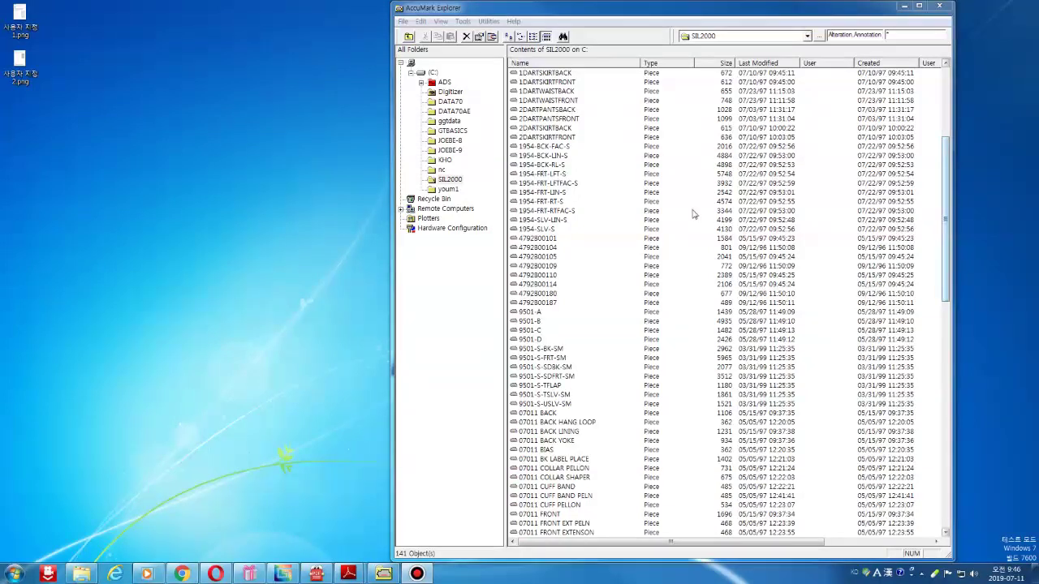
Select the eleven 9501 pieces in SIL2000 and open them in a separate Pattern Design work area.
{"action": "left_click", "coordinate": [449, 179]}
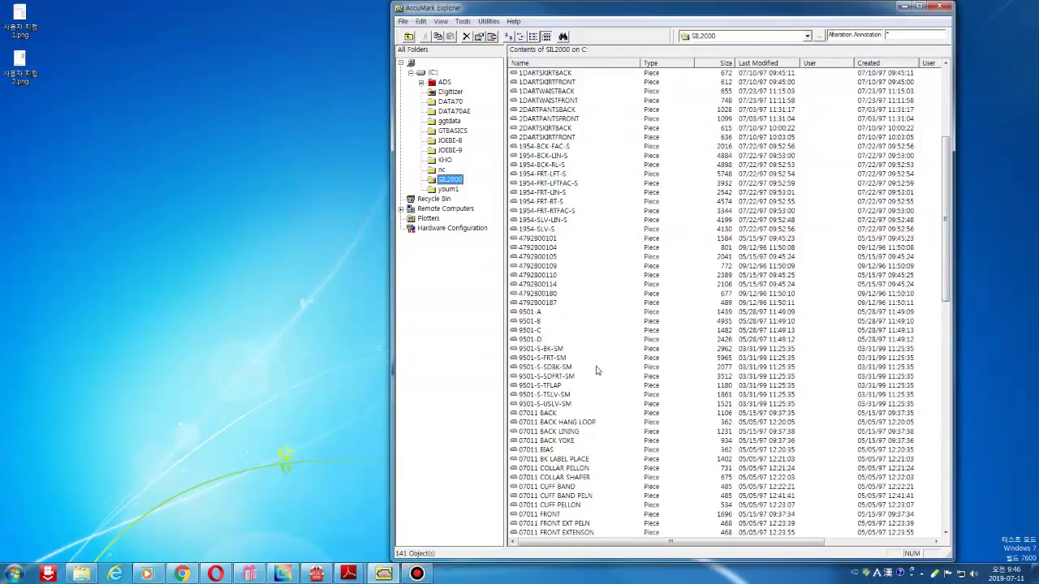
{"action": "mouse_move", "coordinate": [599, 408]}
{"action": "left_mouse_down"}
{"action": "mouse_move", "coordinate": [513, 324]}
{"action": "mouse_move", "coordinate": [523, 311]}
{"action": "left_mouse_up"}
{"action": "right_click", "coordinate": [528, 329]}
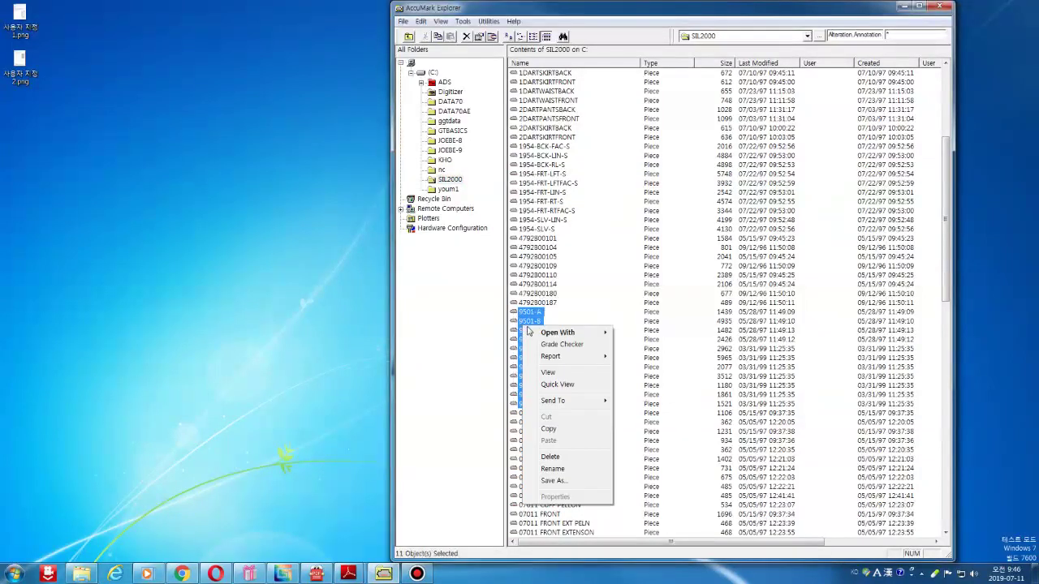
{"action": "mouse_move", "coordinate": [558, 331]}
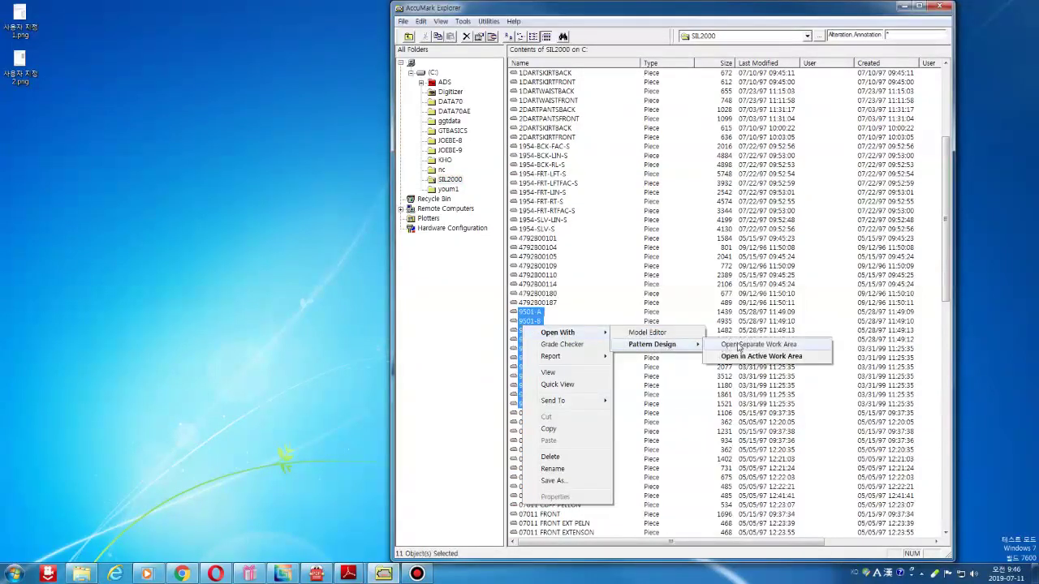
{"action": "left_click", "coordinate": [743, 343]}
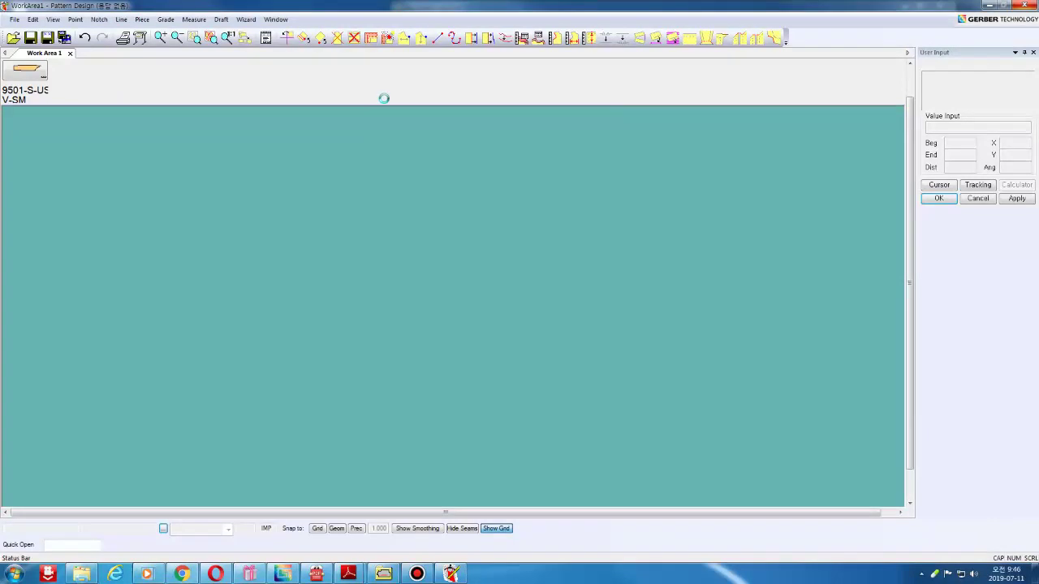
Place all eleven 9501 pieces from the icon bar onto the work area.
{"action": "right_click", "coordinate": [691, 76]}
{"action": "left_click", "coordinate": [746, 178]}
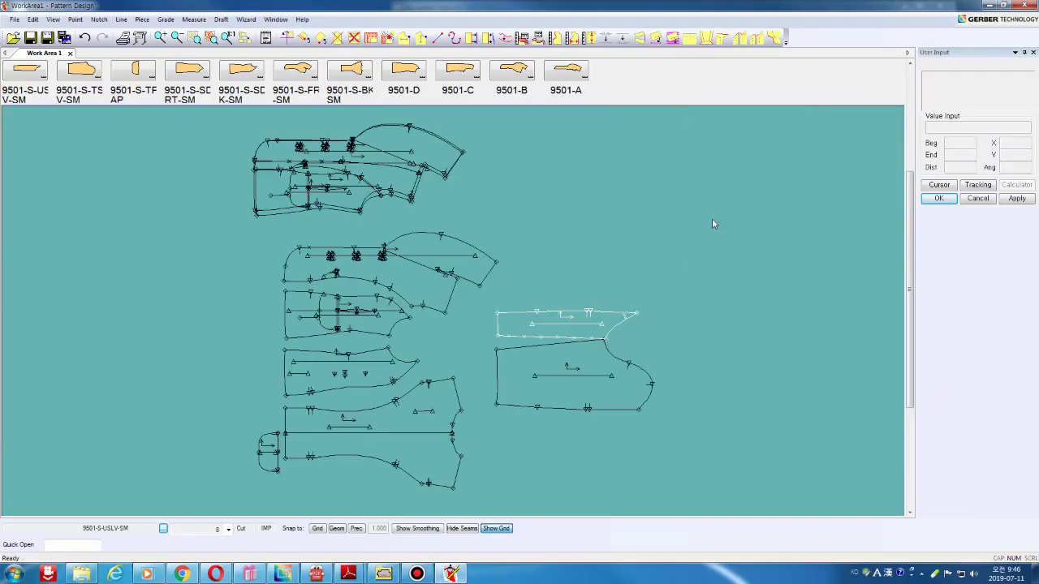
{"action": "left_click", "coordinate": [337, 39]}
Delete the 9501-S-TFLAP flap and the two front pieces from the work area.
{"action": "left_click", "coordinate": [268, 443]}
{"action": "right_click", "coordinate": [269, 461]}
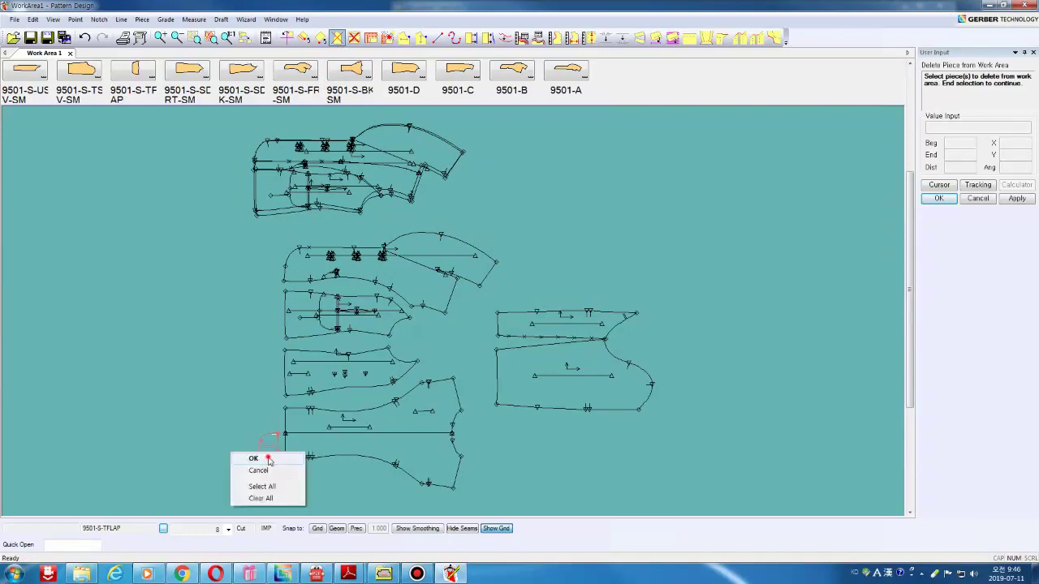
{"action": "left_click", "coordinate": [253, 459]}
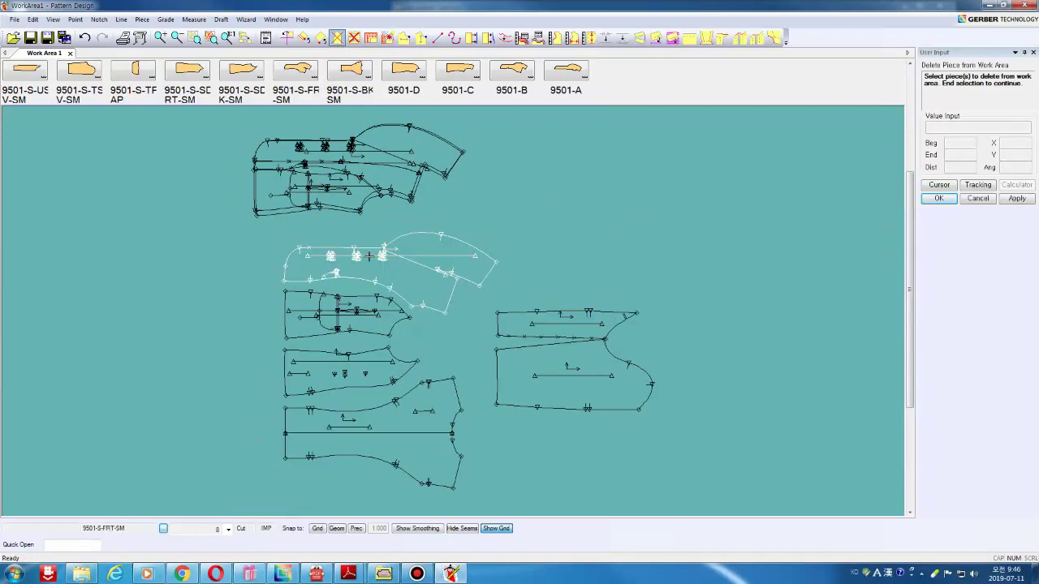
{"action": "left_click", "coordinate": [369, 267]}
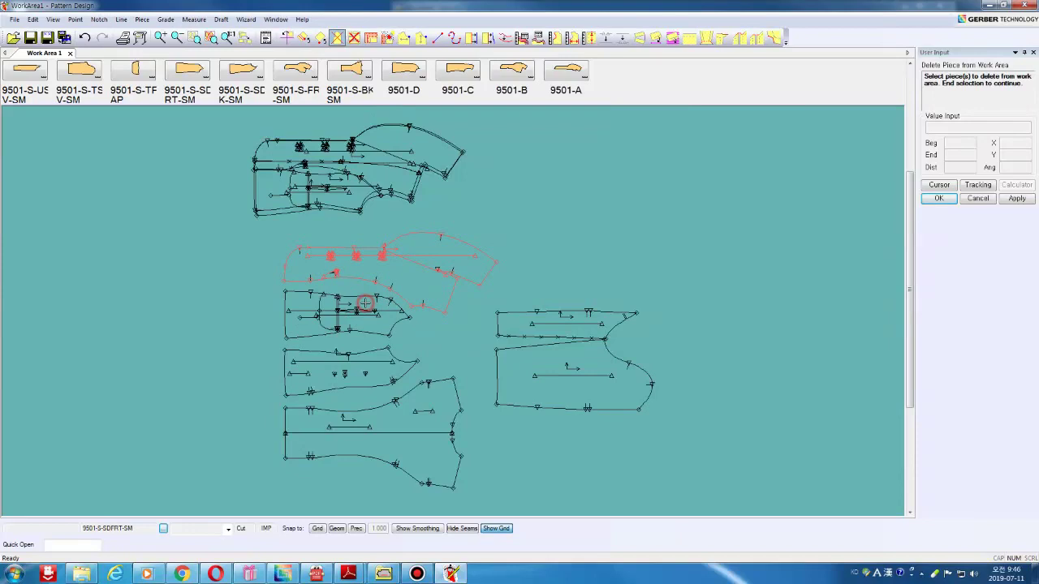
{"action": "left_click", "coordinate": [365, 303]}
{"action": "right_click", "coordinate": [365, 304]}
{"action": "left_click", "coordinate": [364, 301]}
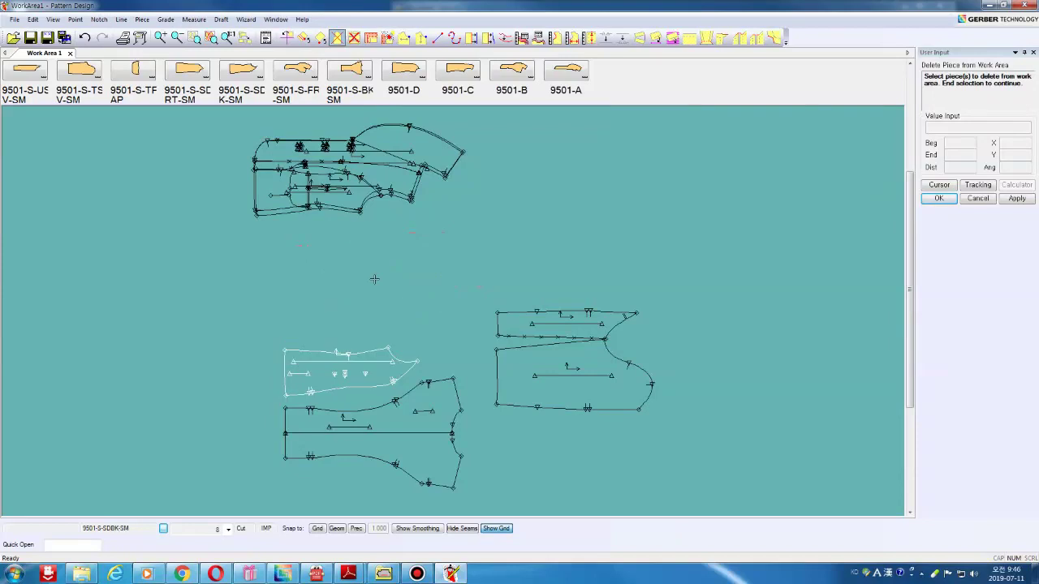
{"action": "right_click", "coordinate": [379, 271]}
Drag the remaining pieces closer together into a tidy group near the centre.
{"action": "left_click", "coordinate": [380, 269]}
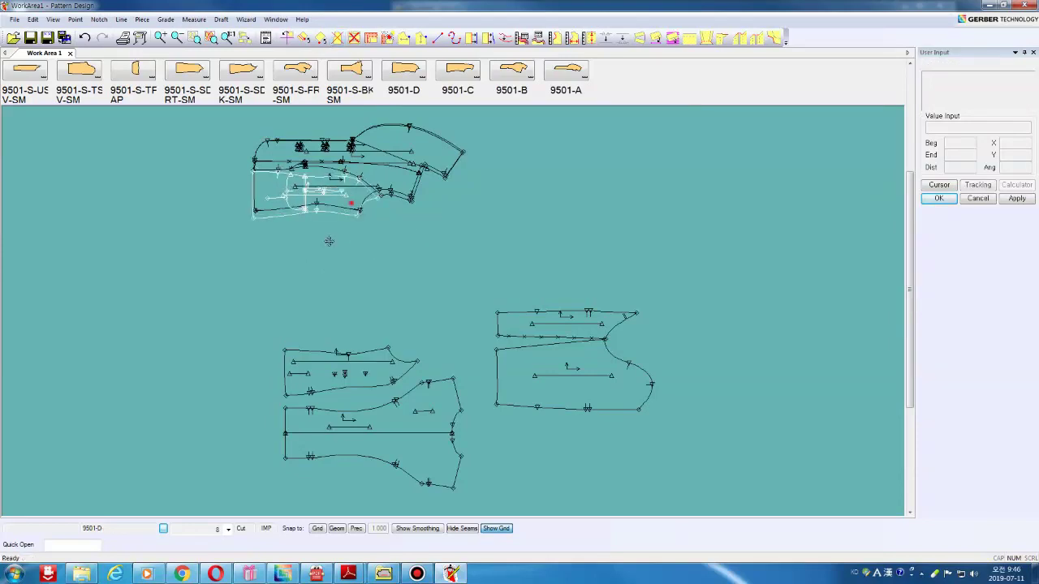
{"action": "left_click_drag", "start_coordinate": [349, 202], "coordinate": [269, 261]}
{"action": "mouse_move", "coordinate": [325, 221]}
{"action": "left_mouse_down"}
{"action": "mouse_move", "coordinate": [687, 202]}
{"action": "mouse_move", "coordinate": [755, 210]}
{"action": "left_mouse_up"}
{"action": "left_click_drag", "start_coordinate": [422, 162], "coordinate": [776, 184]}
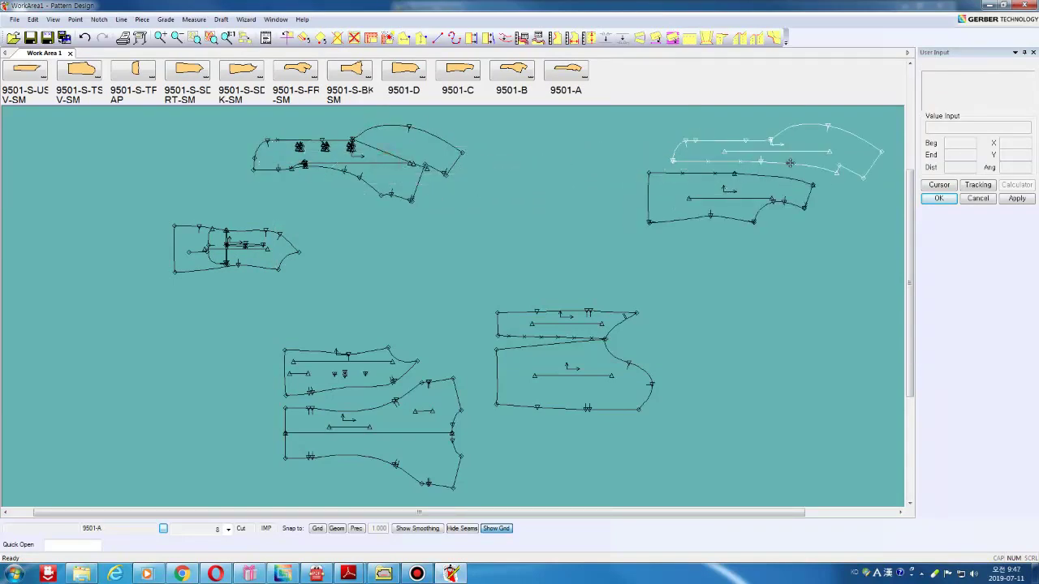
{"action": "left_click_drag", "start_coordinate": [245, 261], "coordinate": [353, 312]}
{"action": "left_click_drag", "start_coordinate": [368, 200], "coordinate": [402, 274]}
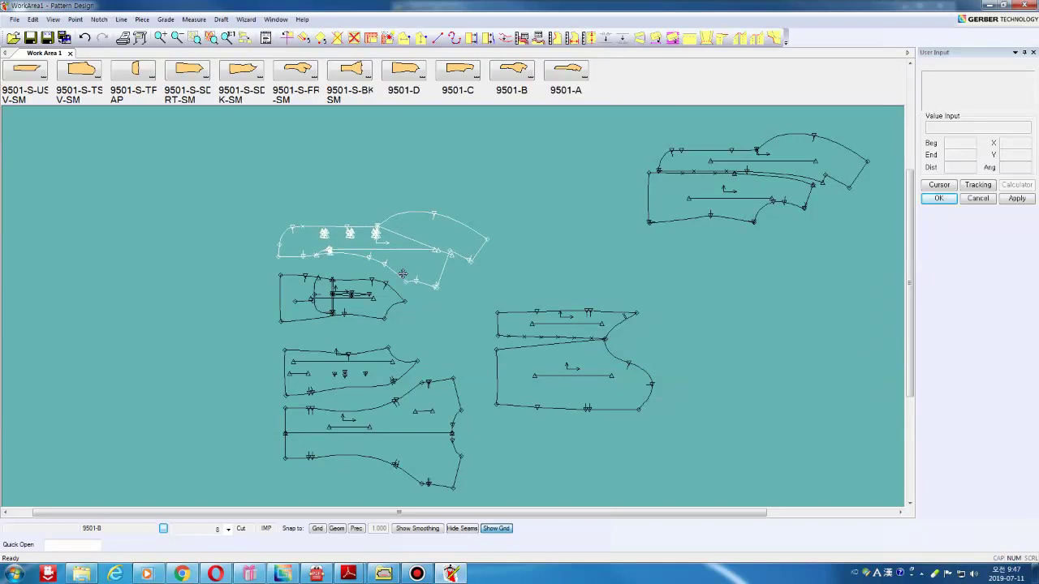
{"action": "left_click", "coordinate": [402, 275]}
{"action": "mouse_move", "coordinate": [575, 376]}
{"action": "left_mouse_down"}
{"action": "mouse_move", "coordinate": [564, 317]}
{"action": "mouse_move", "coordinate": [587, 378]}
{"action": "left_mouse_up"}
{"action": "left_click", "coordinate": [564, 317]}
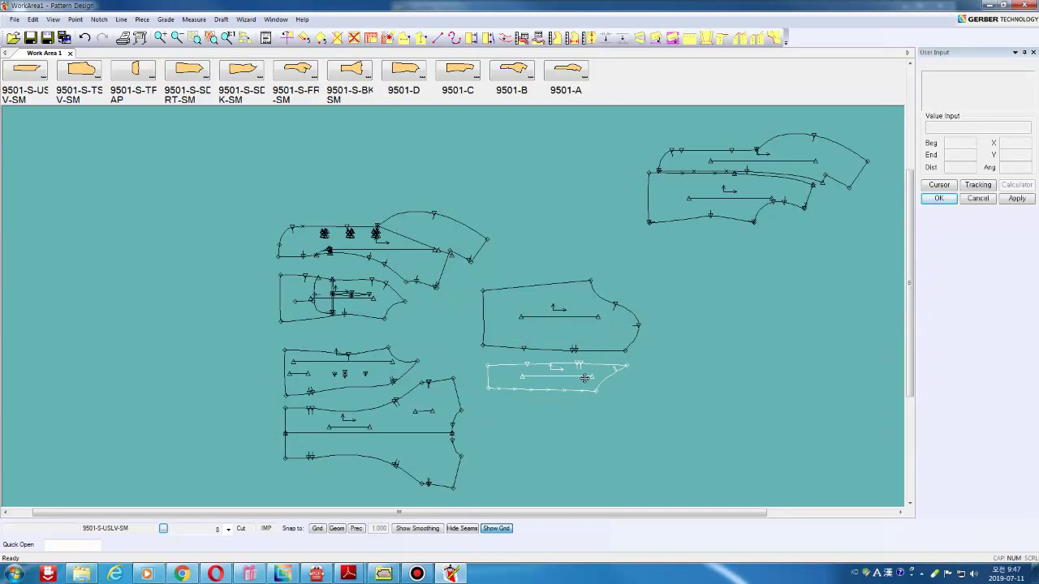
{"action": "left_click", "coordinate": [587, 378]}
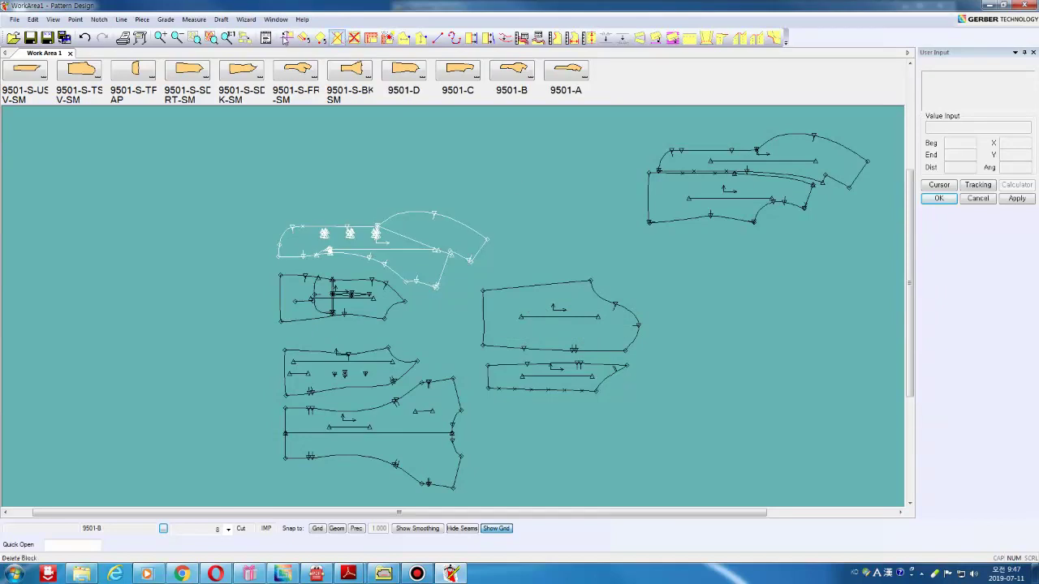
Delete the upper-right piece 9501-C from the work area.
{"action": "left_click", "coordinate": [355, 39]}
{"action": "left_click", "coordinate": [746, 186]}
{"action": "right_click", "coordinate": [706, 192]}
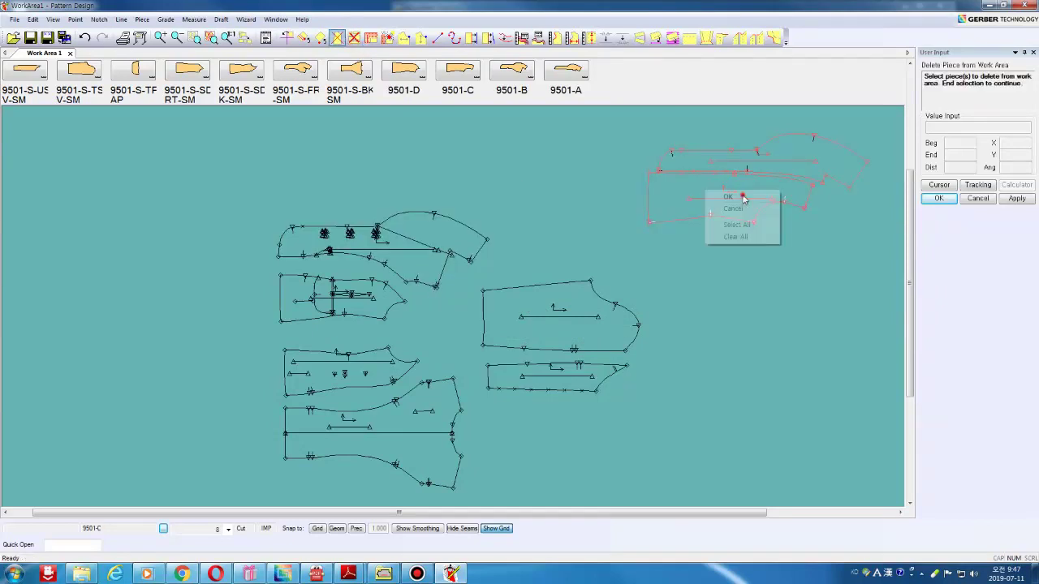
{"action": "left_click", "coordinate": [723, 196]}
{"action": "left_click", "coordinate": [321, 38]}
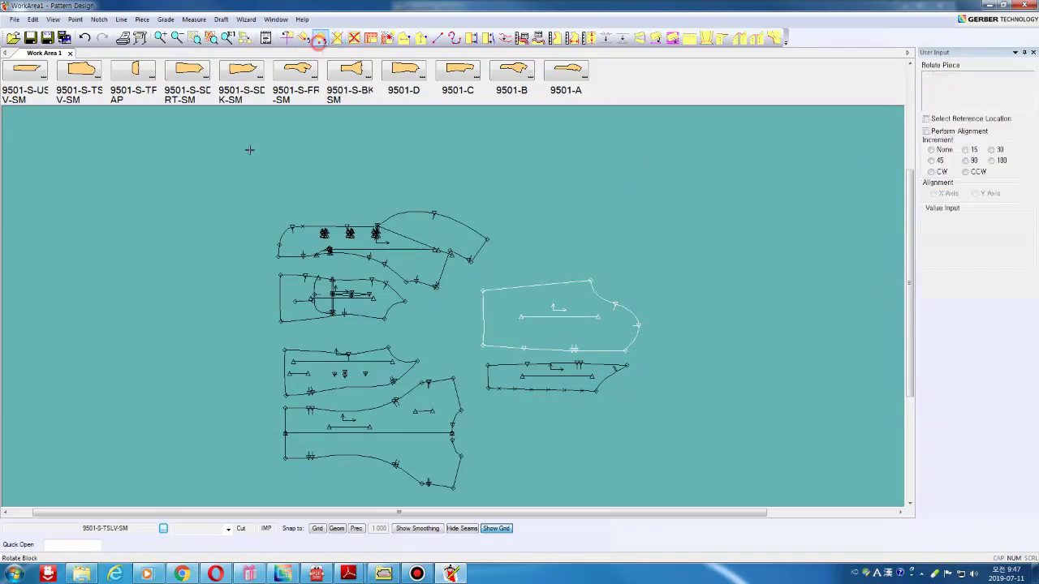
Rotate all pieces 90° counter-clockwise so they stand upright.
{"action": "mouse_move", "coordinate": [234, 156]}
{"action": "left_mouse_down"}
{"action": "mouse_move", "coordinate": [711, 443]}
{"action": "mouse_move", "coordinate": [690, 494]}
{"action": "left_mouse_up"}
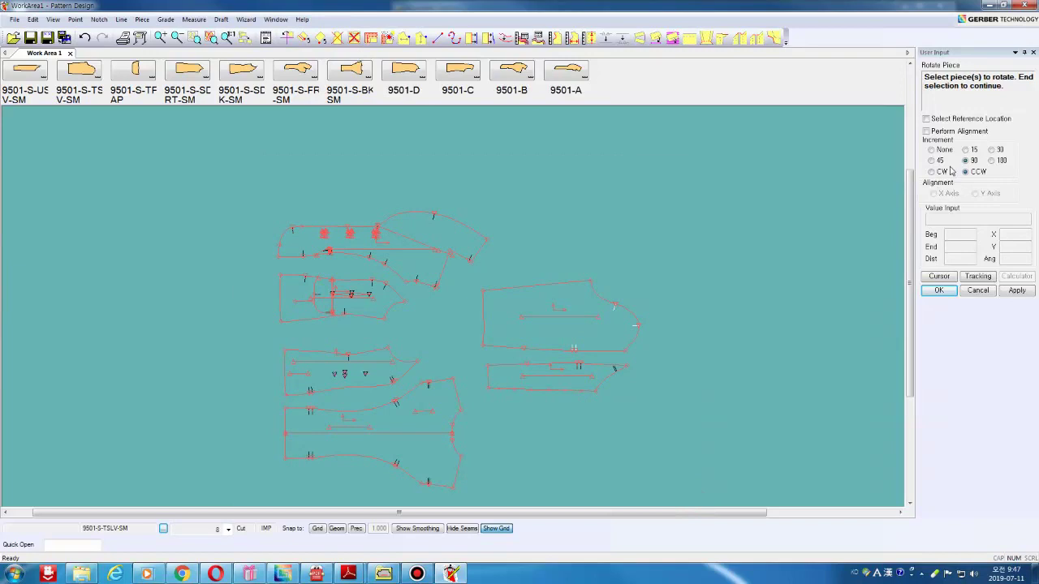
{"action": "right_click", "coordinate": [740, 248]}
{"action": "left_click", "coordinate": [740, 248]}
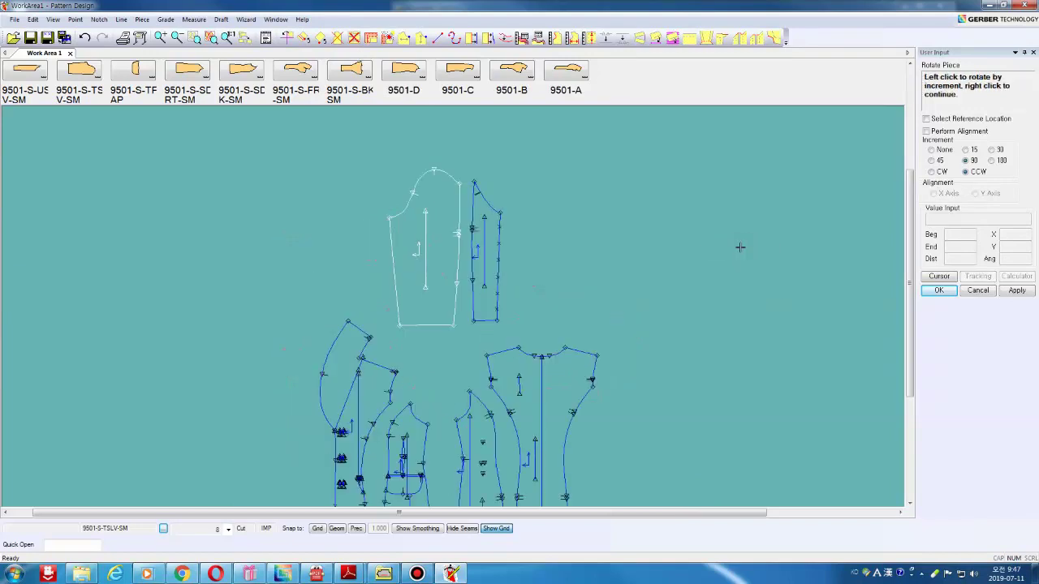
{"action": "right_click", "coordinate": [740, 248]}
{"action": "left_click", "coordinate": [738, 247]}
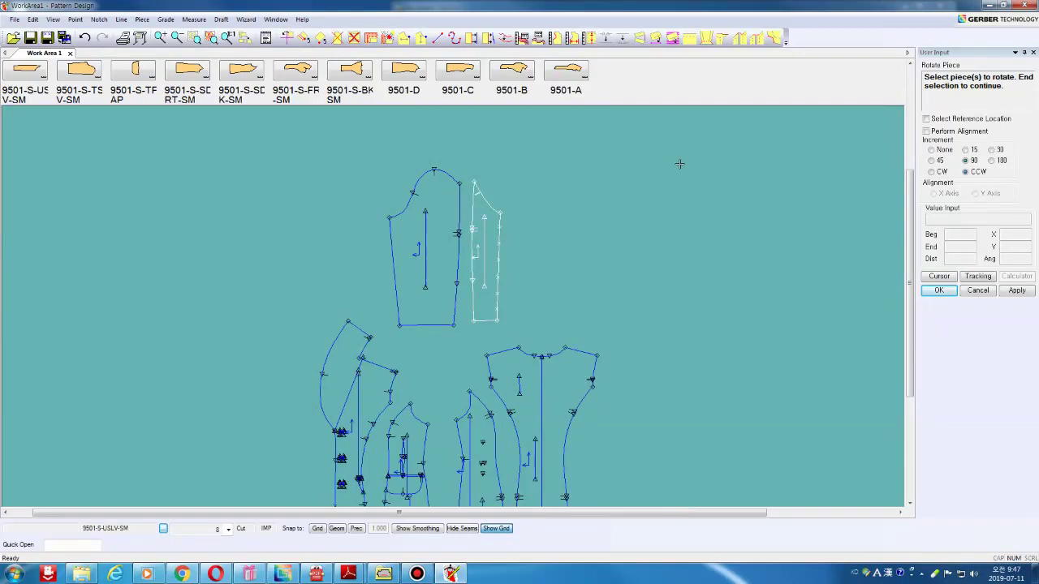
{"action": "left_click_drag", "start_coordinate": [912, 279], "coordinate": [912, 304]}
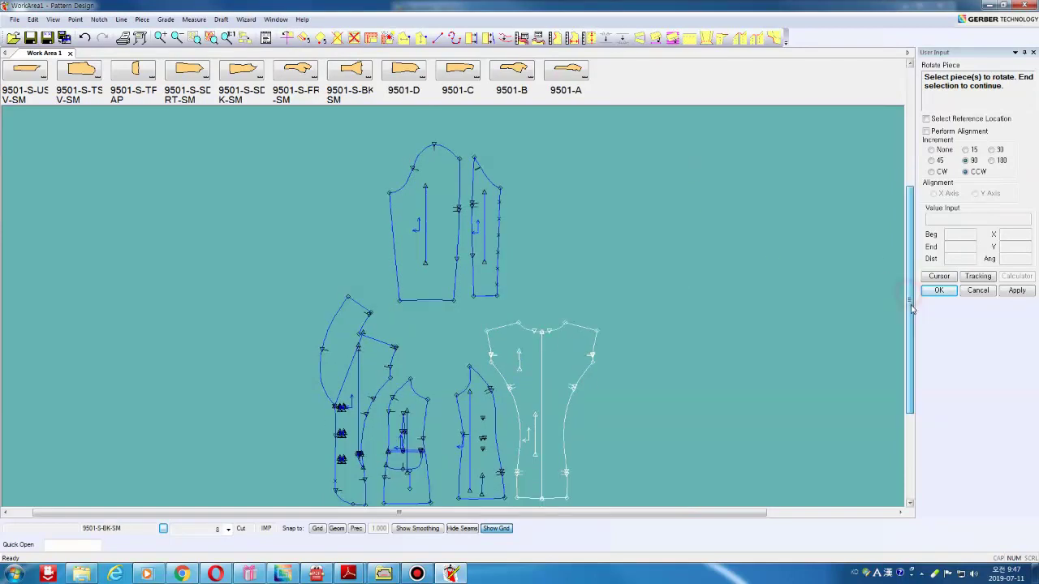
Undo an extra sleeve rotation and line both sleeve pieces up right of the body pieces.
{"action": "left_click", "coordinate": [439, 211]}
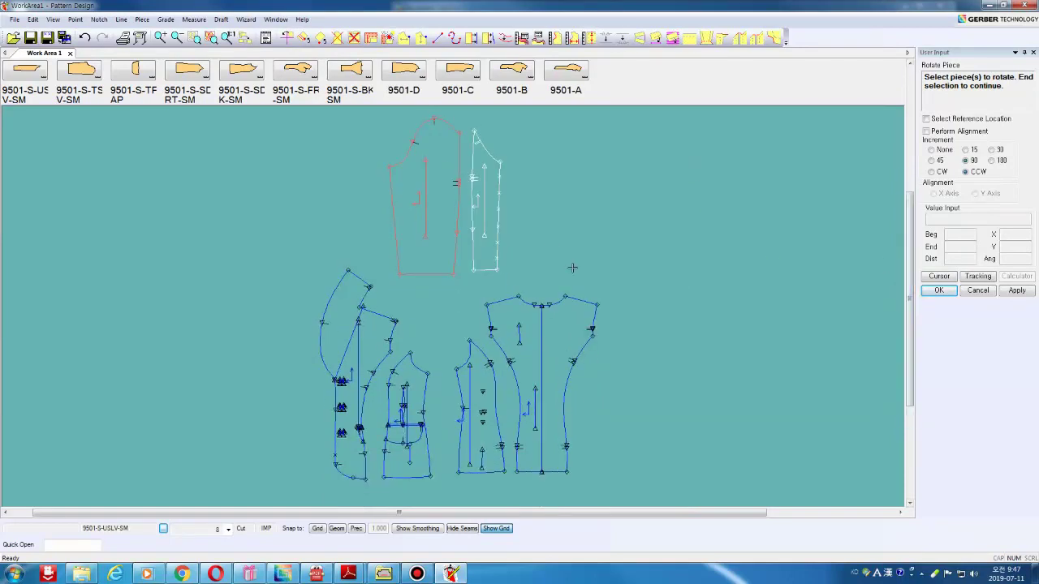
{"action": "right_click", "coordinate": [444, 212]}
{"action": "left_click", "coordinate": [429, 211]}
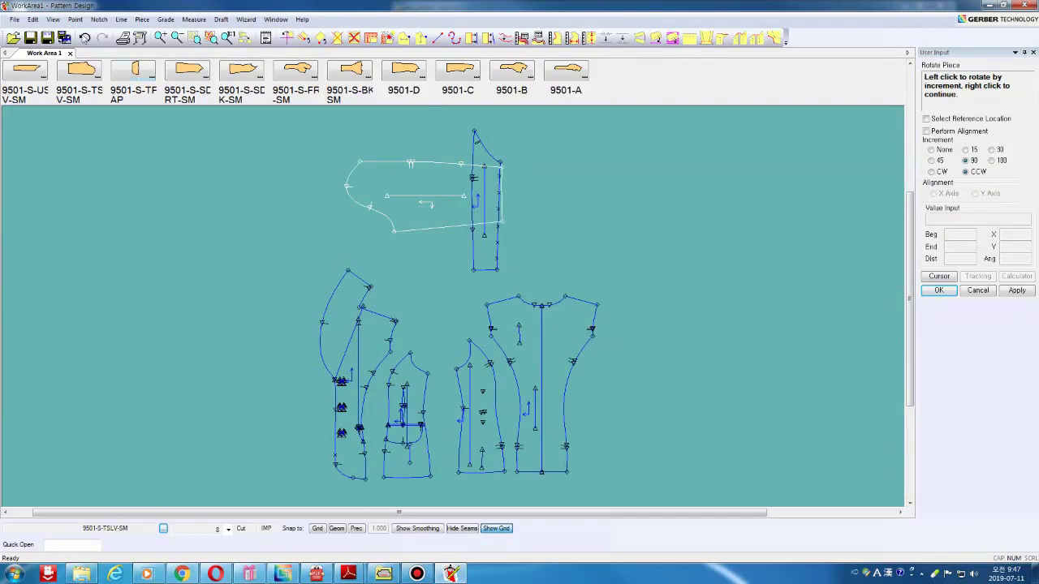
{"action": "left_click", "coordinate": [85, 37]}
{"action": "left_click", "coordinate": [445, 194]}
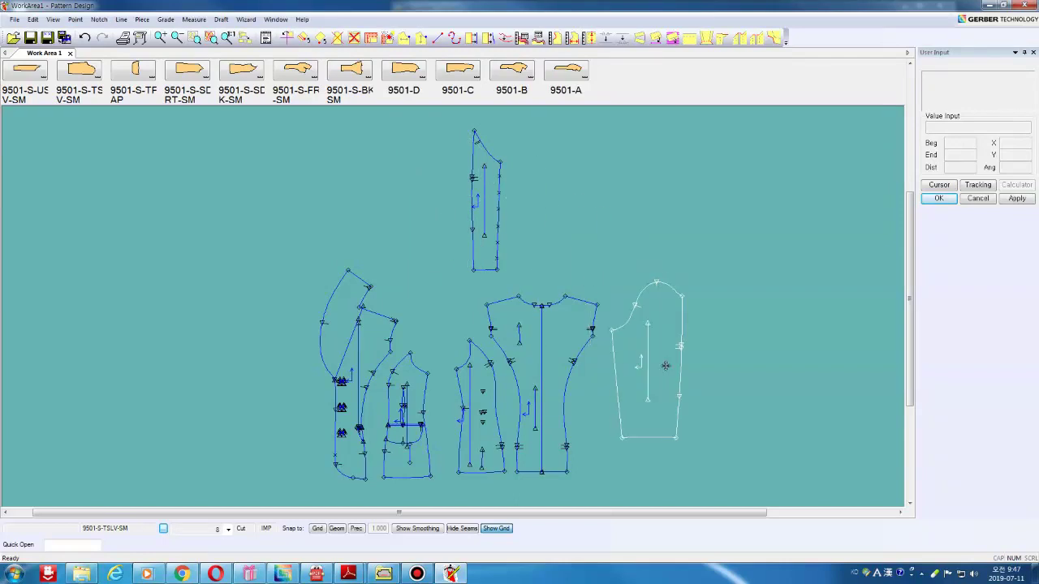
{"action": "left_click", "coordinate": [671, 377]}
{"action": "left_click", "coordinate": [480, 226]}
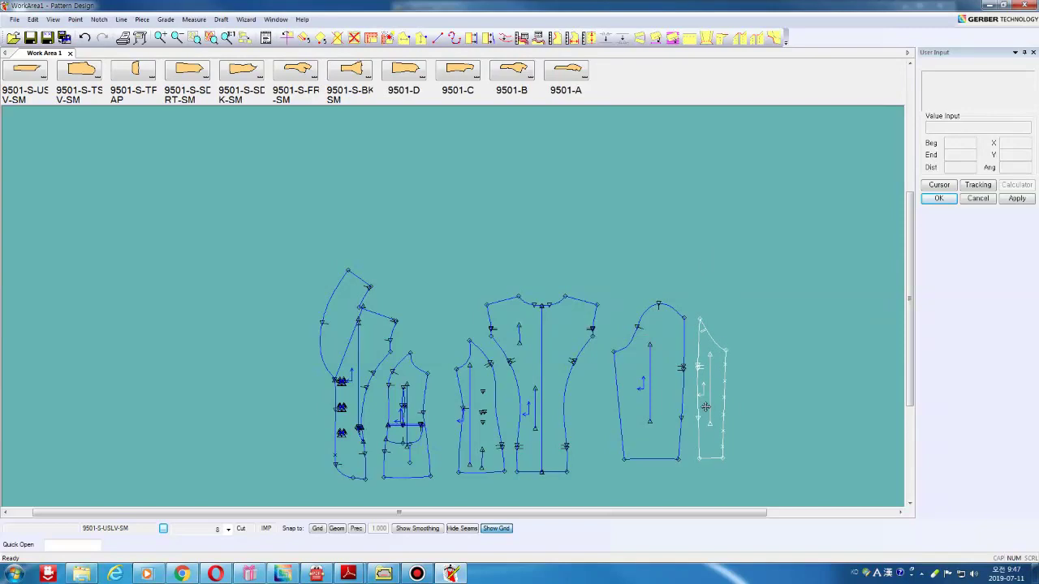
{"action": "left_click", "coordinate": [704, 408]}
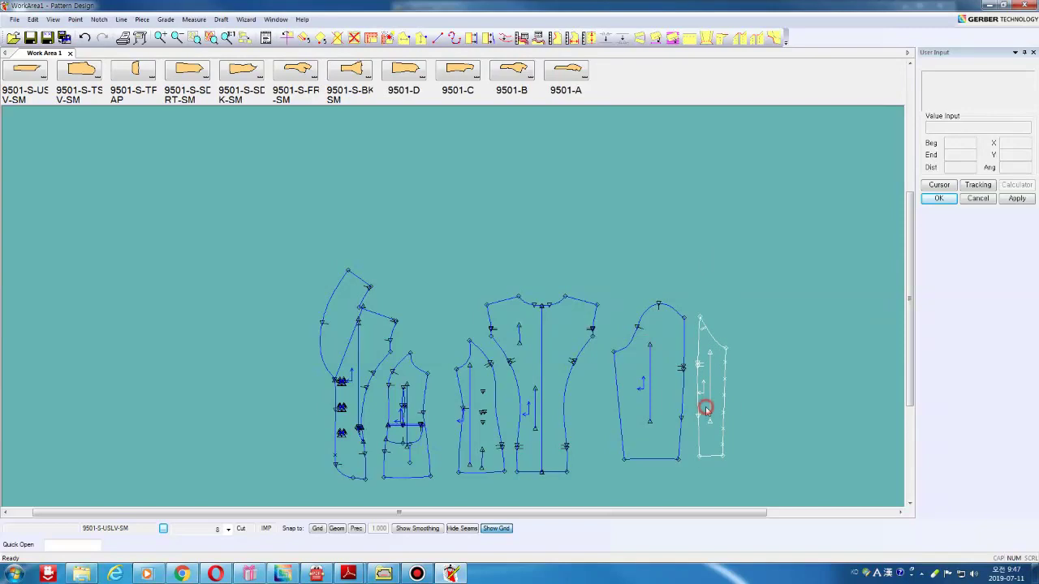
Add a 0.5 seam allowance to all pieces with Define/Add Seam.
{"action": "left_click", "coordinate": [142, 19]}
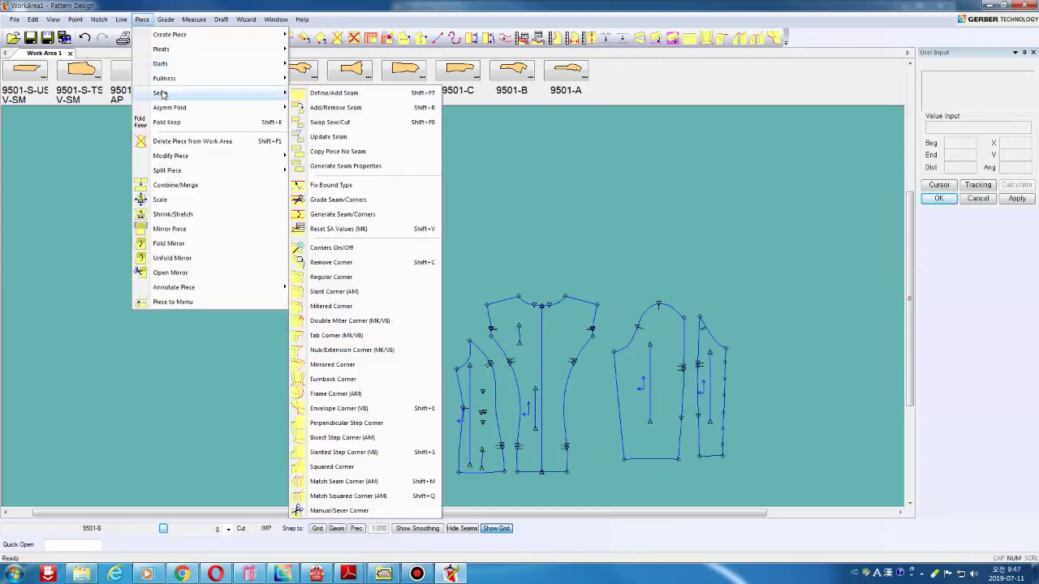
{"action": "mouse_move", "coordinate": [161, 92]}
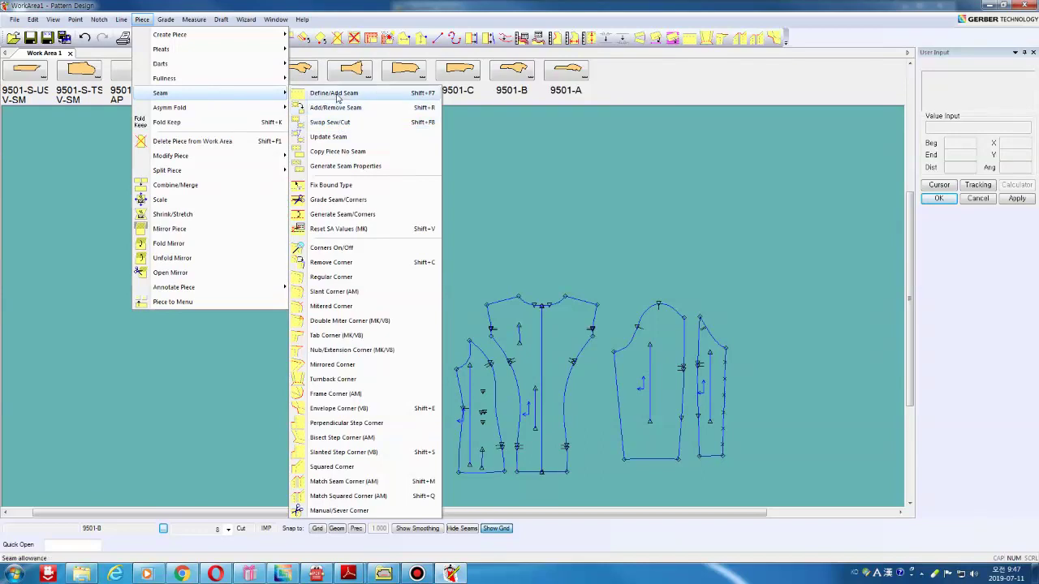
{"action": "left_click", "coordinate": [338, 94]}
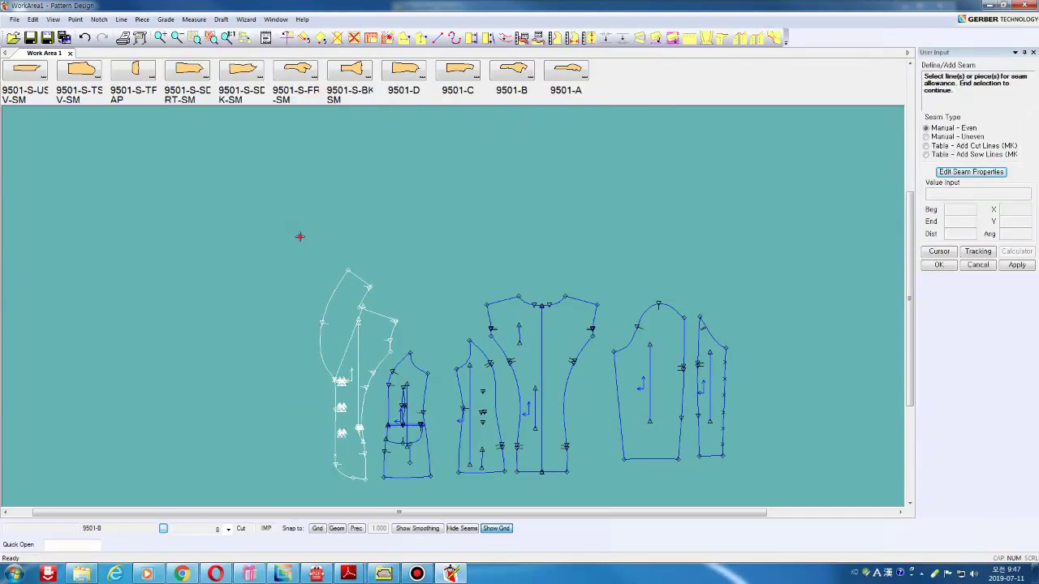
{"action": "left_click_drag", "start_coordinate": [299, 236], "coordinate": [757, 479]}
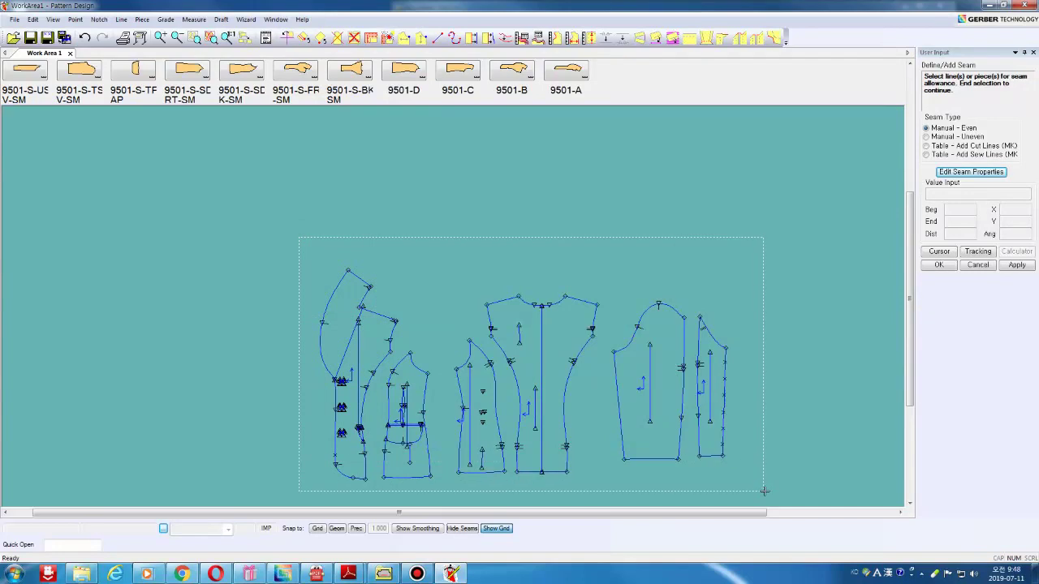
{"action": "right_click", "coordinate": [579, 233]}
{"action": "left_click", "coordinate": [579, 229]}
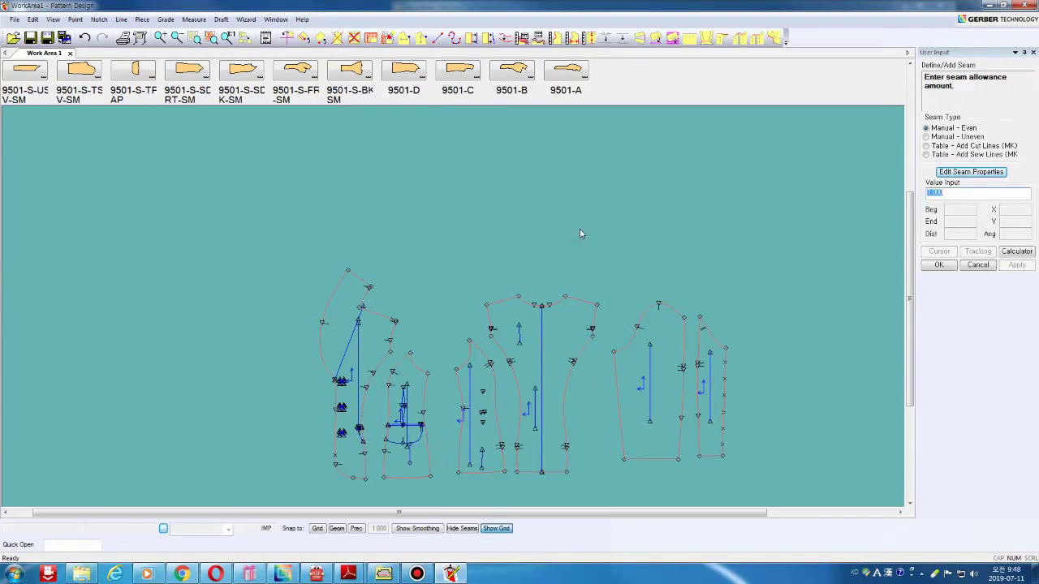
{"action": "type", "text": "0.5"}
{"action": "left_click", "coordinate": [938, 266]}
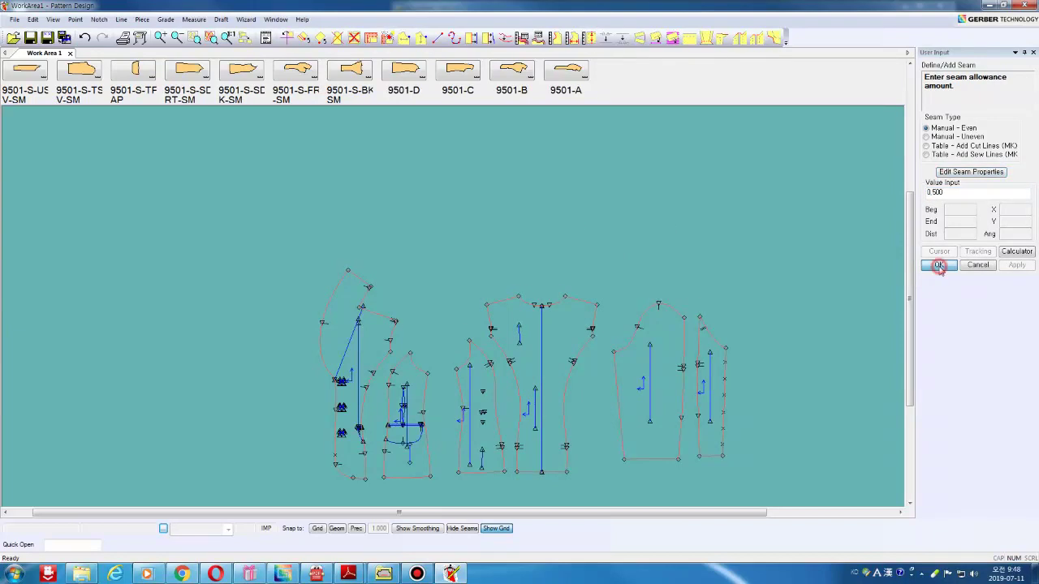
{"action": "left_click", "coordinate": [599, 309]}
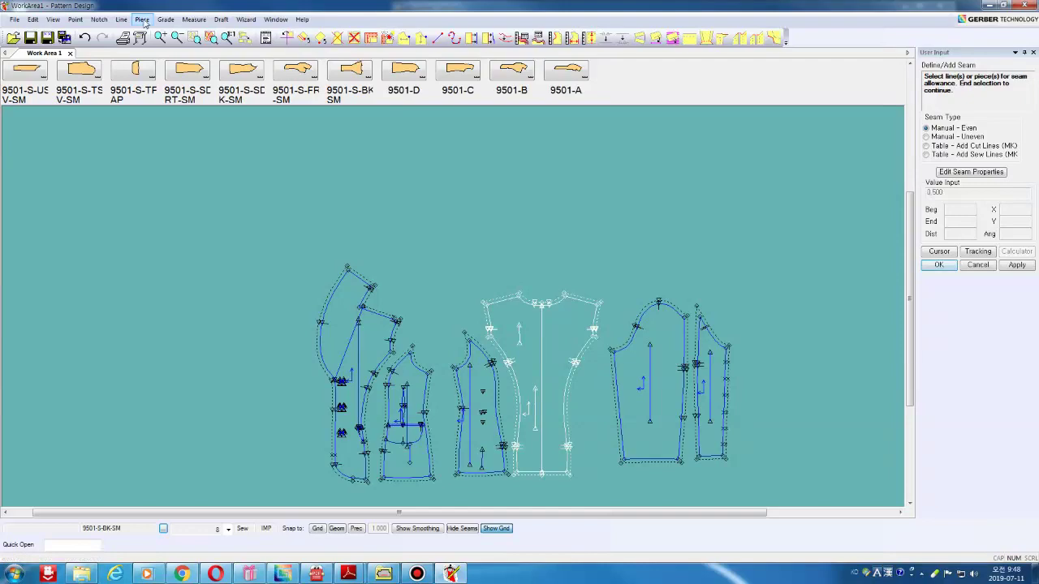
Run Swap Sew/Cut on all pieces so the seam-allowance outlines become the cut lines.
{"action": "left_click", "coordinate": [142, 19]}
{"action": "key", "text": "Right"}
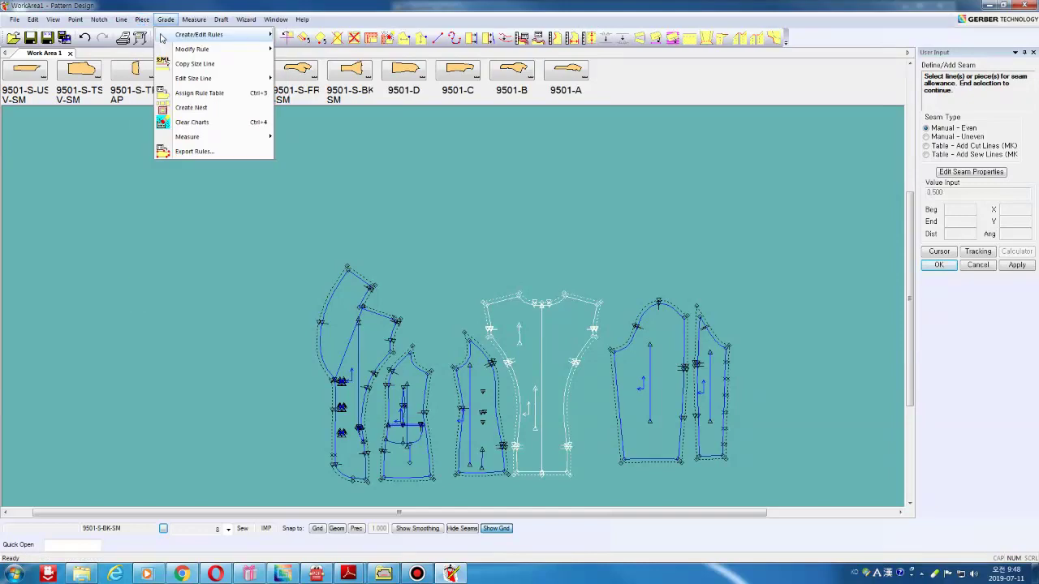
{"action": "key", "text": "Right"}
{"action": "key", "text": "Left"}
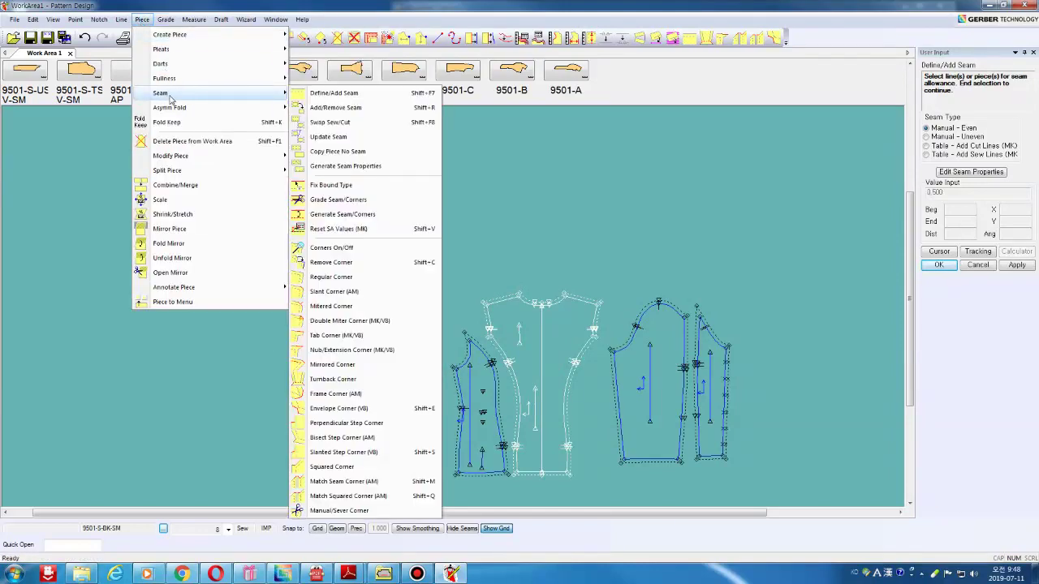
{"action": "left_click", "coordinate": [334, 122]}
{"action": "left_click_drag", "start_coordinate": [291, 240], "coordinate": [750, 477]}
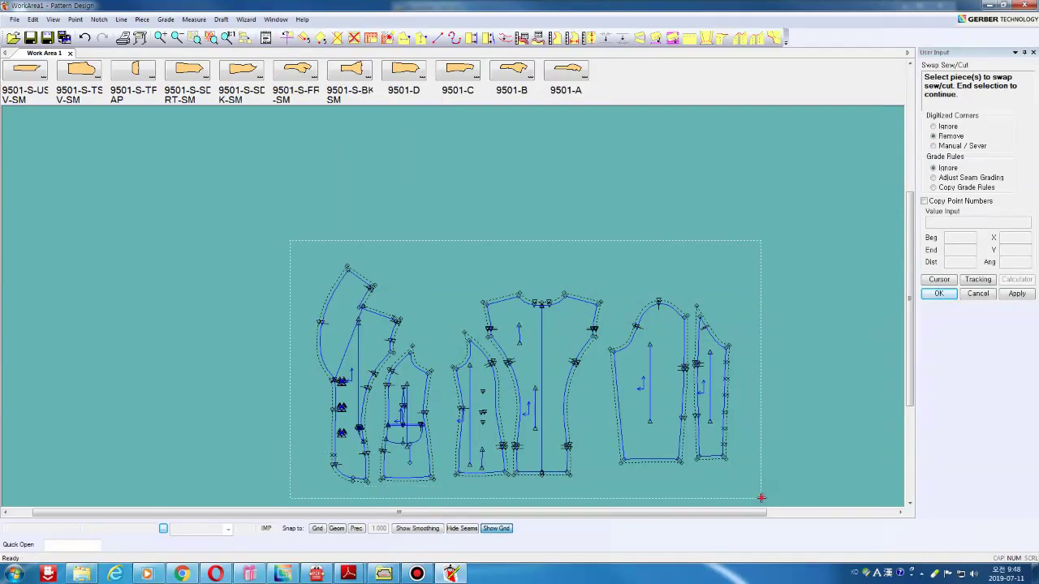
{"action": "left_click_drag", "start_coordinate": [751, 477], "coordinate": [760, 496]}
{"action": "right_click", "coordinate": [744, 281]}
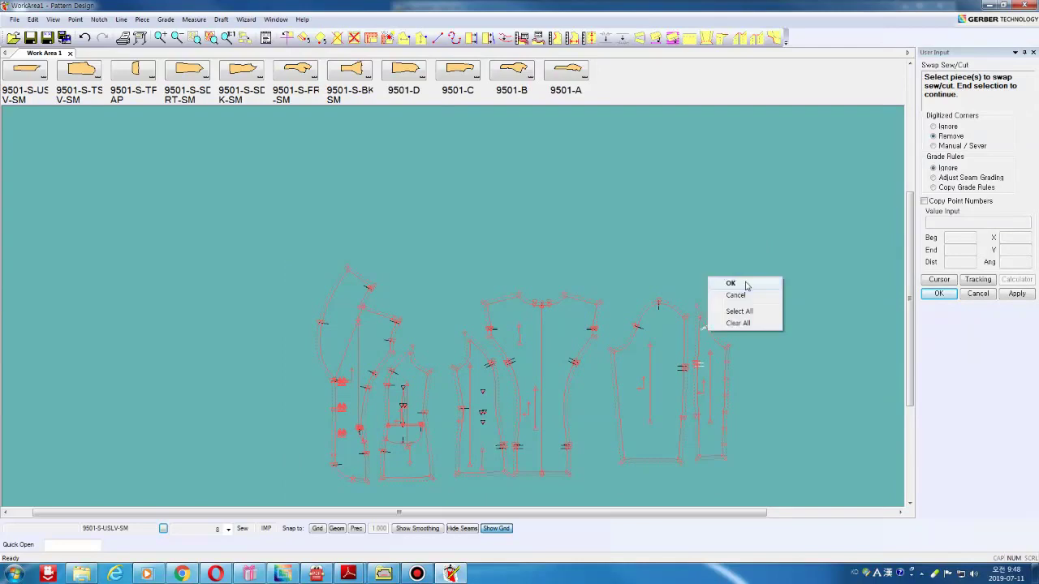
{"action": "left_click", "coordinate": [730, 283]}
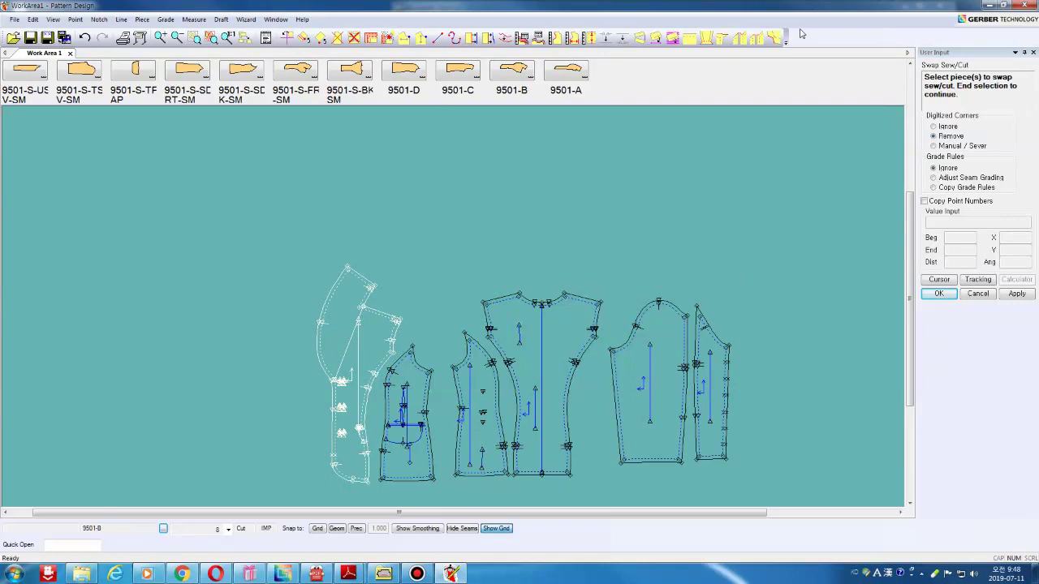
{"action": "left_click", "coordinate": [159, 37]}
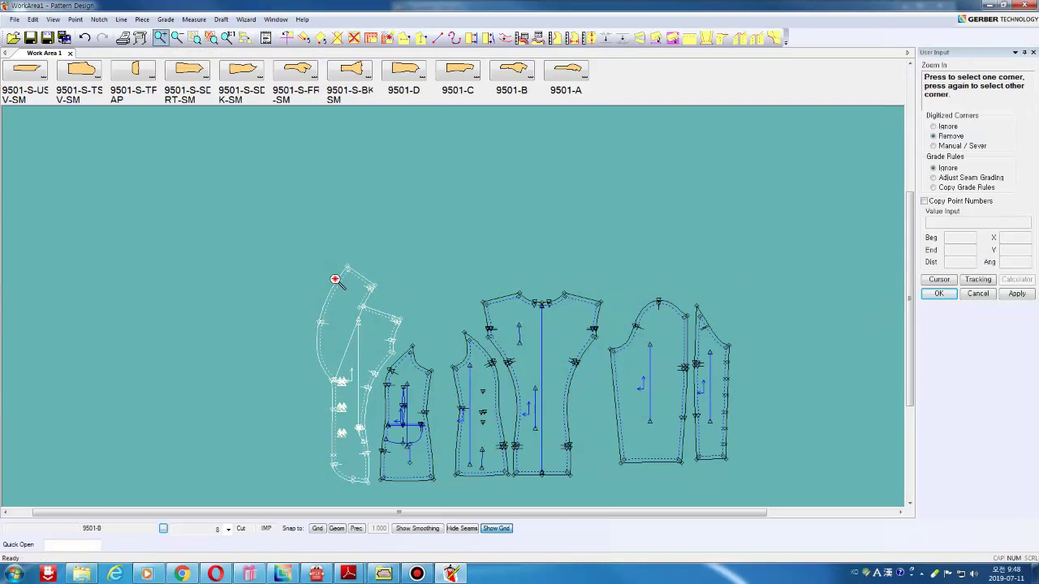
{"action": "left_click", "coordinate": [335, 280]}
{"action": "left_click", "coordinate": [571, 413]}
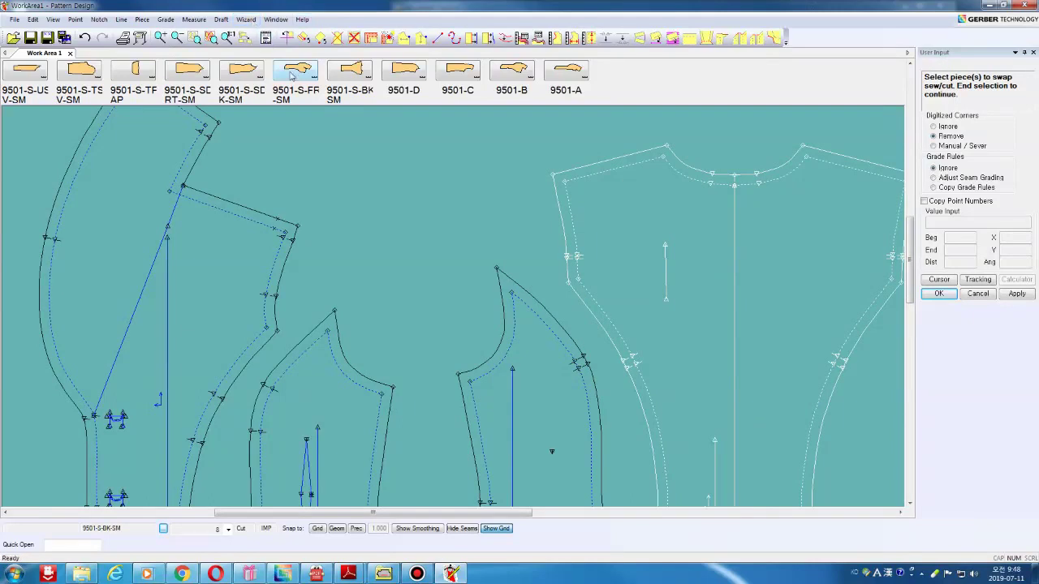
{"action": "left_click", "coordinate": [143, 20]}
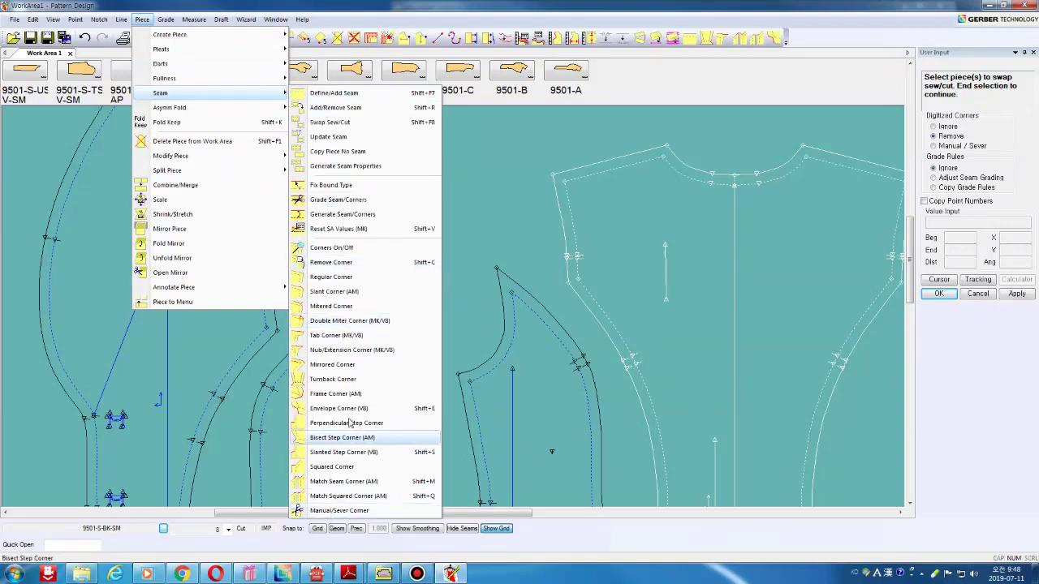
{"action": "left_click", "coordinate": [327, 484]}
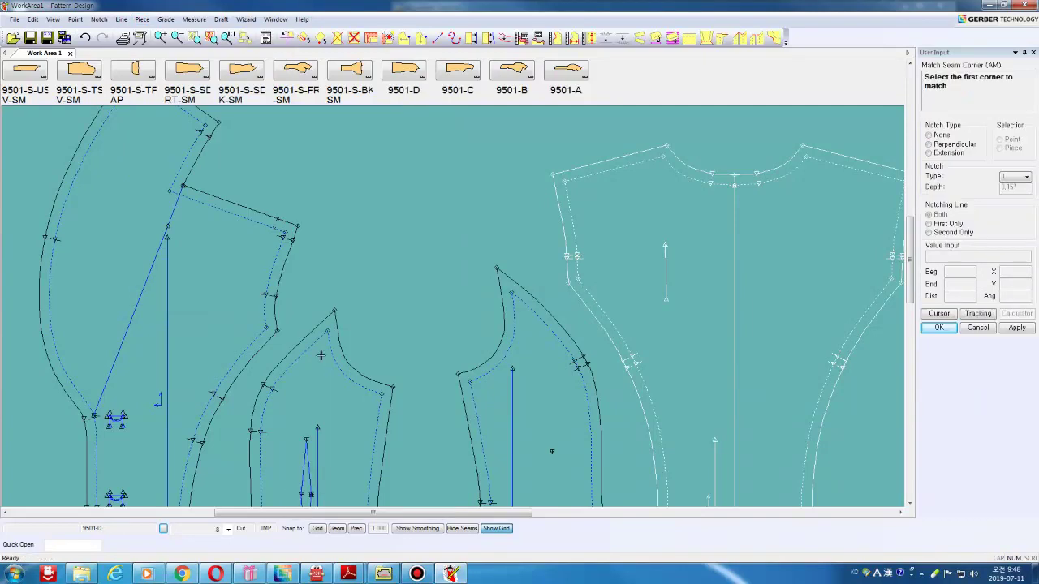
{"action": "left_click", "coordinate": [338, 310]}
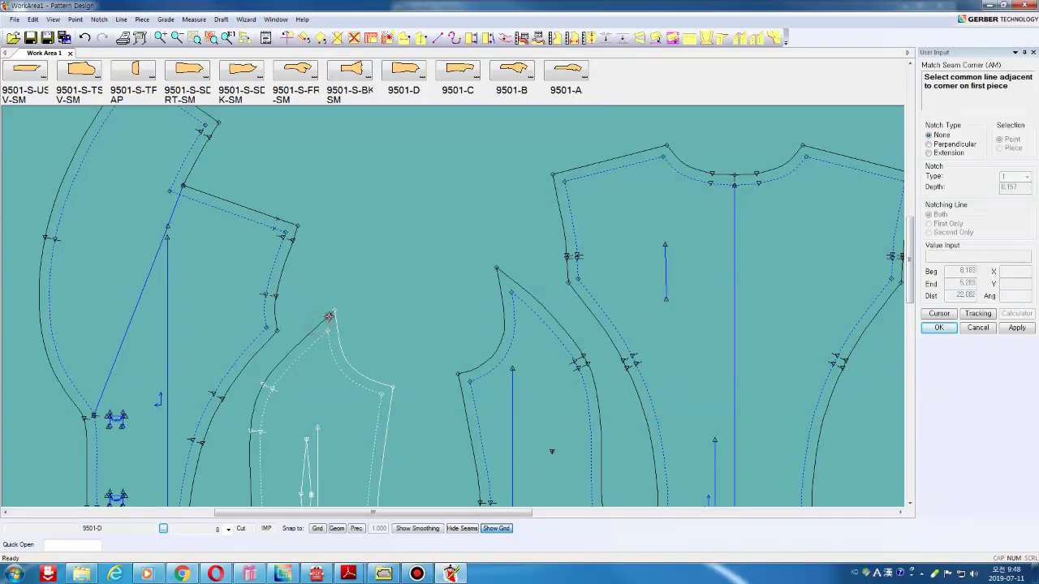
{"action": "left_click", "coordinate": [293, 323]}
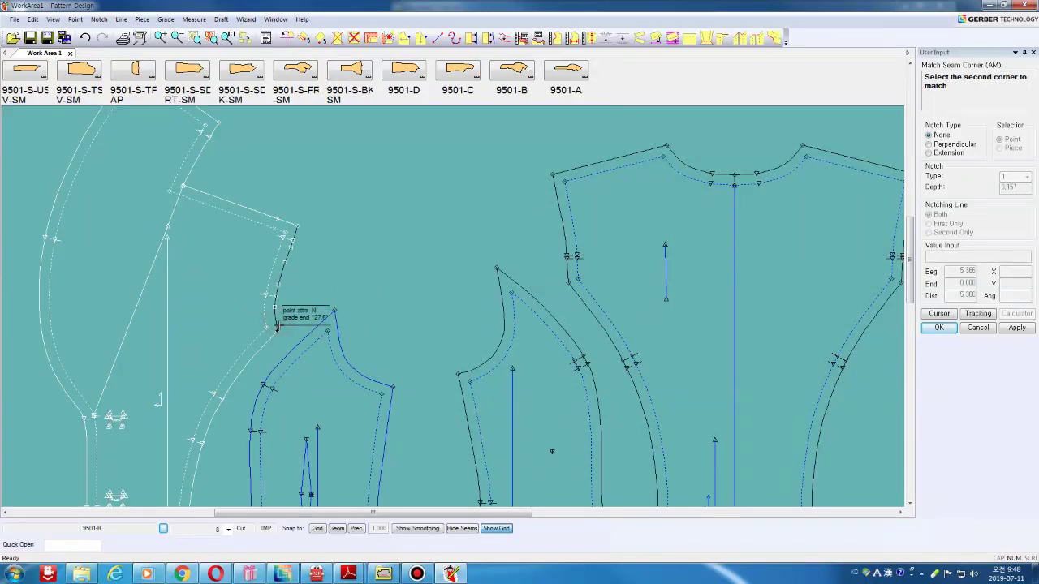
{"action": "left_click", "coordinate": [276, 321]}
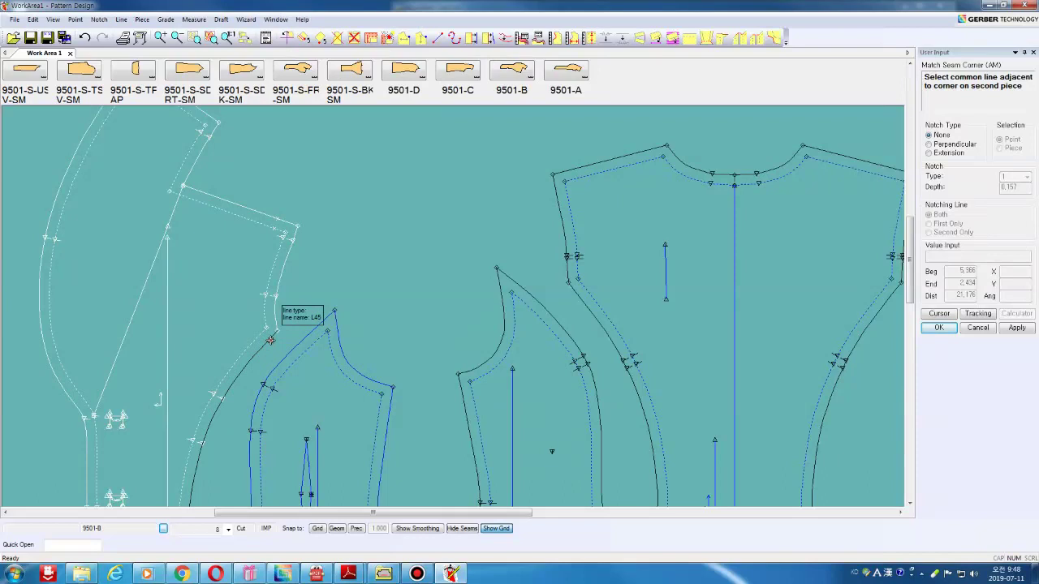
{"action": "left_click", "coordinate": [270, 340]}
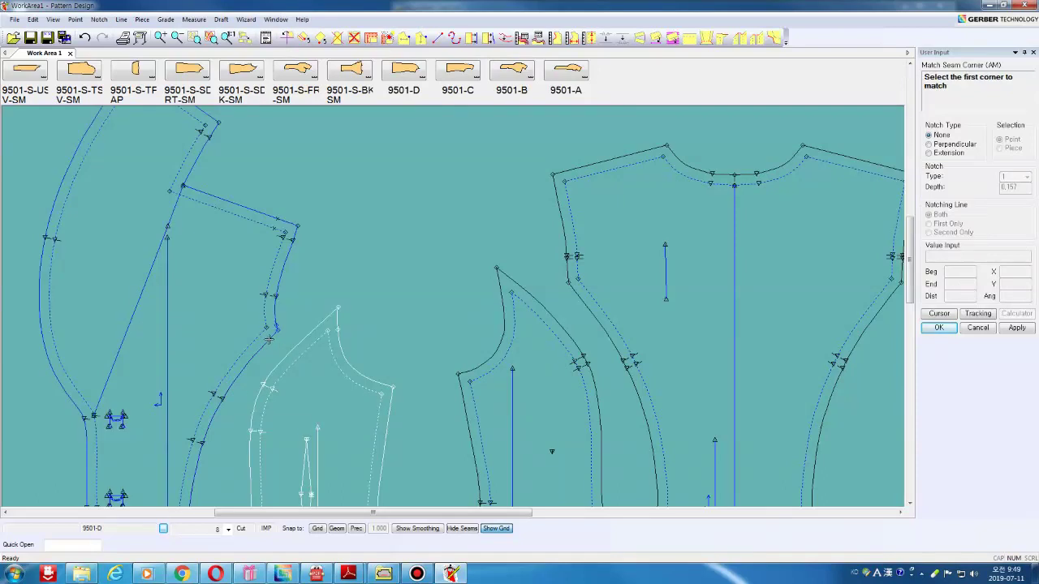
{"action": "left_click", "coordinate": [268, 339]}
{"action": "left_click", "coordinate": [84, 37]}
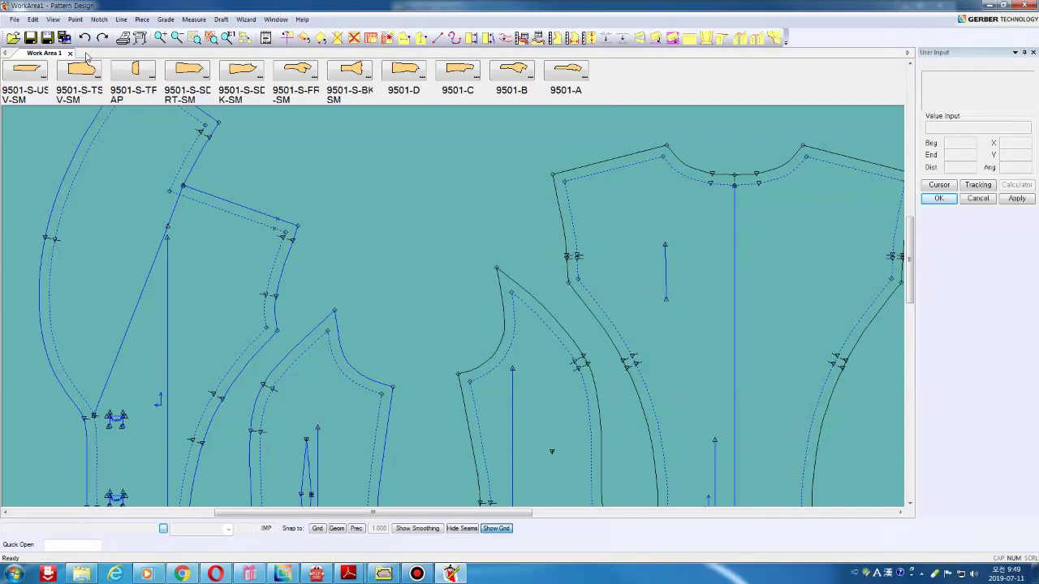
{"action": "left_click", "coordinate": [103, 38]}
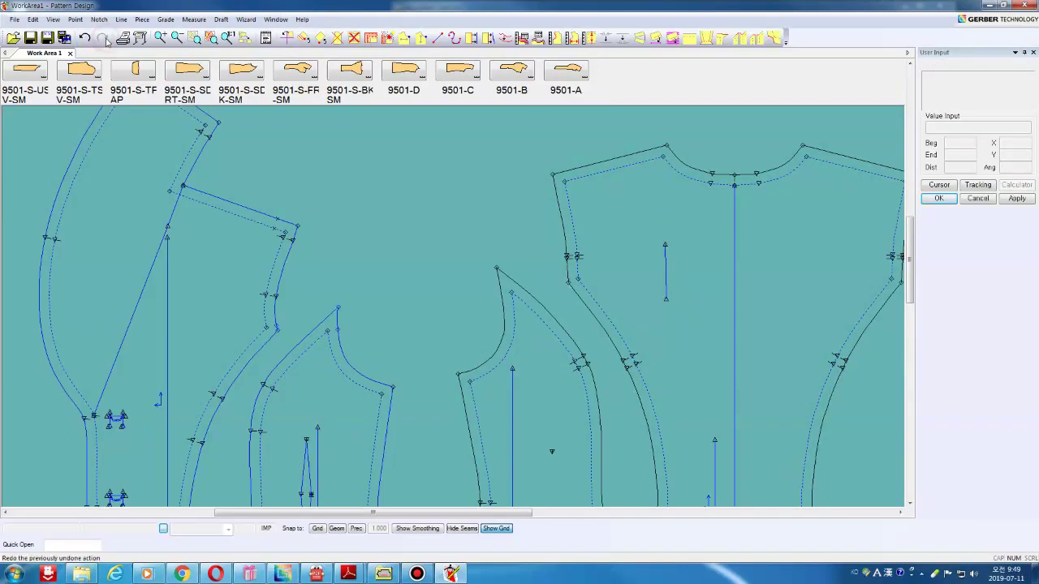
{"action": "left_click", "coordinate": [86, 39]}
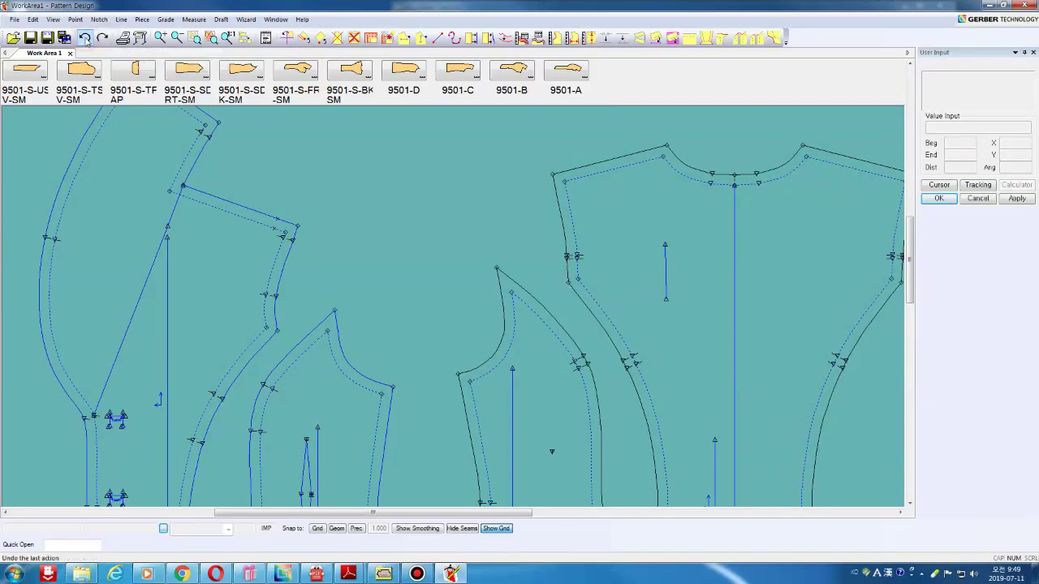
Match squared corners between the 9501-D and 9501-B shoulder corners.
{"action": "left_click", "coordinate": [142, 19]}
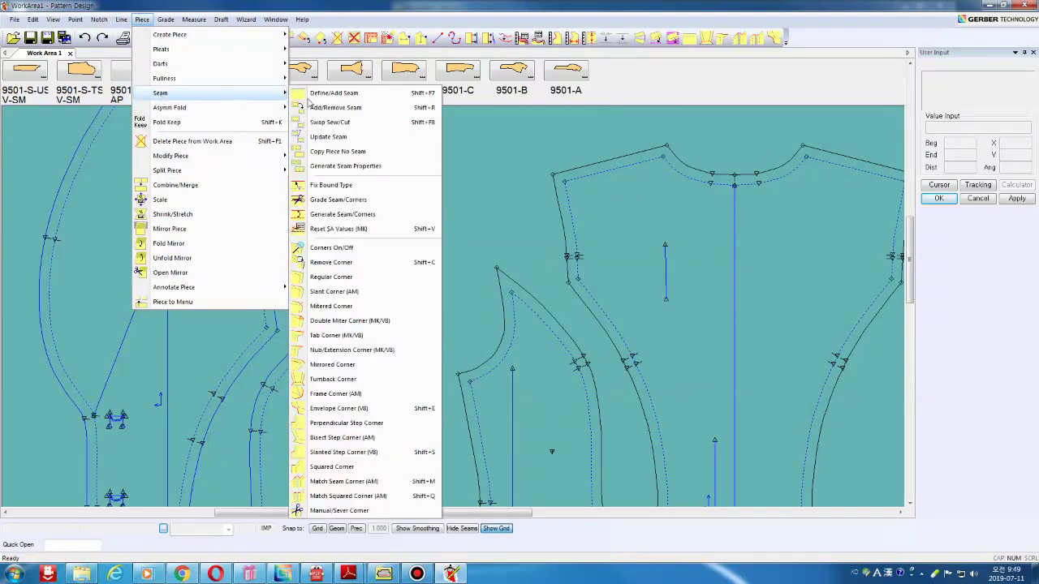
{"action": "left_click", "coordinate": [335, 496]}
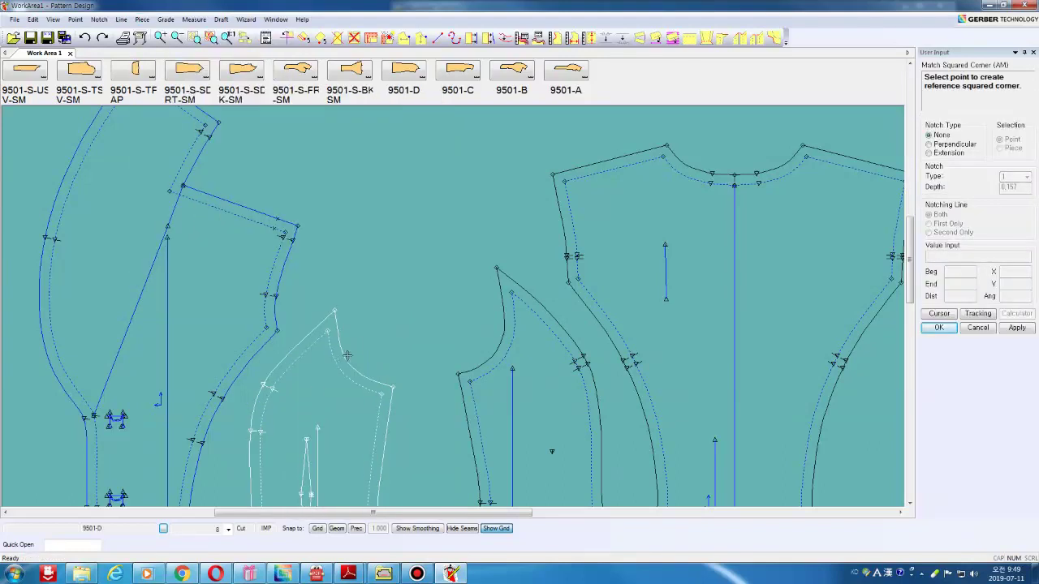
{"action": "left_click", "coordinate": [335, 311]}
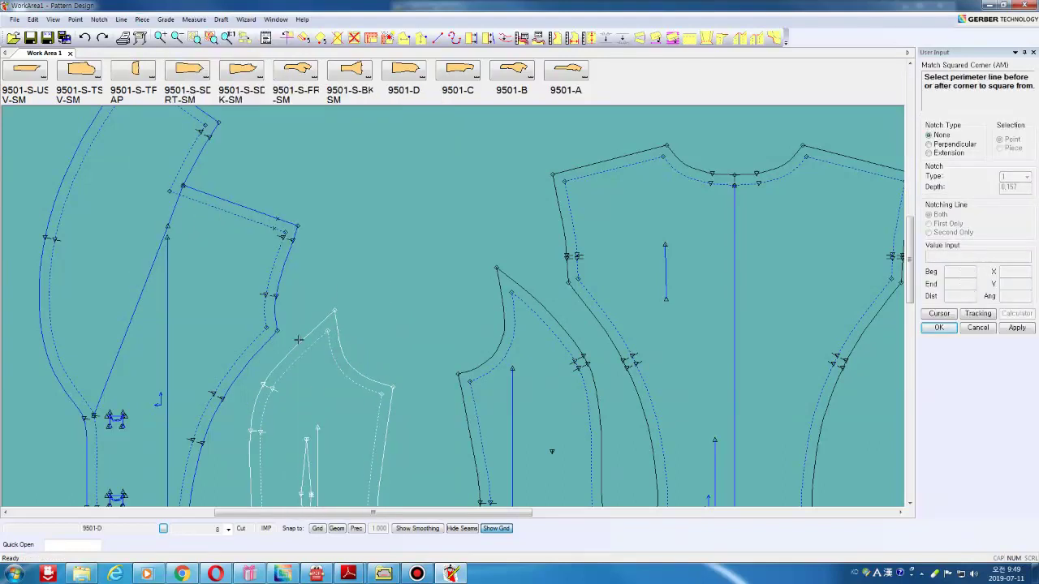
{"action": "left_click", "coordinate": [302, 339]}
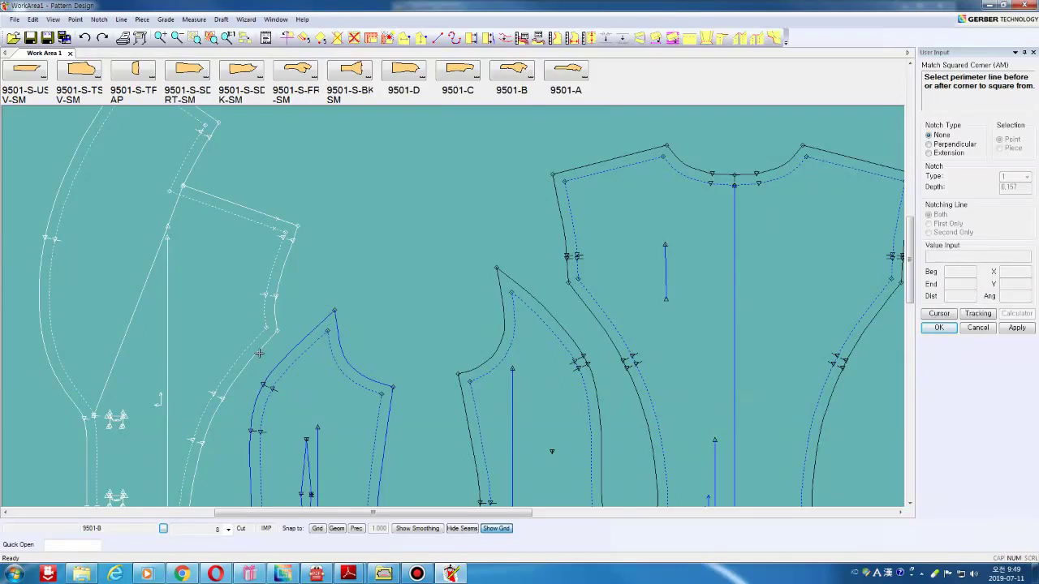
{"action": "left_click", "coordinate": [266, 342]}
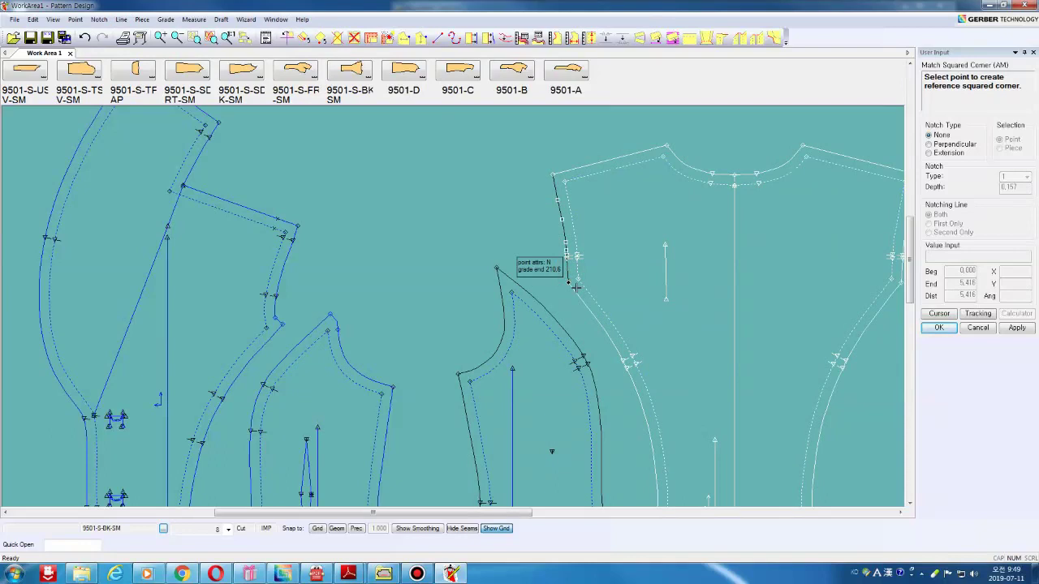
Square the matching back and side back corners, comparing the result with undo and redo.
{"action": "left_click", "coordinate": [574, 286]}
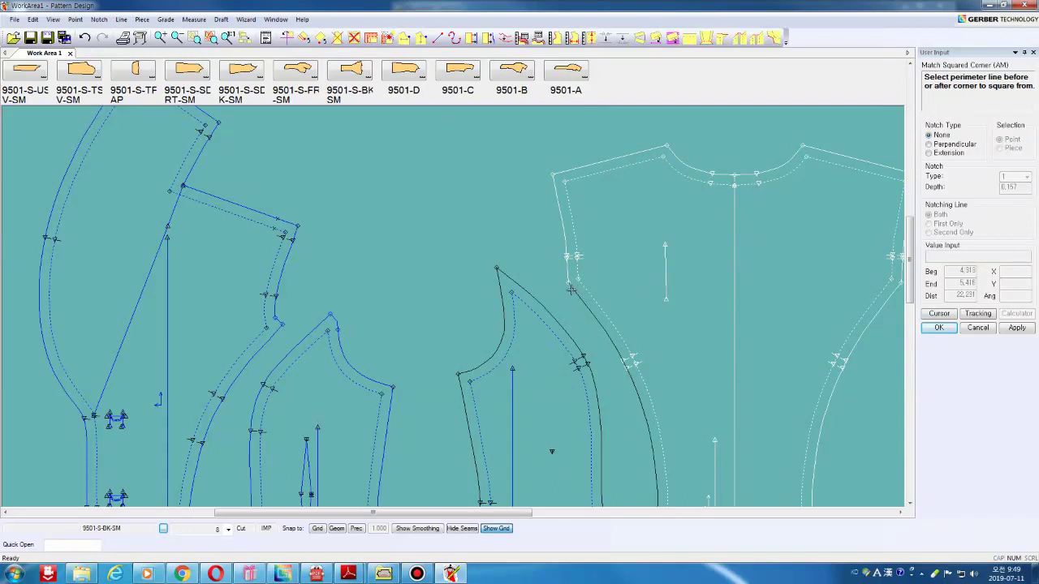
{"action": "left_click", "coordinate": [571, 289]}
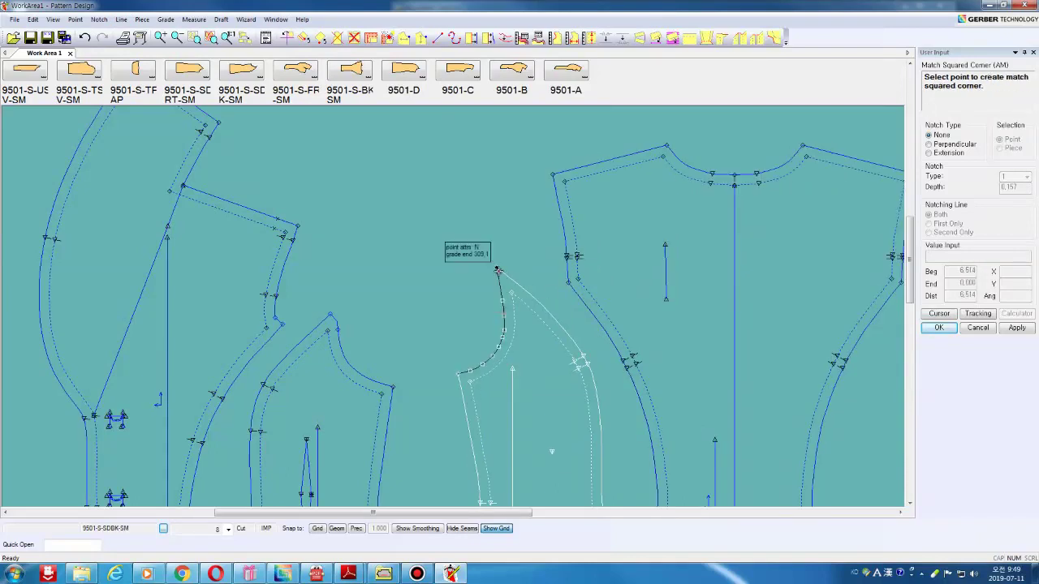
{"action": "left_click", "coordinate": [498, 271]}
{"action": "left_click", "coordinate": [528, 290]}
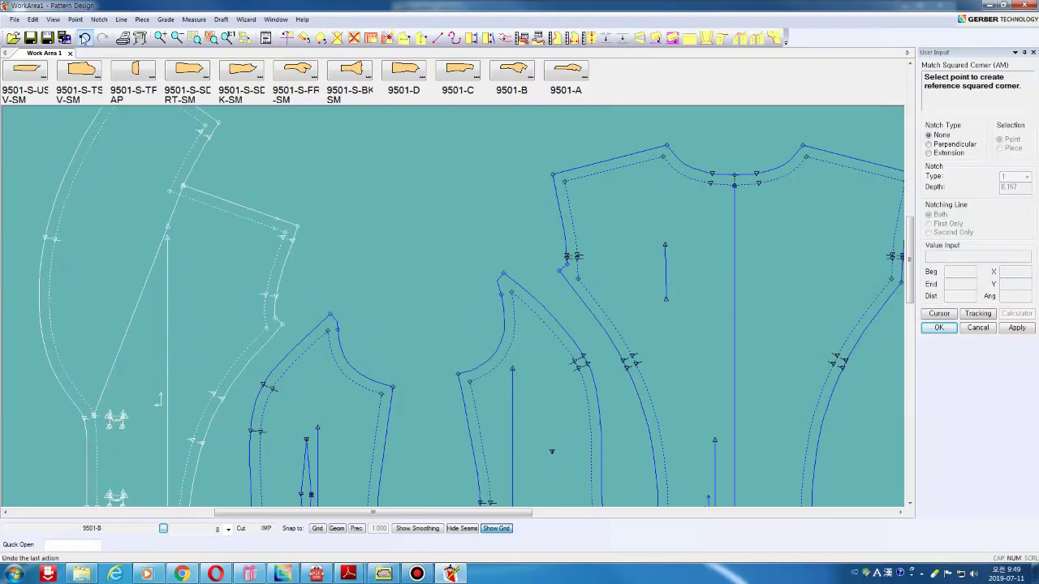
{"action": "left_click", "coordinate": [84, 38]}
{"action": "left_click", "coordinate": [84, 38]}
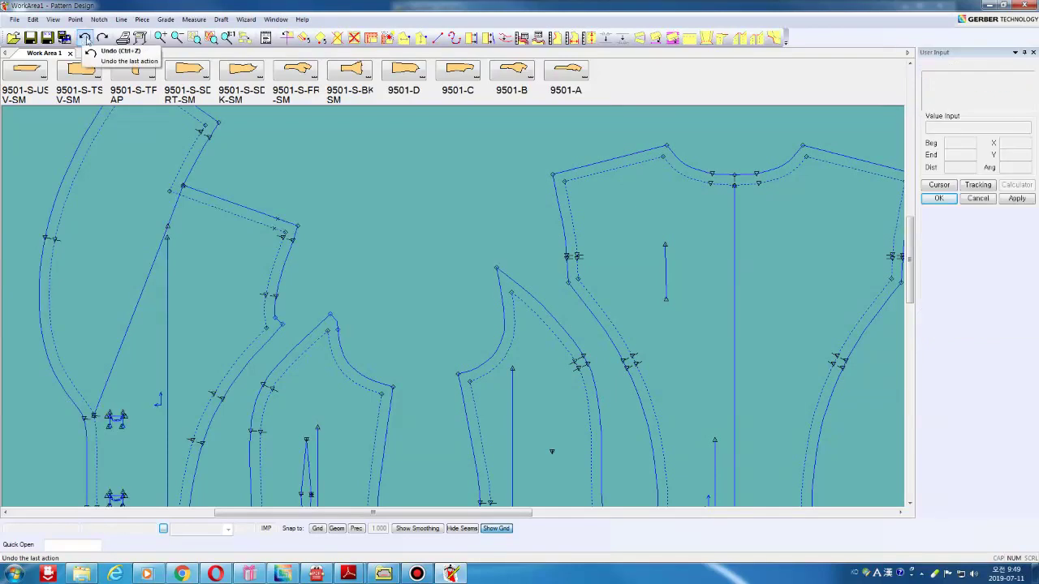
{"action": "left_click", "coordinate": [102, 38]}
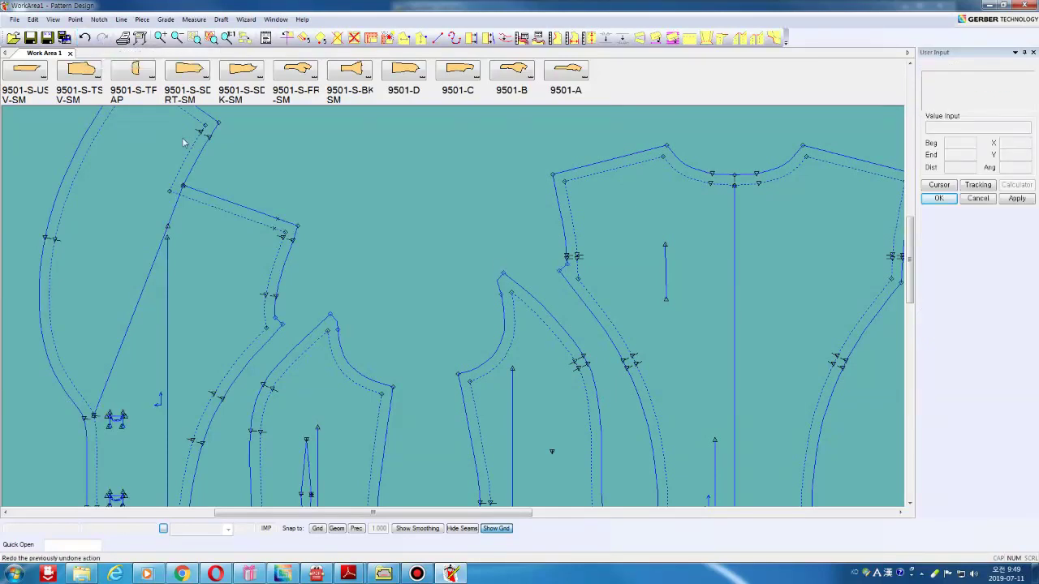
{"action": "left_click", "coordinate": [340, 341]}
{"action": "left_click_drag", "start_coordinate": [456, 513], "coordinate": [644, 516]}
Match squared corners at the adjoining cap corners of the under sleeve and top sleeve.
{"action": "left_click", "coordinate": [622, 466]}
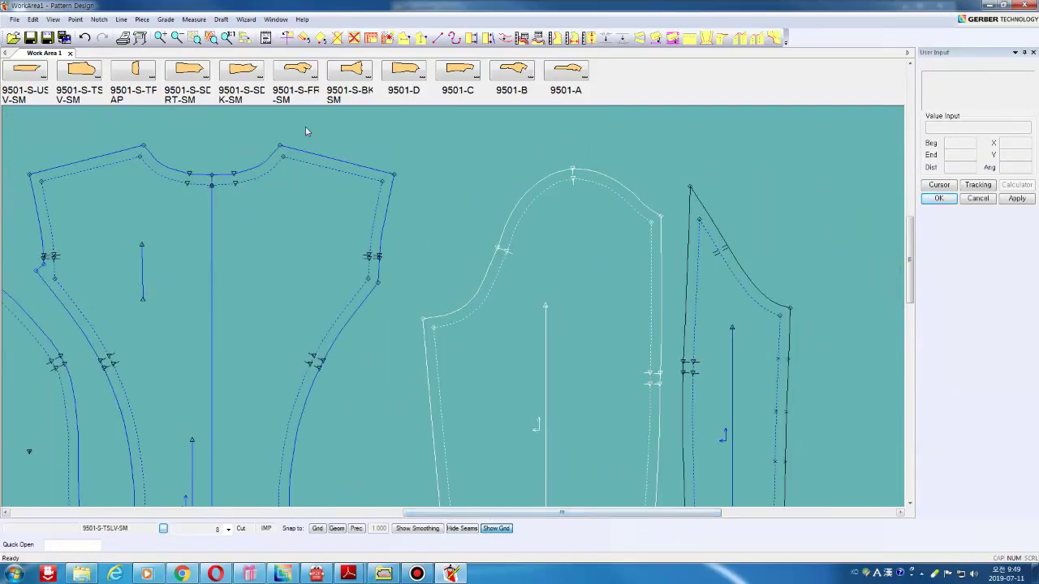
{"action": "left_click", "coordinate": [757, 38]}
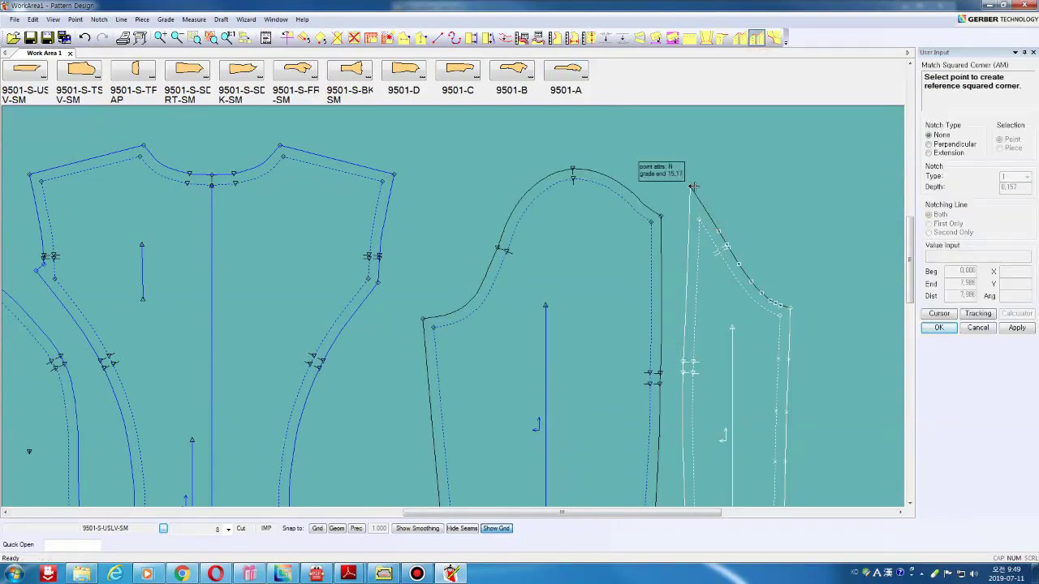
{"action": "left_click", "coordinate": [691, 187]}
{"action": "left_click", "coordinate": [688, 214]}
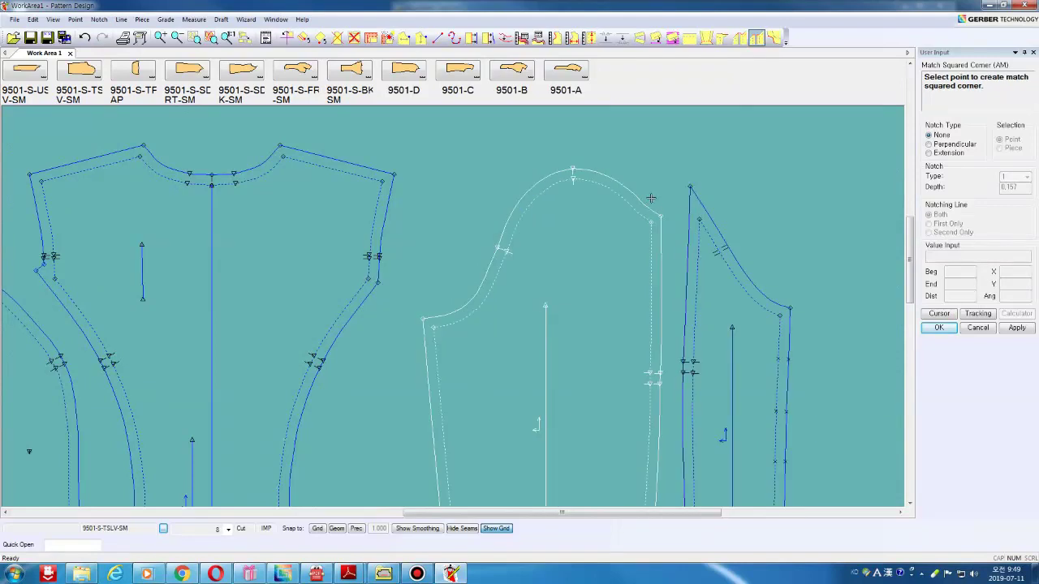
{"action": "left_click", "coordinate": [658, 214]}
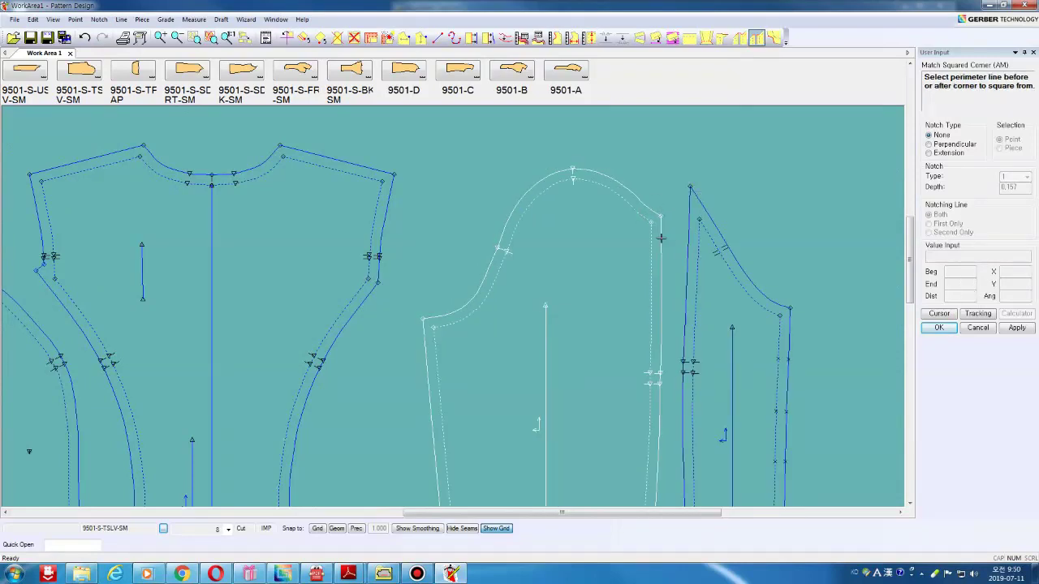
{"action": "left_click", "coordinate": [660, 237]}
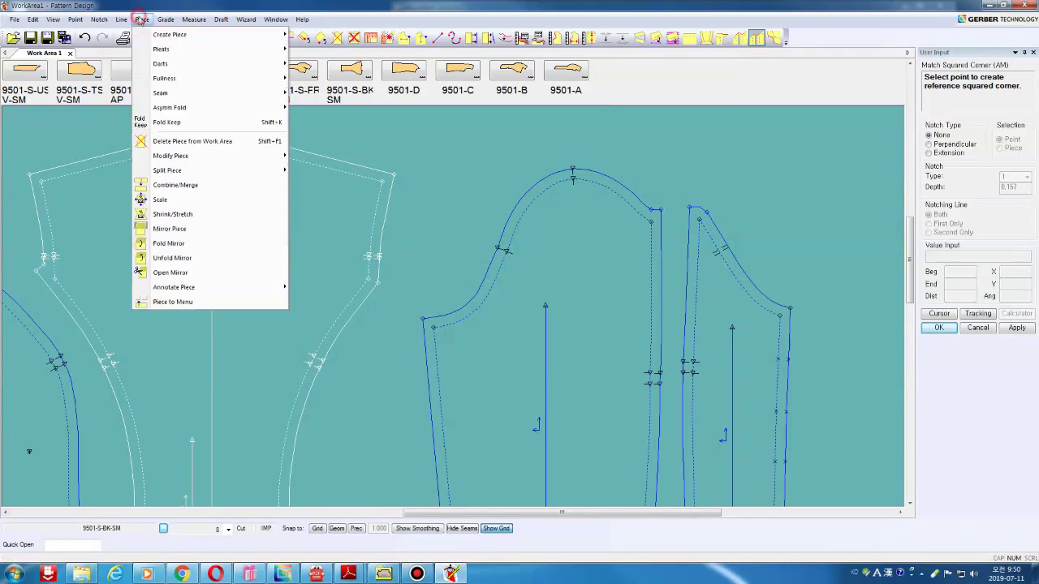
Add a nub/extension corner at the back bodice's right neck-shoulder corner.
{"action": "left_click", "coordinate": [141, 19]}
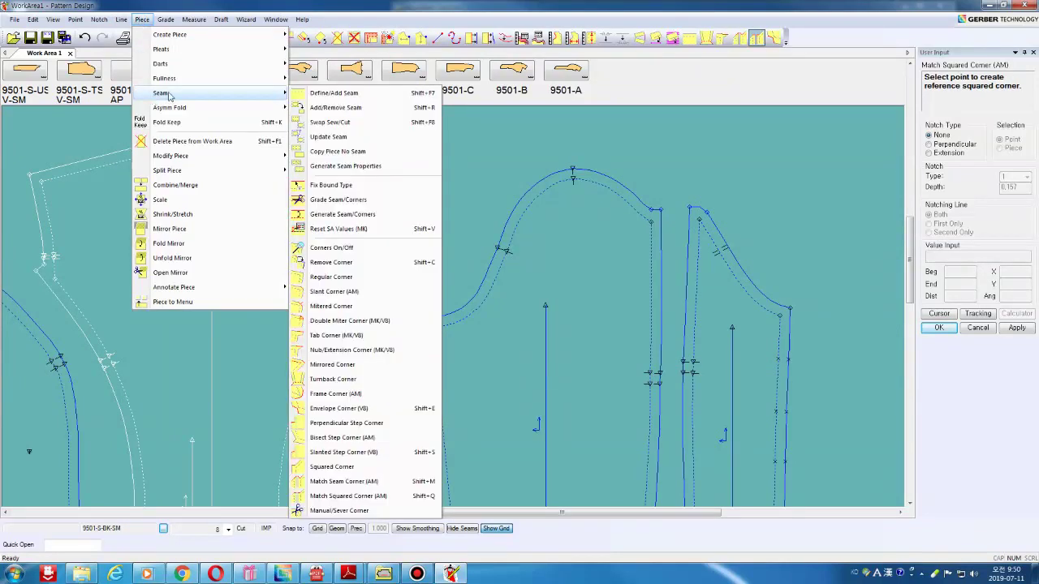
{"action": "mouse_move", "coordinate": [161, 93]}
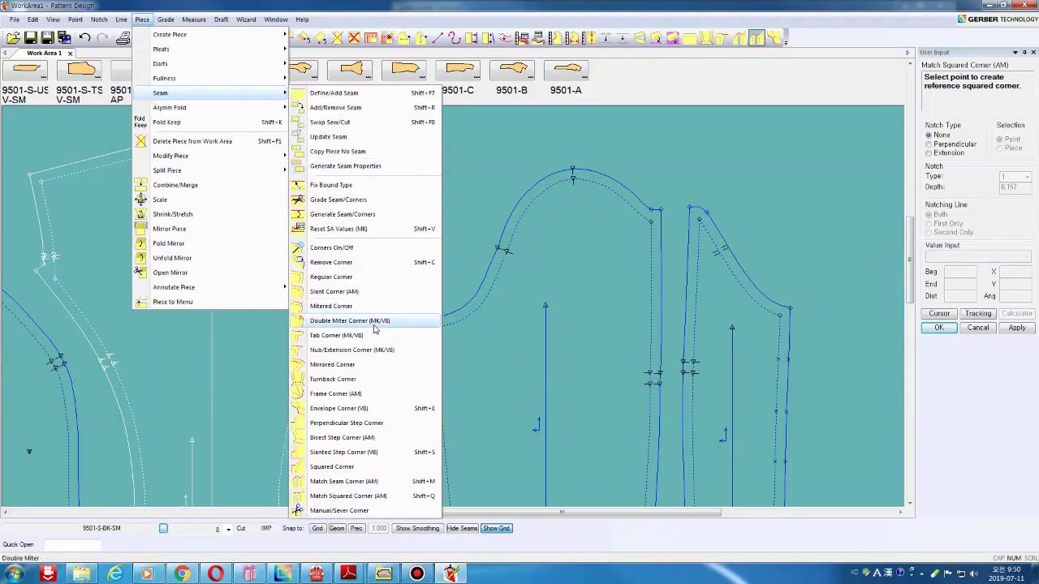
{"action": "left_click", "coordinate": [336, 350]}
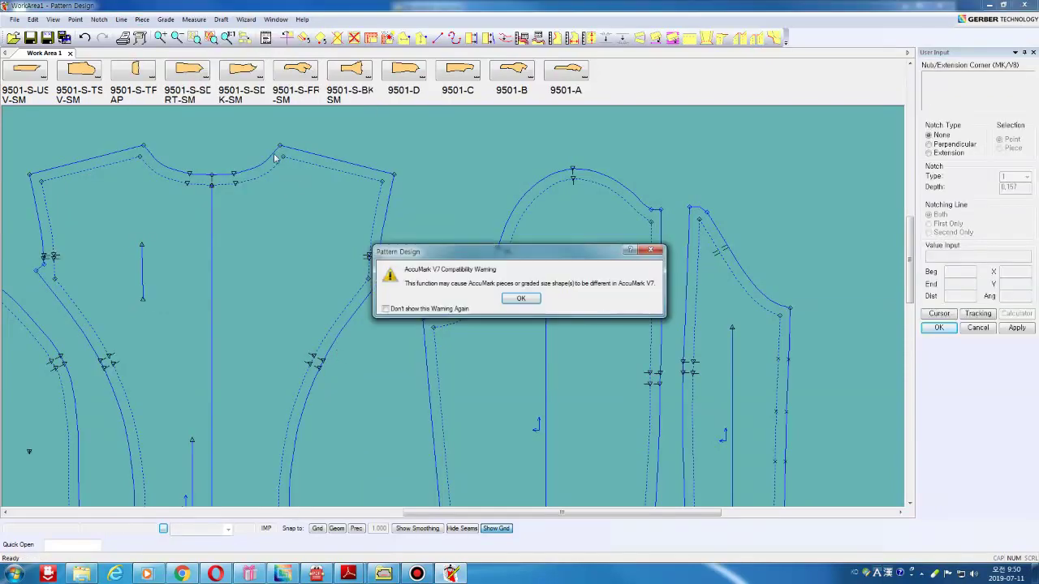
{"action": "key", "text": "Return"}
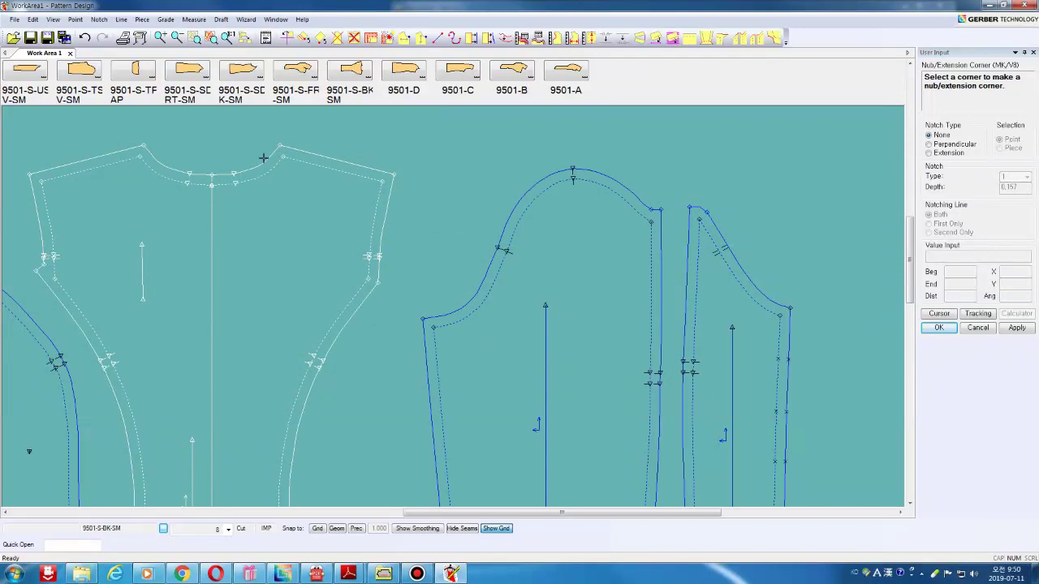
{"action": "left_click", "coordinate": [276, 142]}
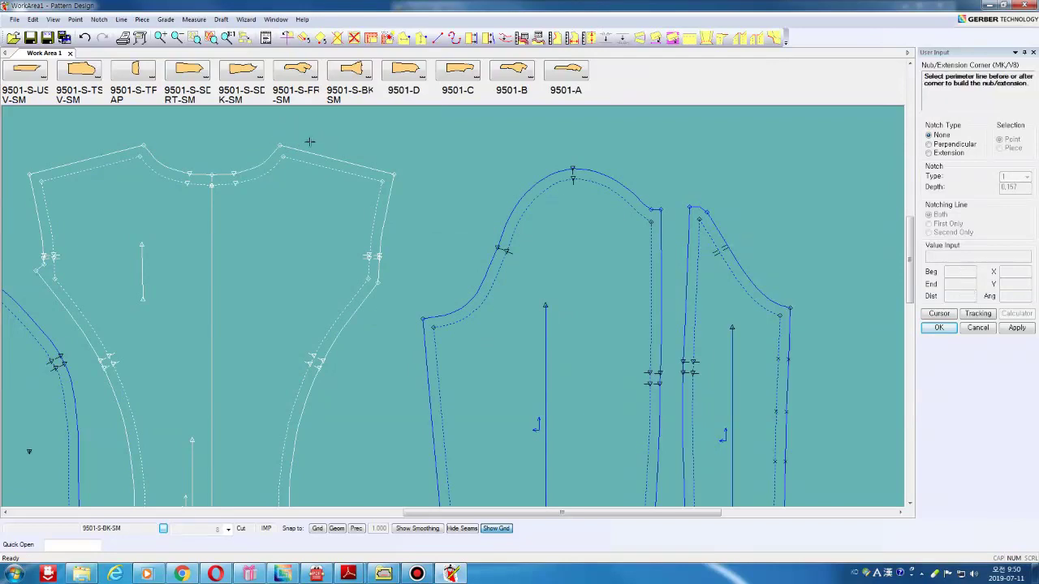
{"action": "left_click", "coordinate": [305, 149]}
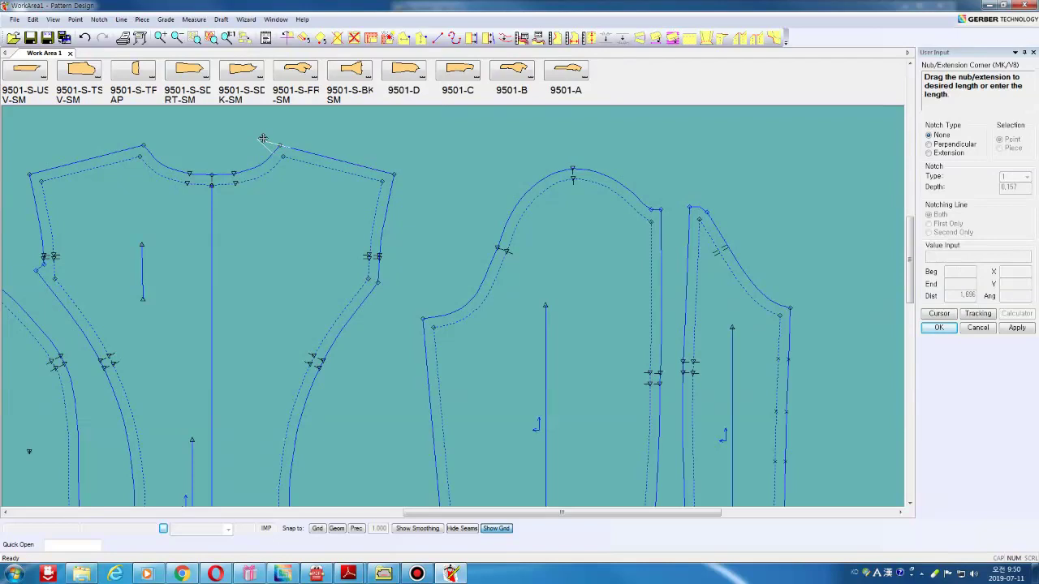
{"action": "left_click", "coordinate": [273, 142]}
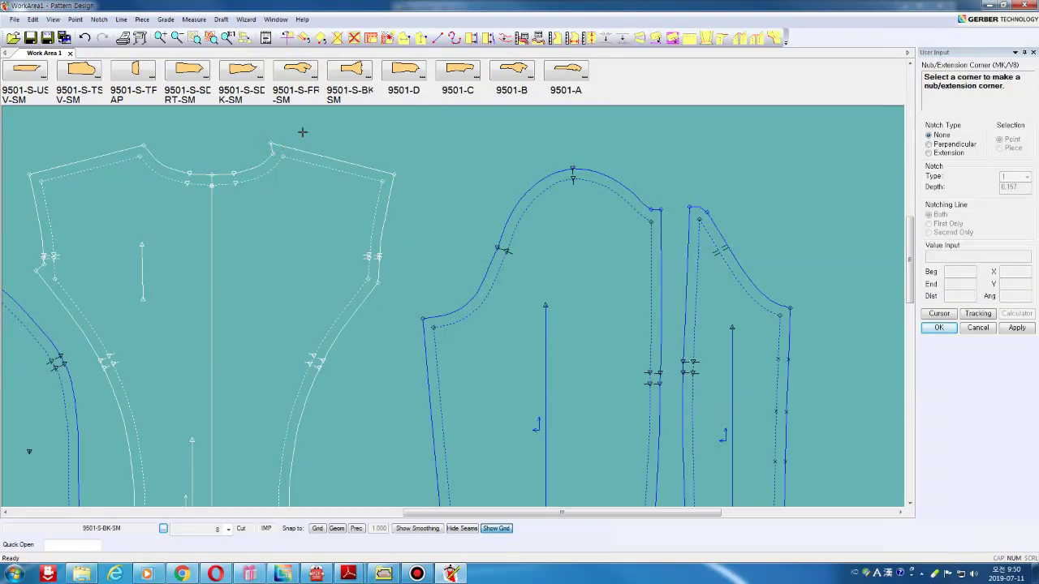
Try a nub at the left neck-shoulder corner, then undo it.
{"action": "left_click", "coordinate": [143, 146]}
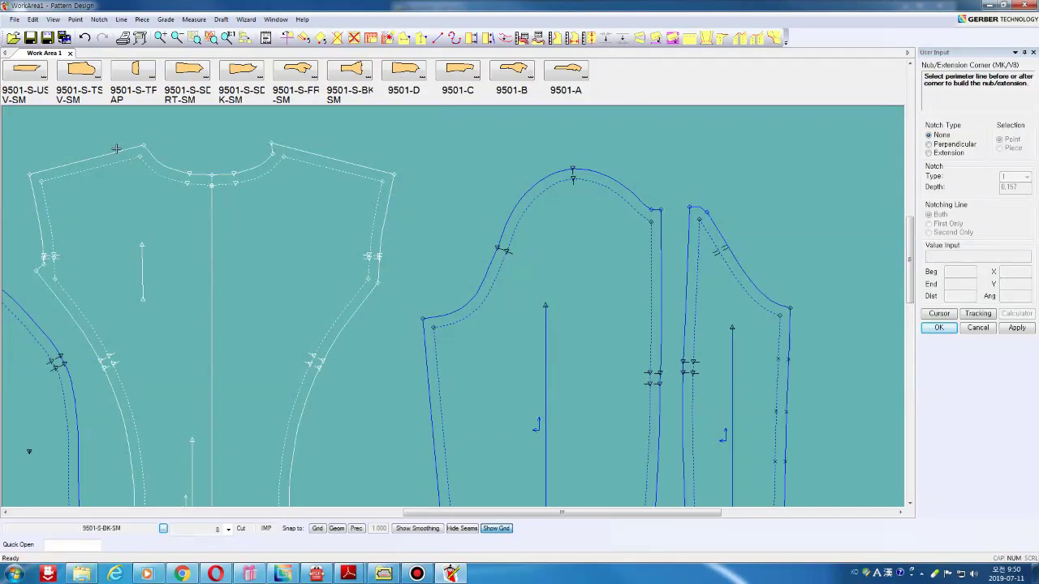
{"action": "left_click", "coordinate": [116, 149]}
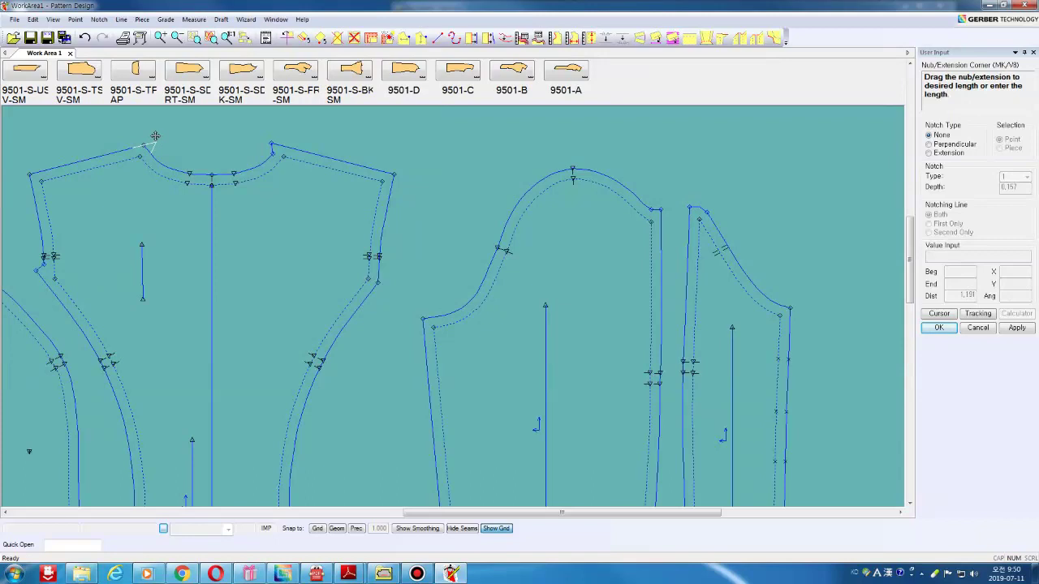
{"action": "left_click", "coordinate": [154, 137]}
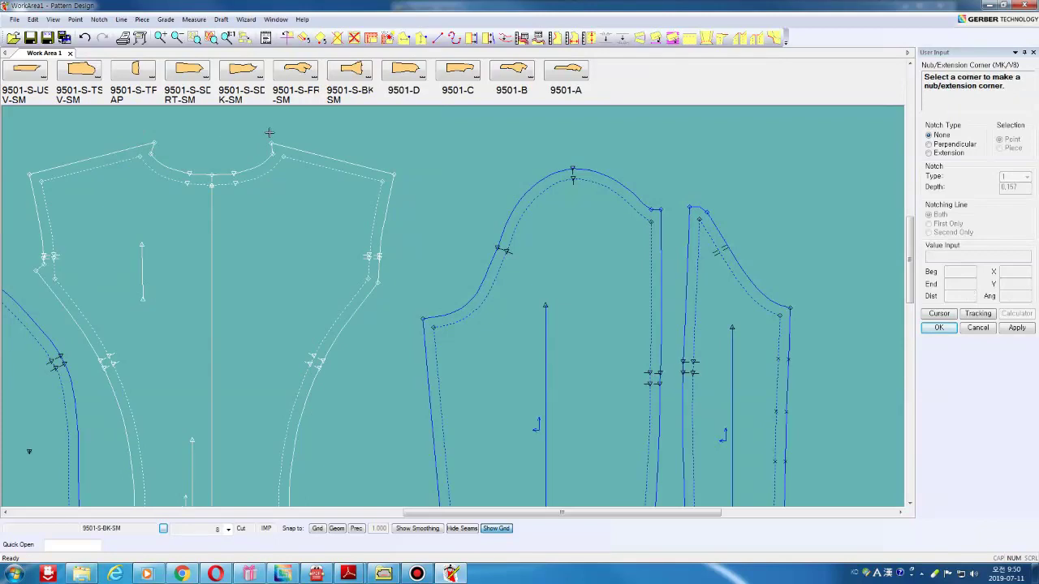
{"action": "left_click", "coordinate": [83, 37]}
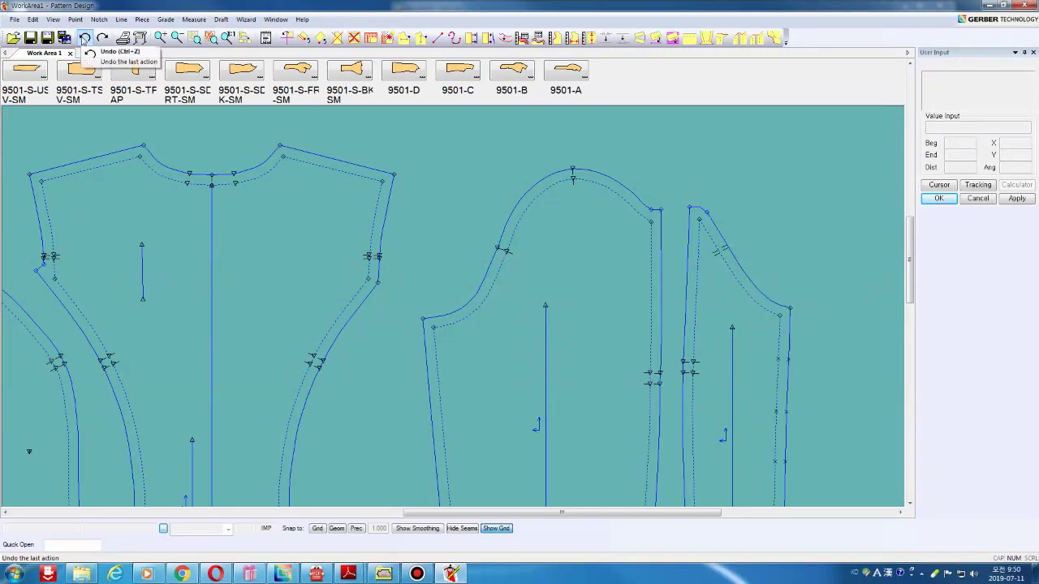
{"action": "left_click", "coordinate": [84, 37]}
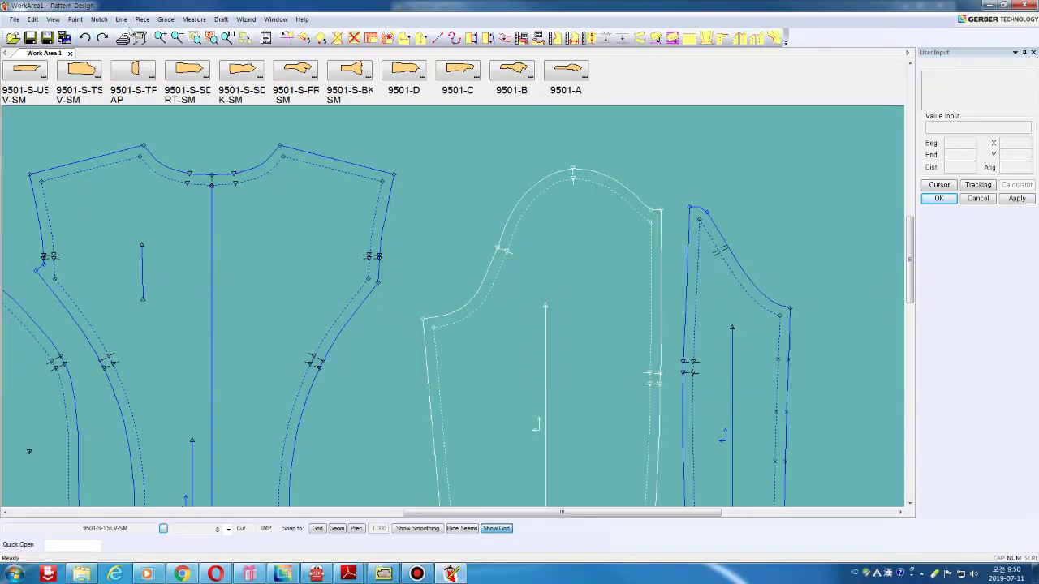
{"action": "left_click", "coordinate": [142, 19]}
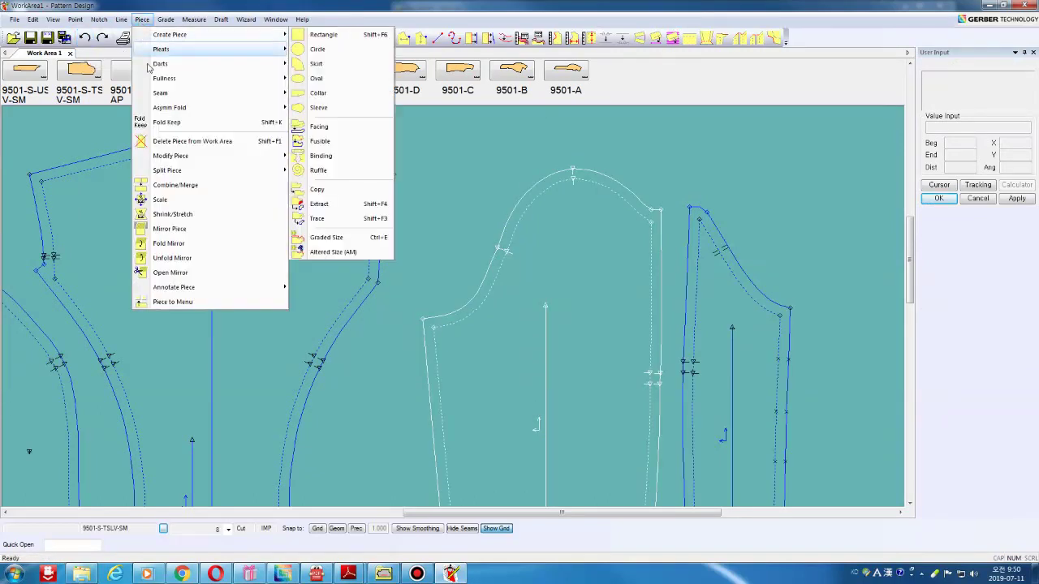
{"action": "mouse_move", "coordinate": [161, 93]}
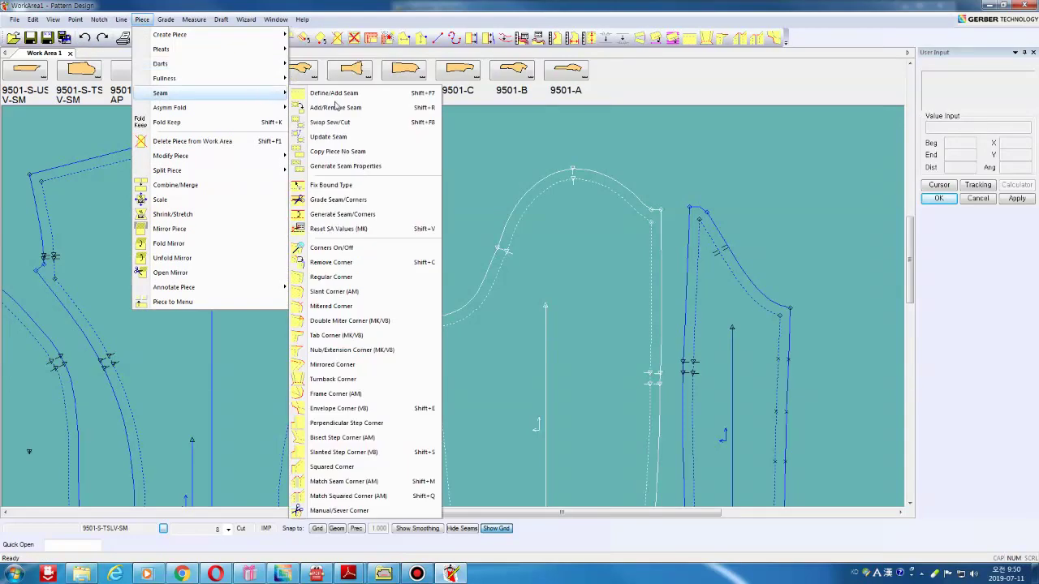
Try turnback corners on both neck-shoulder corners of the back bodice, then undo both.
{"action": "left_click", "coordinate": [341, 378]}
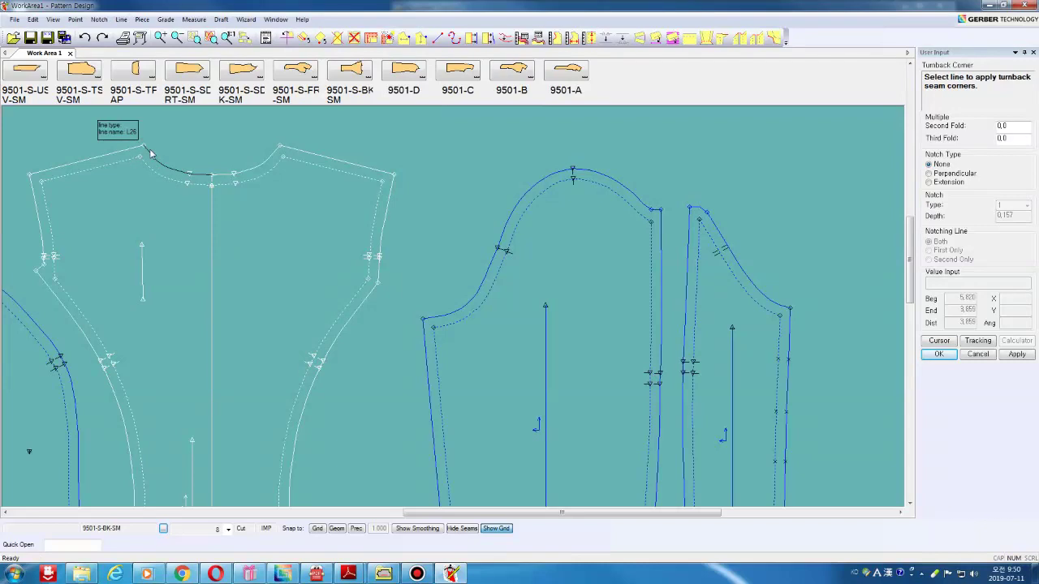
{"action": "left_click", "coordinate": [151, 155]}
{"action": "left_click", "coordinate": [595, 310]}
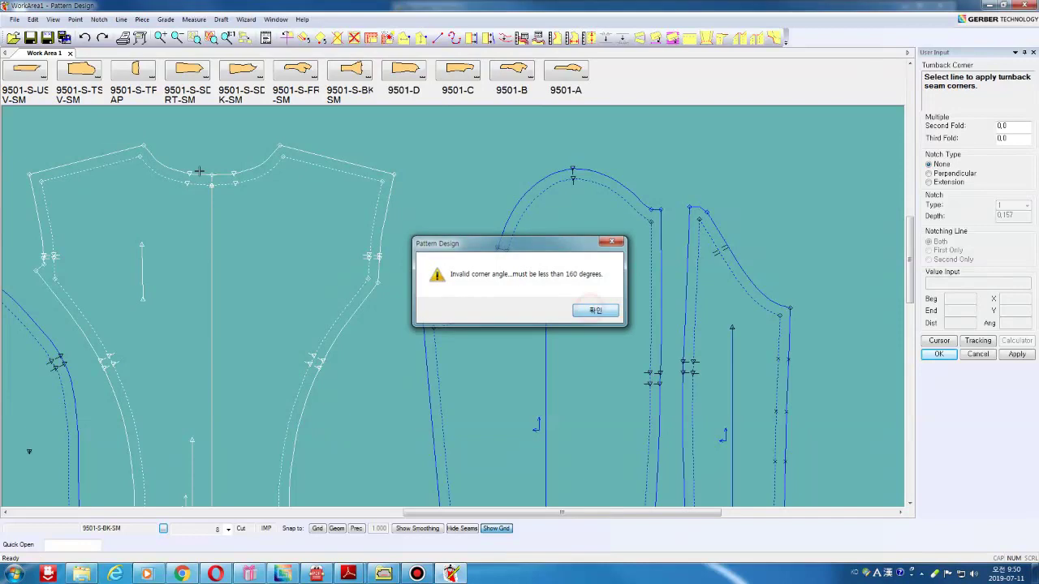
{"action": "left_click", "coordinate": [131, 148]}
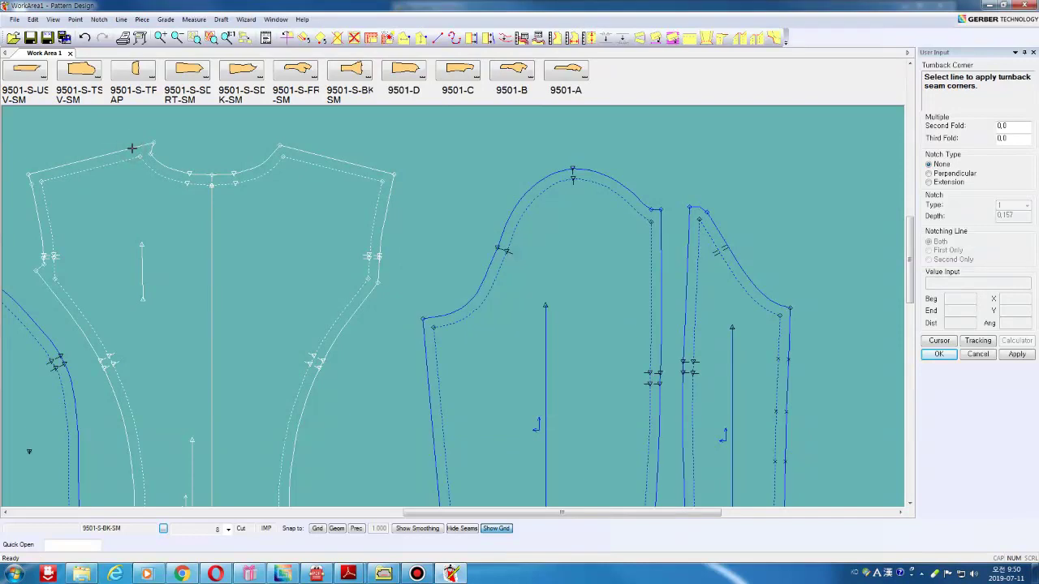
{"action": "left_click", "coordinate": [304, 148]}
{"action": "left_click", "coordinate": [84, 37]}
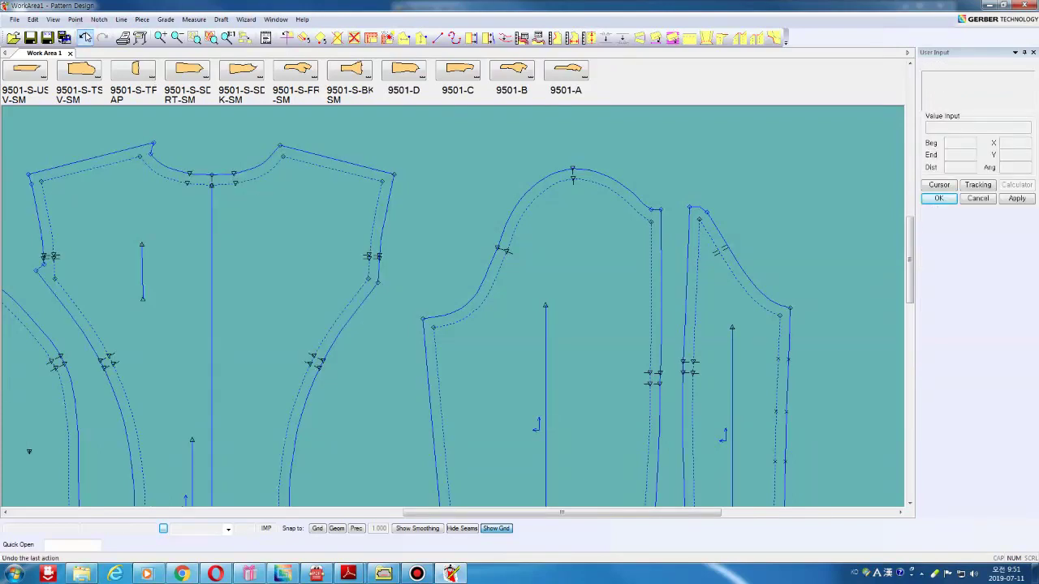
{"action": "left_click", "coordinate": [84, 38]}
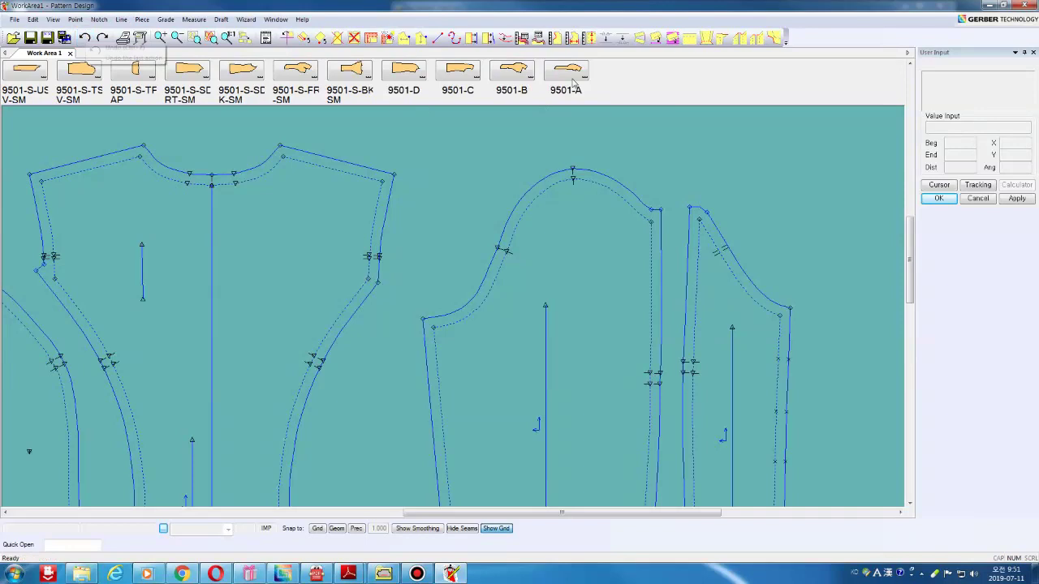
Reapply turnback corners, keeping only the left neck-shoulder corner turned back.
{"action": "left_click", "coordinate": [705, 38]}
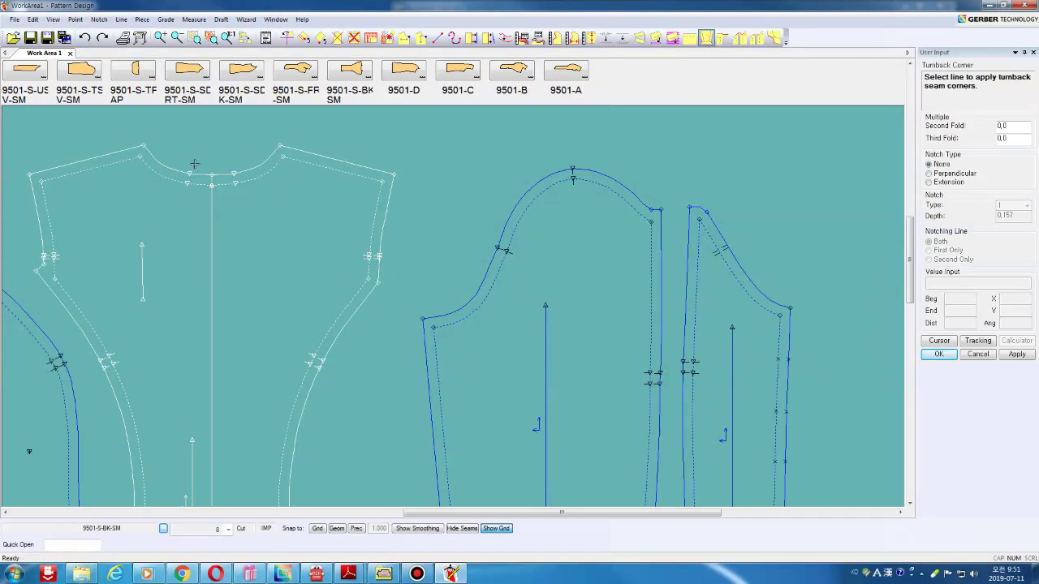
{"action": "left_click", "coordinate": [137, 148]}
{"action": "left_click", "coordinate": [287, 143]}
{"action": "left_click", "coordinate": [84, 38]}
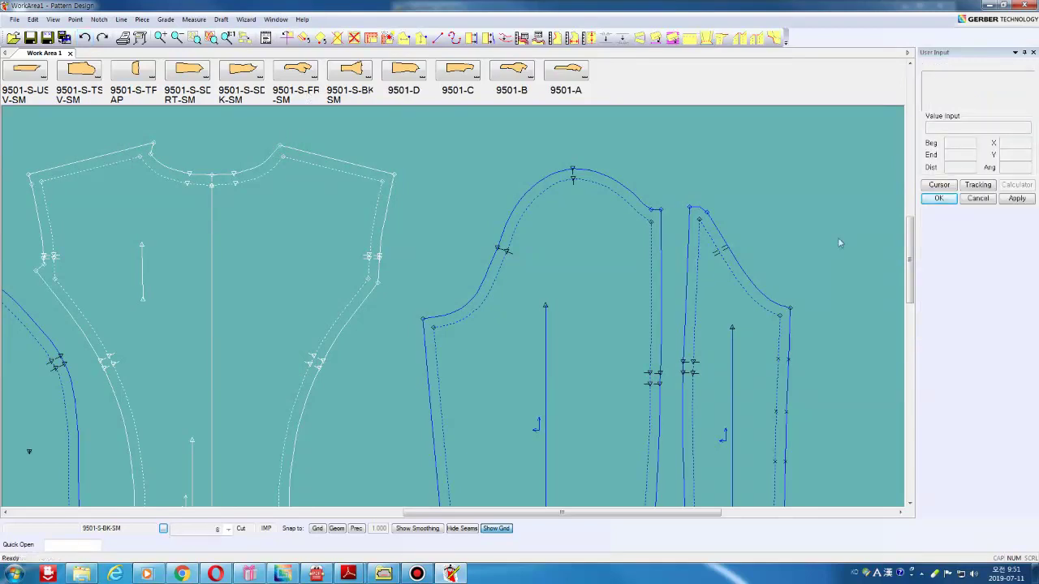
{"action": "left_click_drag", "start_coordinate": [911, 260], "coordinate": [916, 325]}
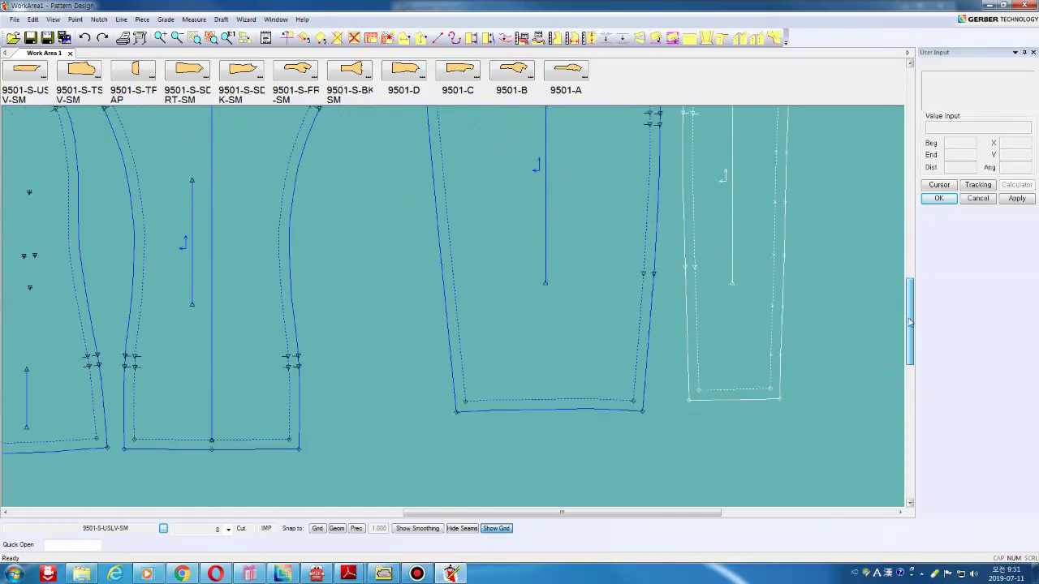
Give both sleeve hem lines a -3 seam allowance with Define/Add Seam.
{"action": "left_click", "coordinate": [661, 106]}
{"action": "left_click", "coordinate": [688, 38]}
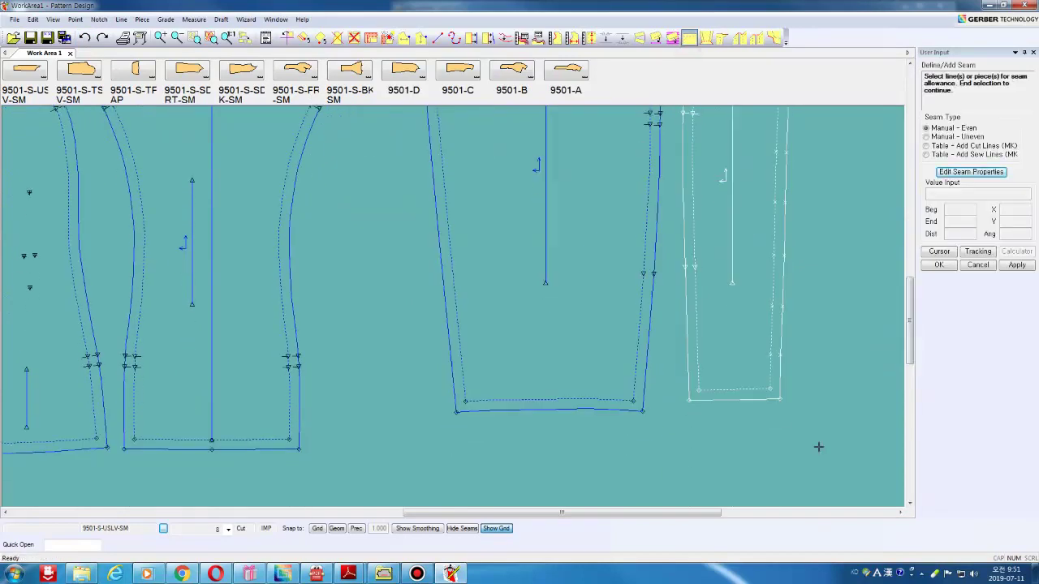
{"action": "left_click_drag", "start_coordinate": [814, 454], "coordinate": [419, 299]}
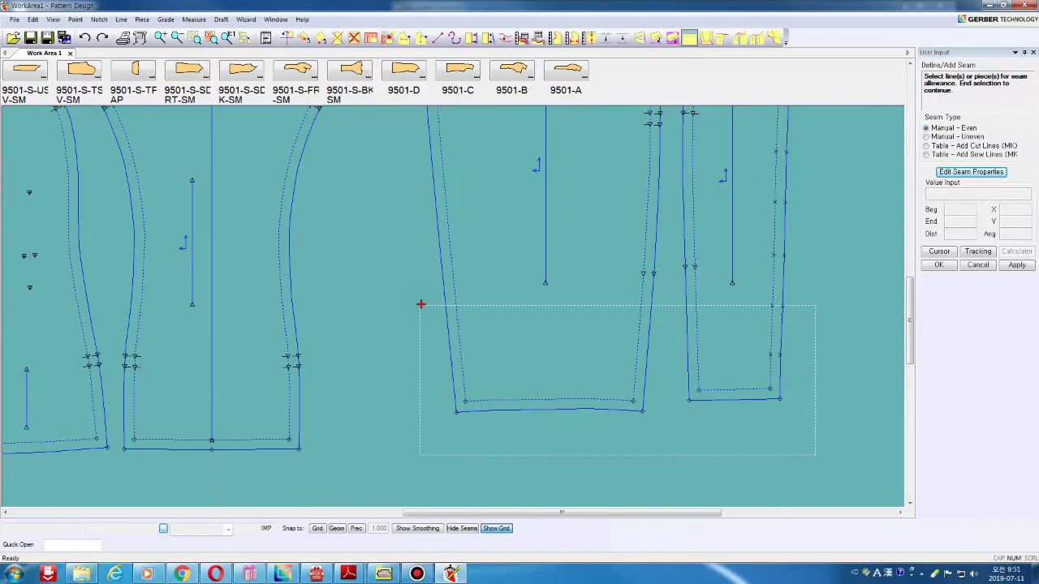
{"action": "right_click", "coordinate": [519, 327]}
{"action": "left_click", "coordinate": [520, 330]}
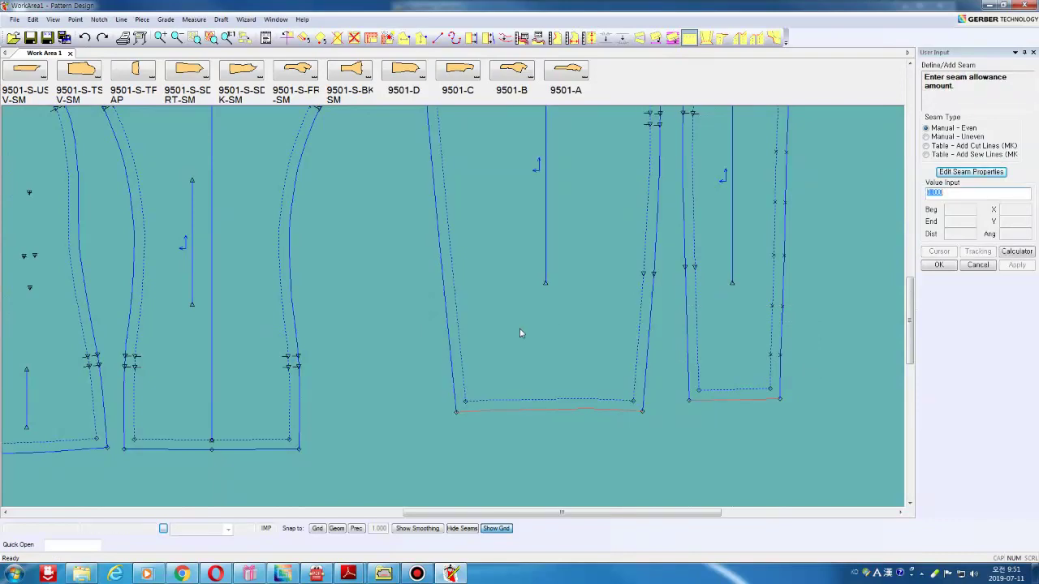
{"action": "type", "text": "-"}
{"action": "type", "text": "3"}
{"action": "left_click", "coordinate": [942, 266]}
{"action": "left_click", "coordinate": [780, 244]}
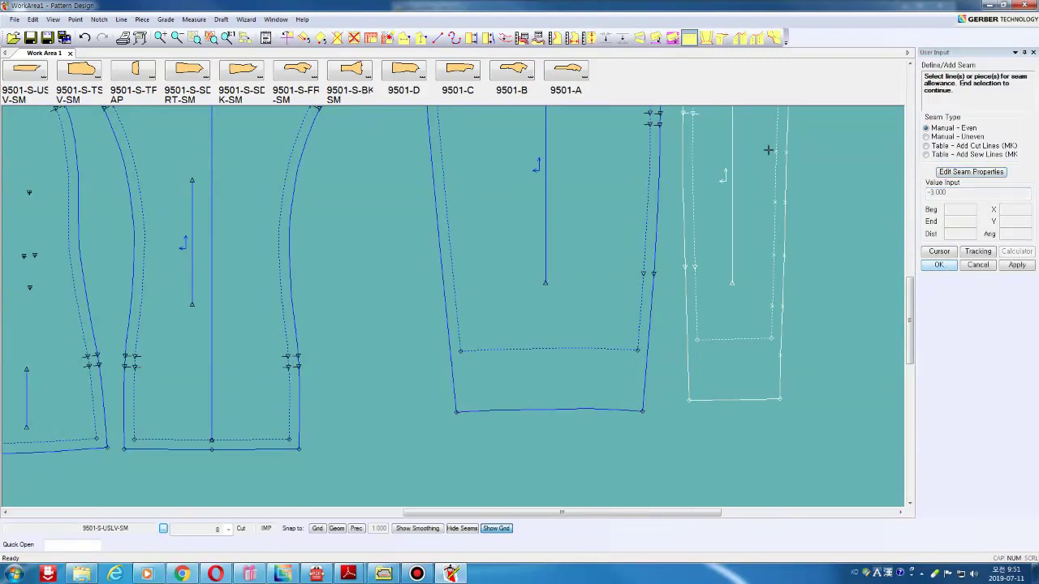
Apply turnback corners to the top and under sleeve hems, undoing and reapplying them.
{"action": "left_click", "coordinate": [708, 41]}
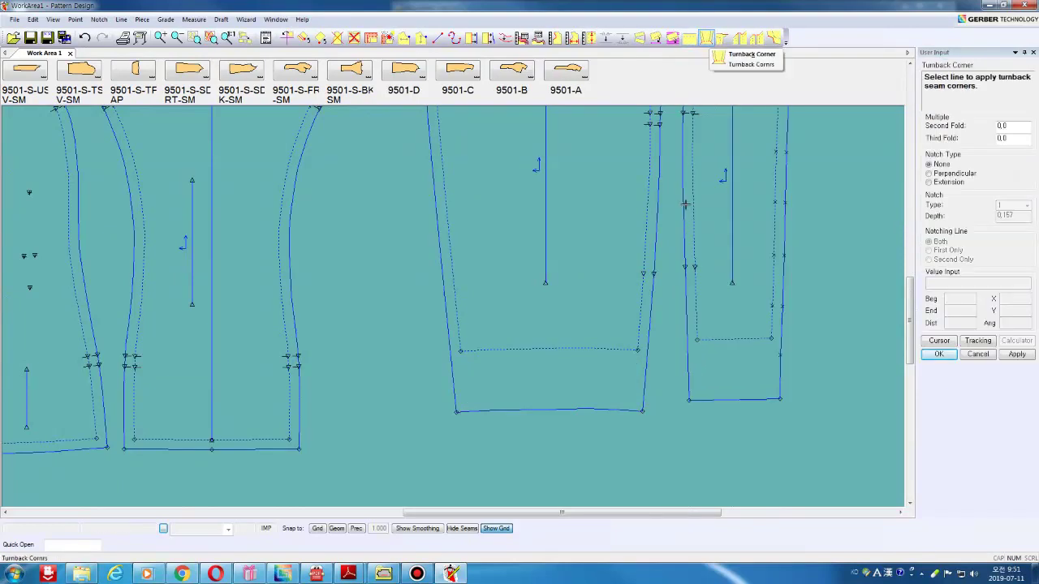
{"action": "left_click", "coordinate": [563, 411]}
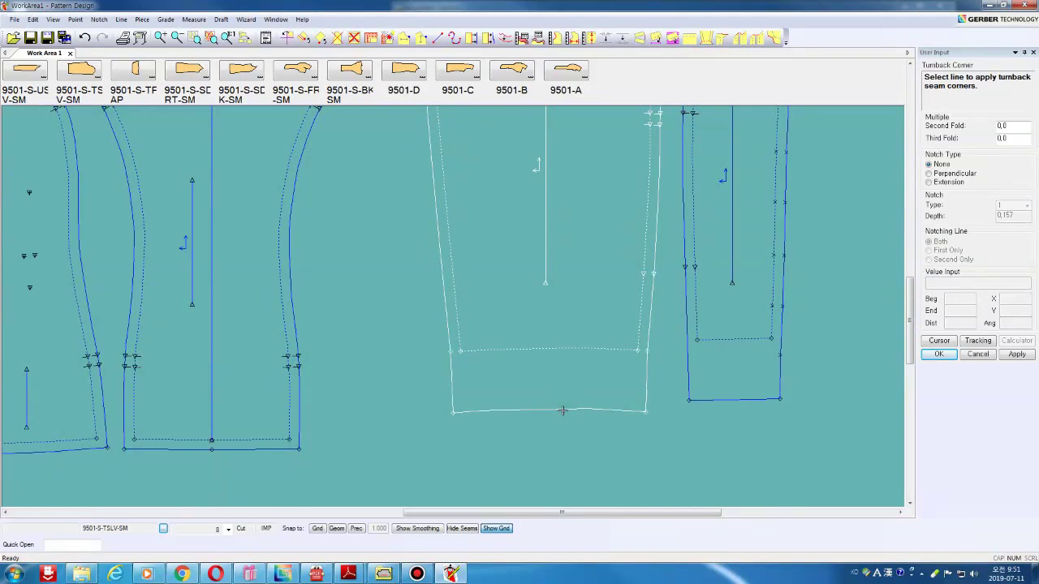
{"action": "left_click", "coordinate": [731, 400]}
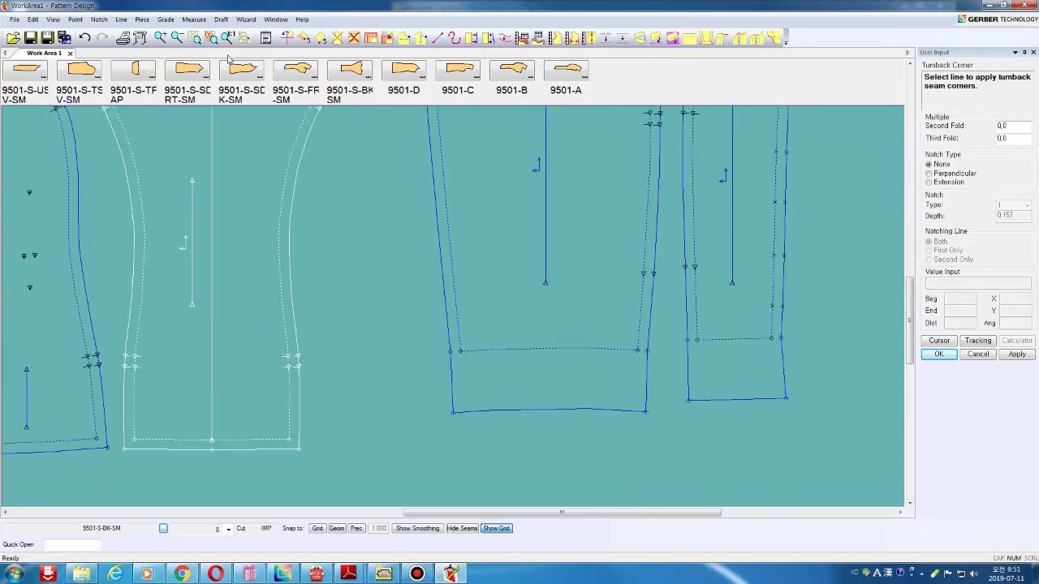
{"action": "left_click", "coordinate": [84, 37]}
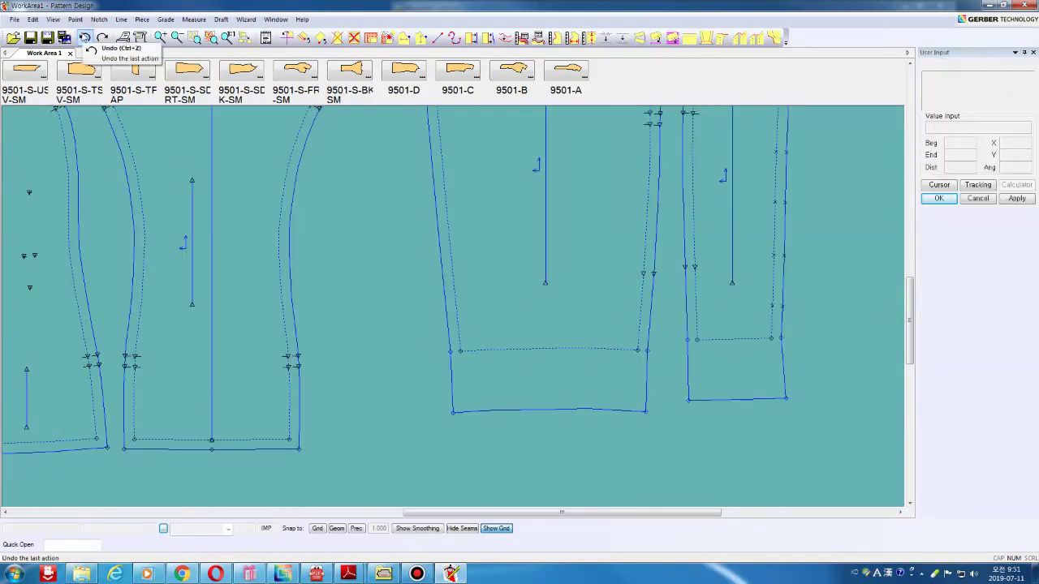
{"action": "left_click", "coordinate": [85, 37]}
{"action": "left_click", "coordinate": [84, 37]}
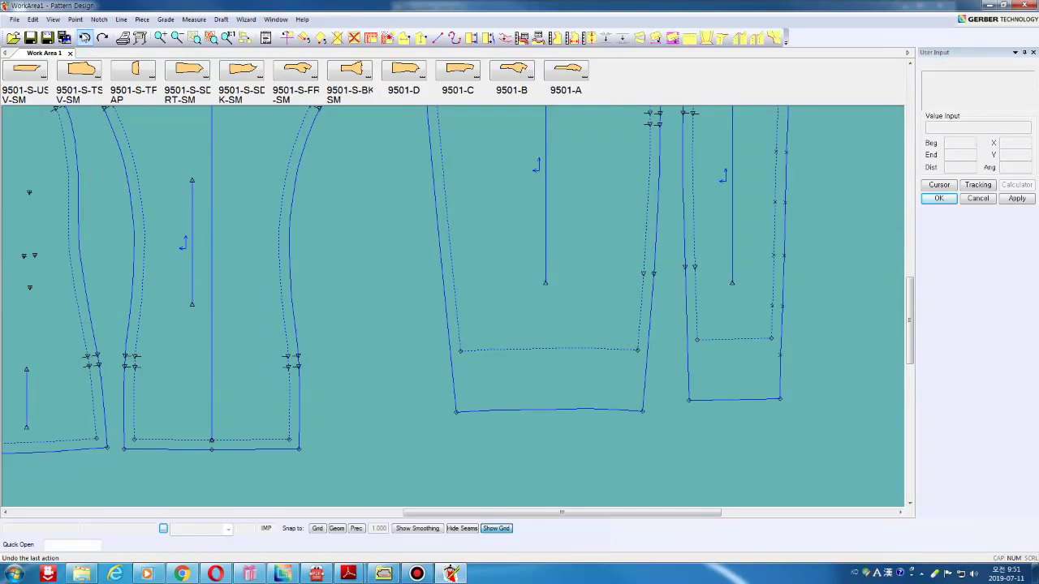
{"action": "left_click", "coordinate": [712, 40]}
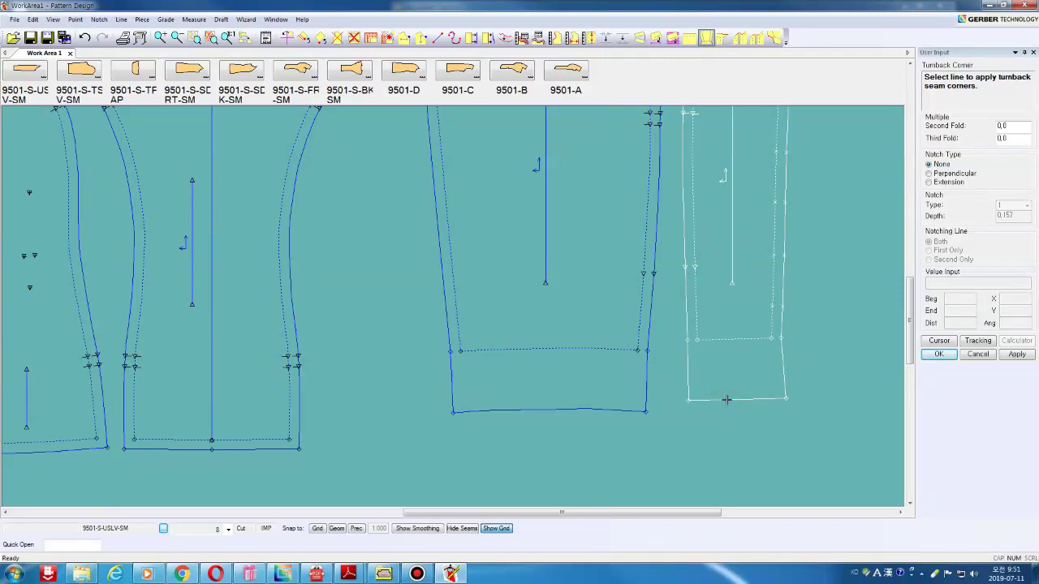
{"action": "right_click", "coordinate": [712, 371]}
{"action": "left_click", "coordinate": [706, 368]}
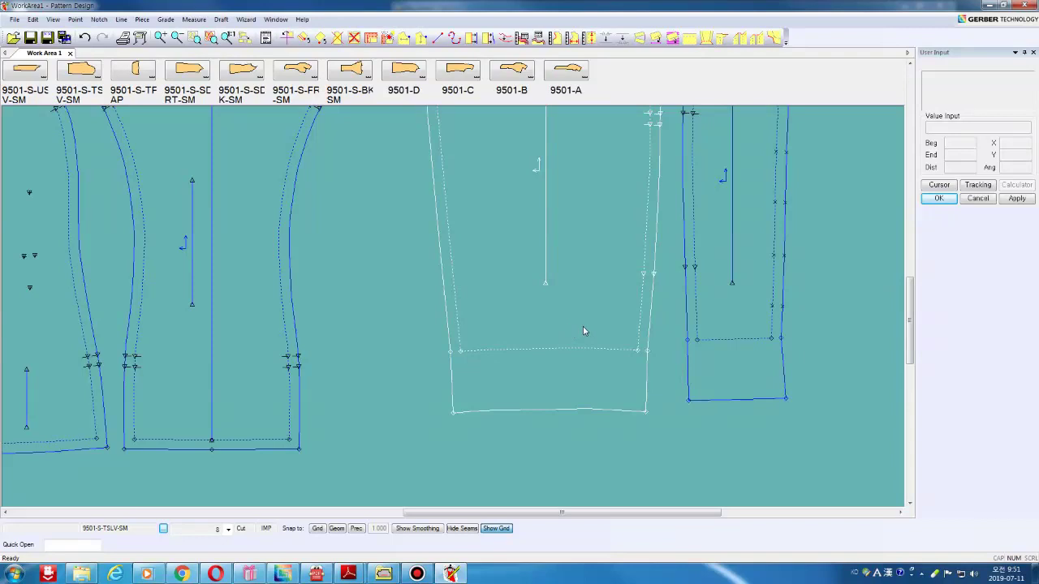
Zoom in on the adjoining shoulder corners of the side back and back pieces.
{"action": "scroll", "coordinate": [638, 325], "scroll_direction": "down", "scroll_amount": 2}
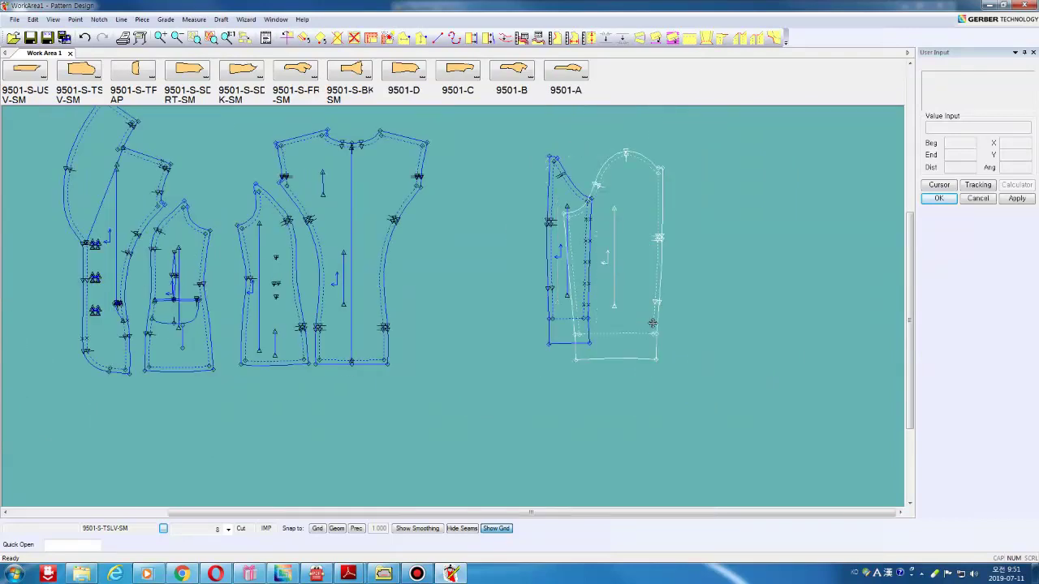
{"action": "scroll", "coordinate": [643, 325], "scroll_direction": "down", "scroll_amount": 1}
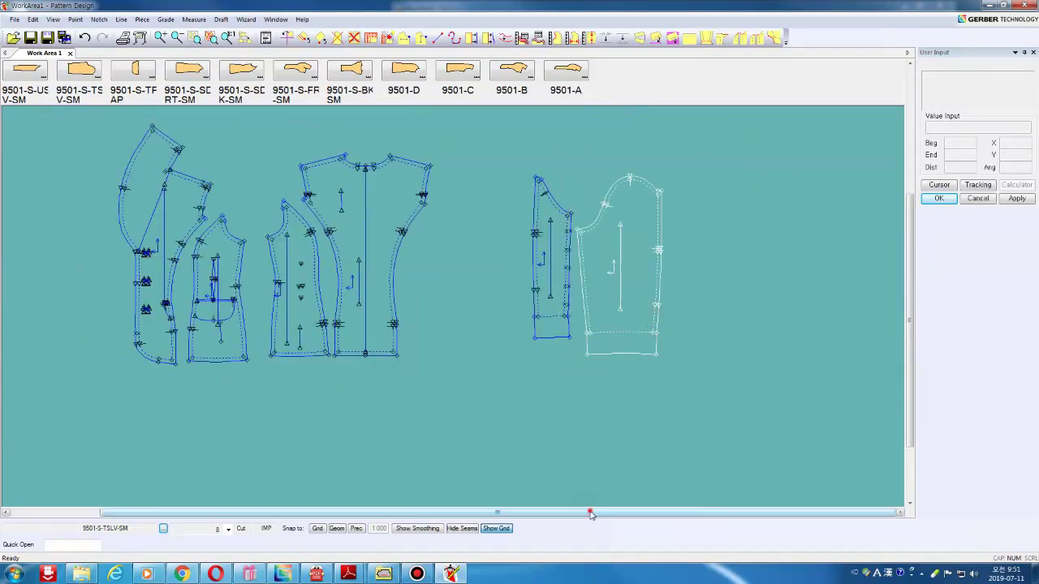
{"action": "left_click_drag", "start_coordinate": [597, 512], "coordinate": [521, 512]}
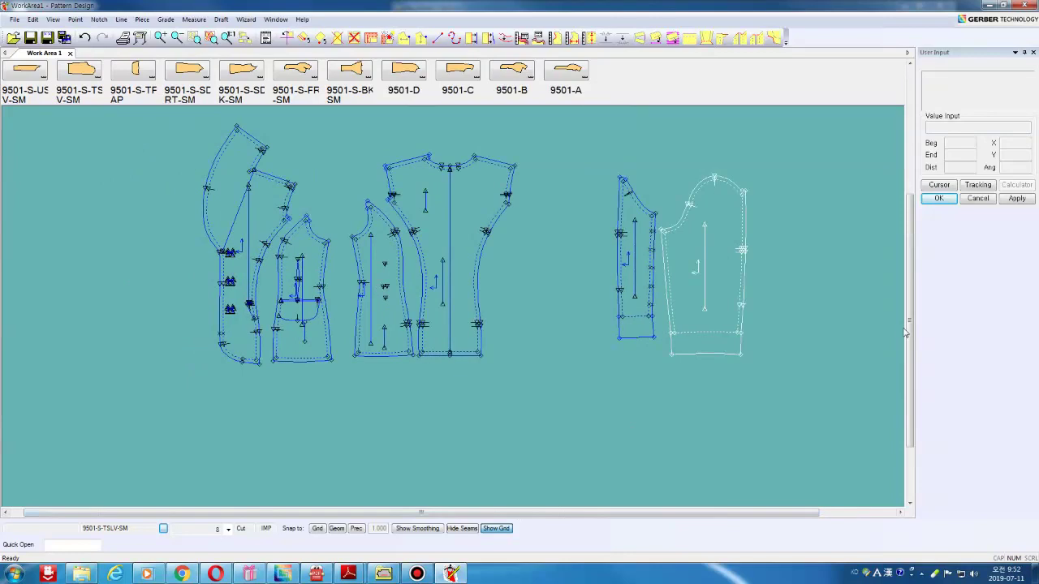
{"action": "left_click_drag", "start_coordinate": [910, 325], "coordinate": [910, 296]}
{"action": "left_click", "coordinate": [350, 81]}
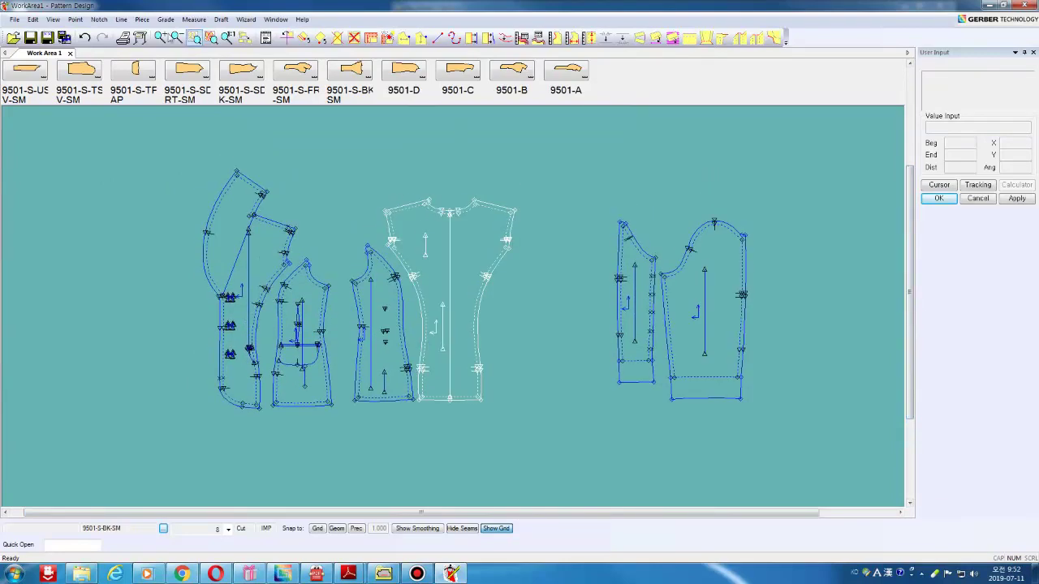
{"action": "left_click", "coordinate": [160, 37]}
{"action": "left_click", "coordinate": [355, 226]}
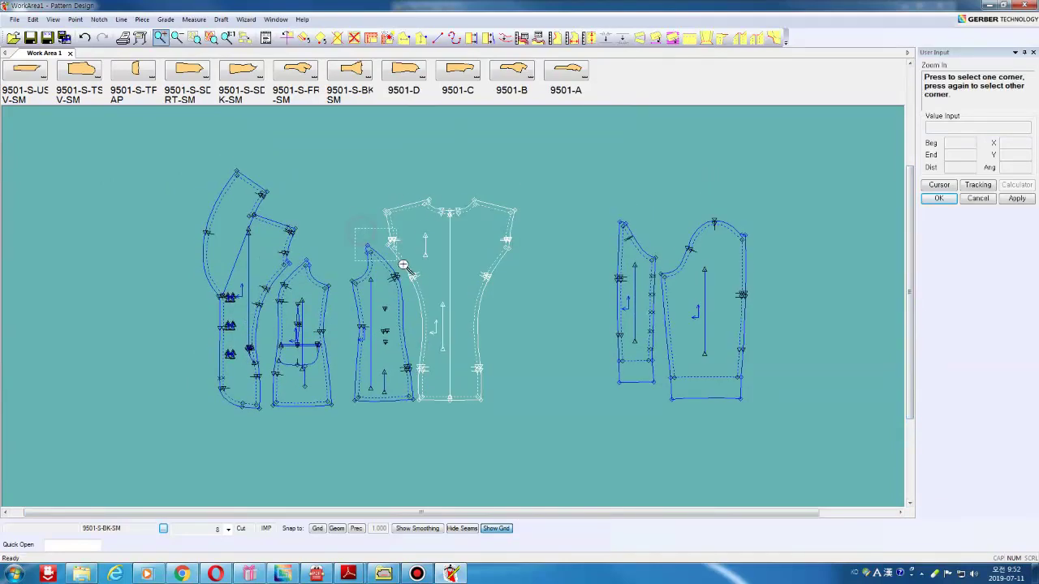
{"action": "left_click", "coordinate": [403, 264]}
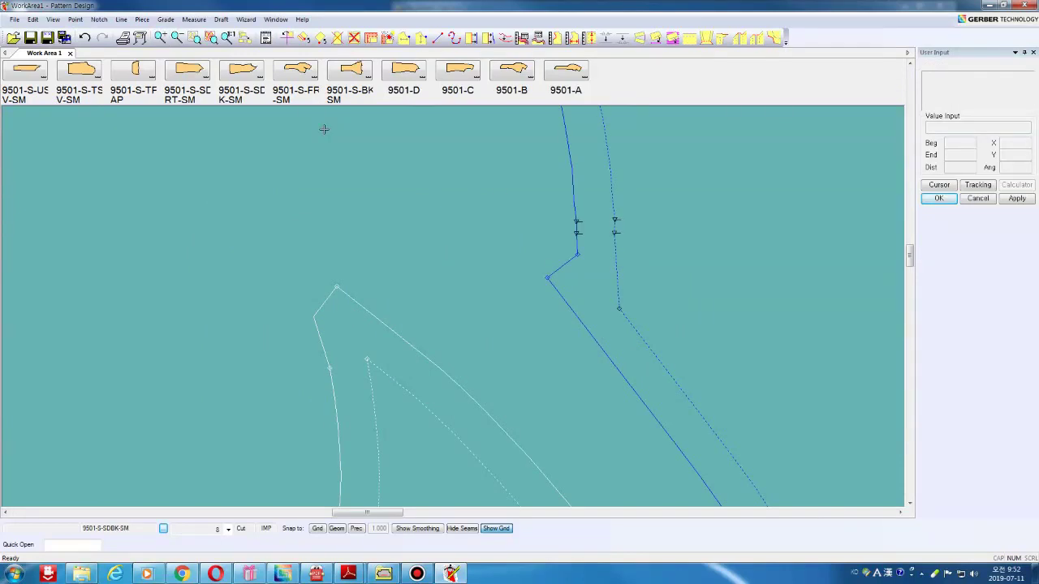
Match a first seam-allowance corner using its adjoining common line.
{"action": "left_click", "coordinate": [739, 38]}
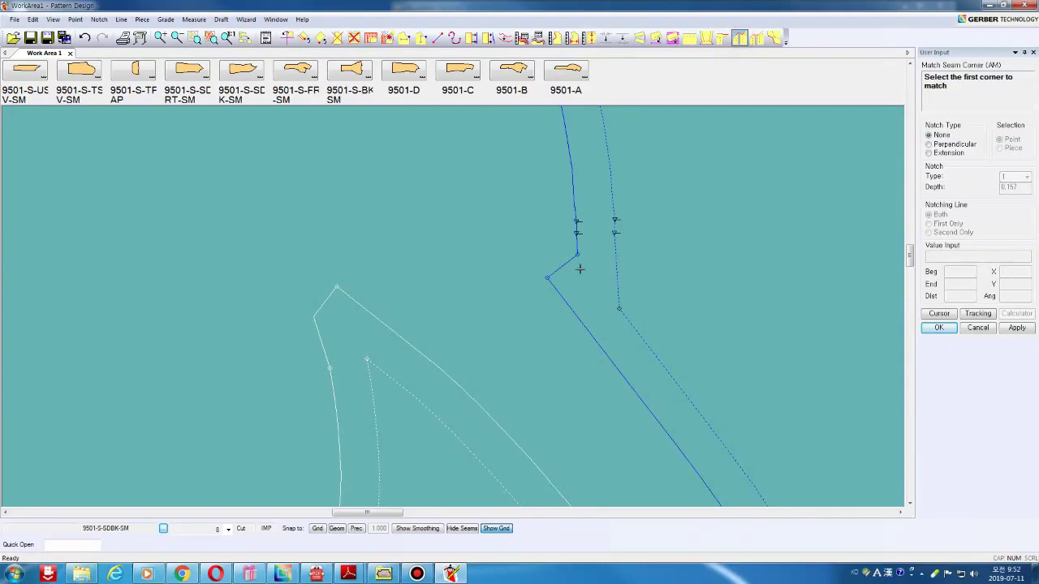
{"action": "left_click", "coordinate": [567, 306]}
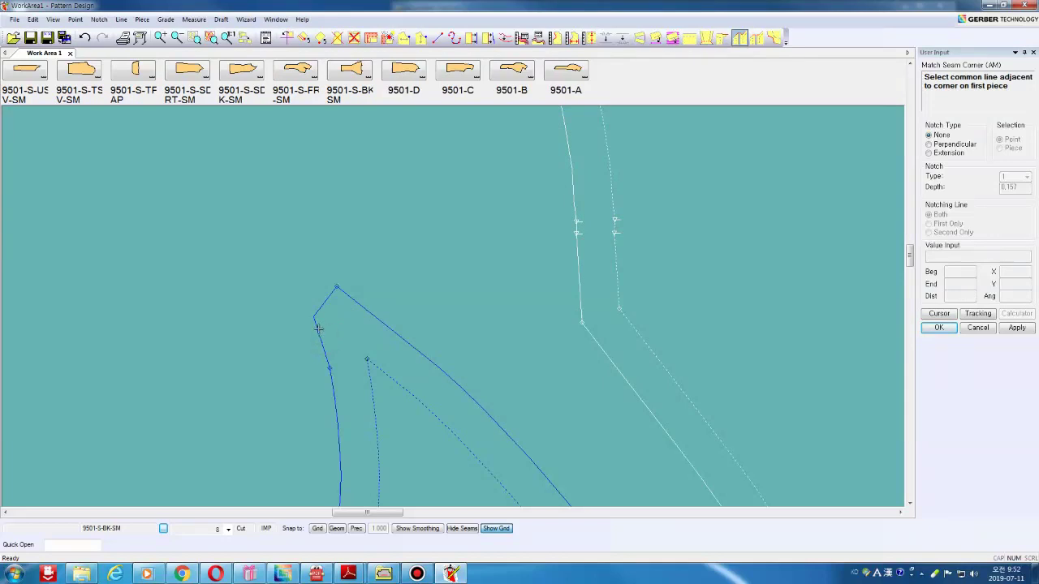
{"action": "left_click", "coordinate": [317, 320]}
{"action": "scroll", "coordinate": [345, 334], "scroll_direction": "down", "scroll_amount": 3}
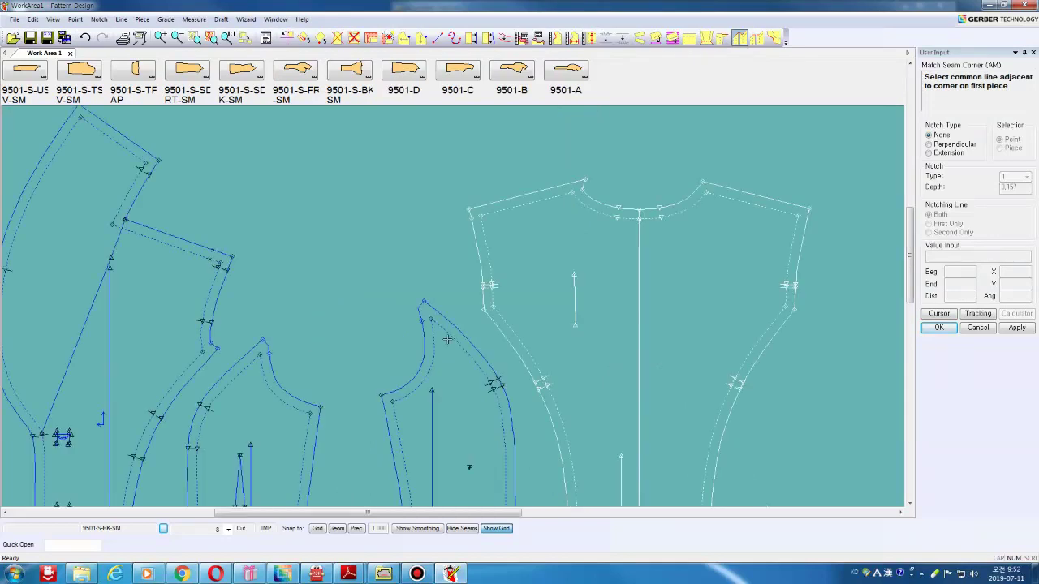
{"action": "left_click", "coordinate": [463, 350]}
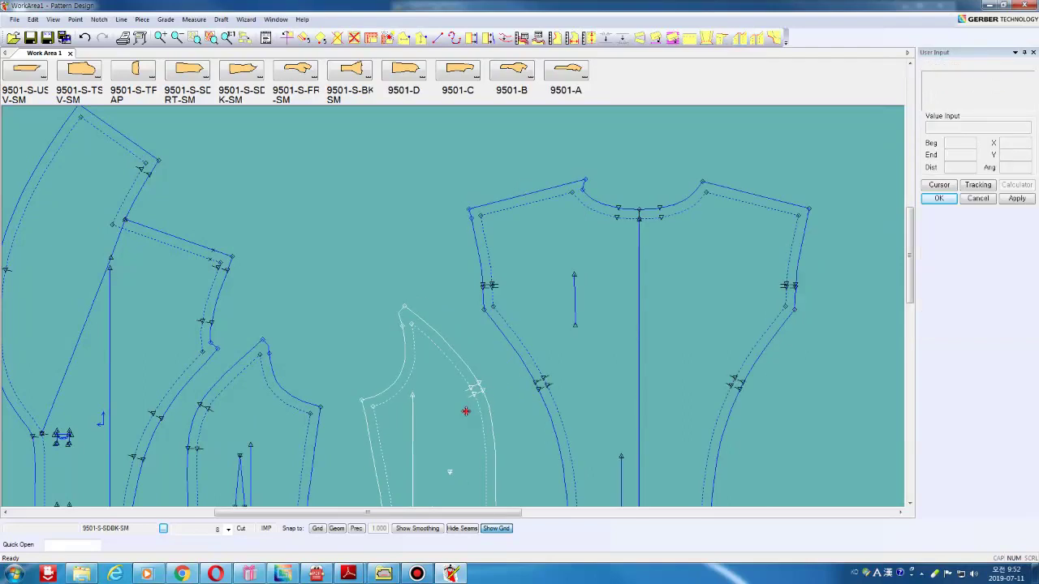
Match the side back's top corner and common line to the back piece's corner and line.
{"action": "left_click", "coordinate": [738, 38]}
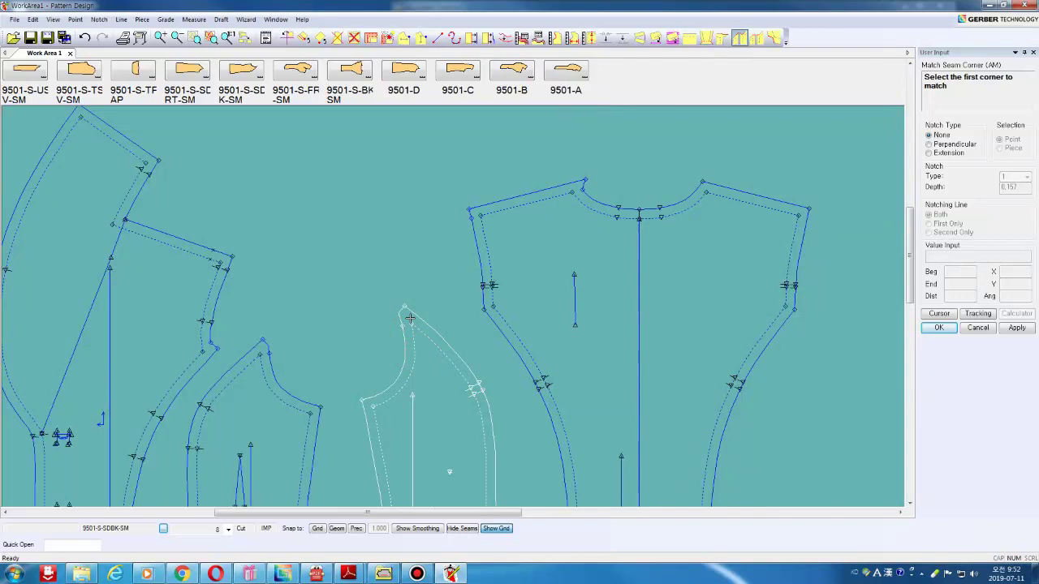
{"action": "left_click", "coordinate": [400, 317]}
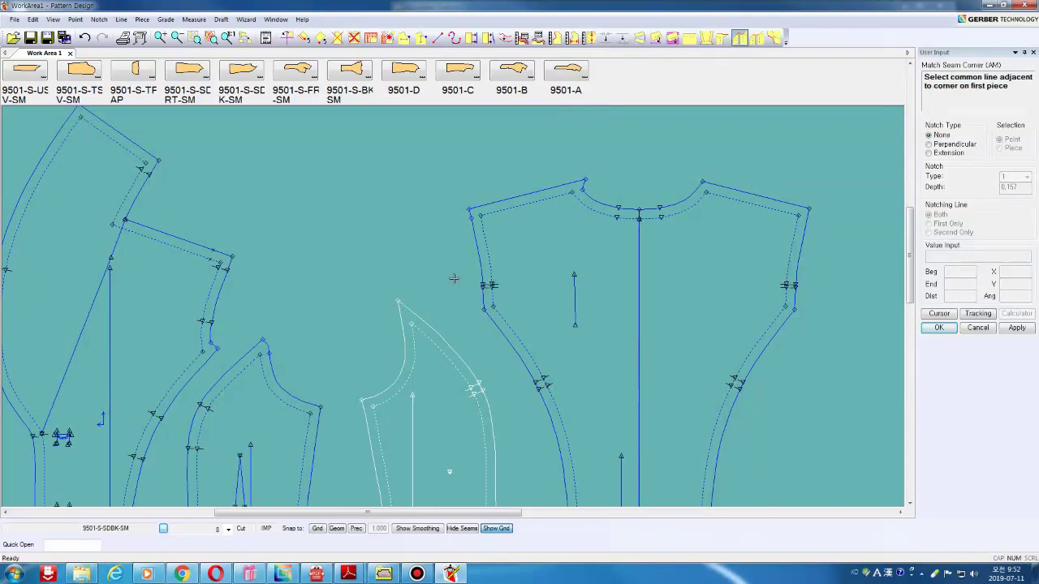
{"action": "left_click", "coordinate": [738, 38]}
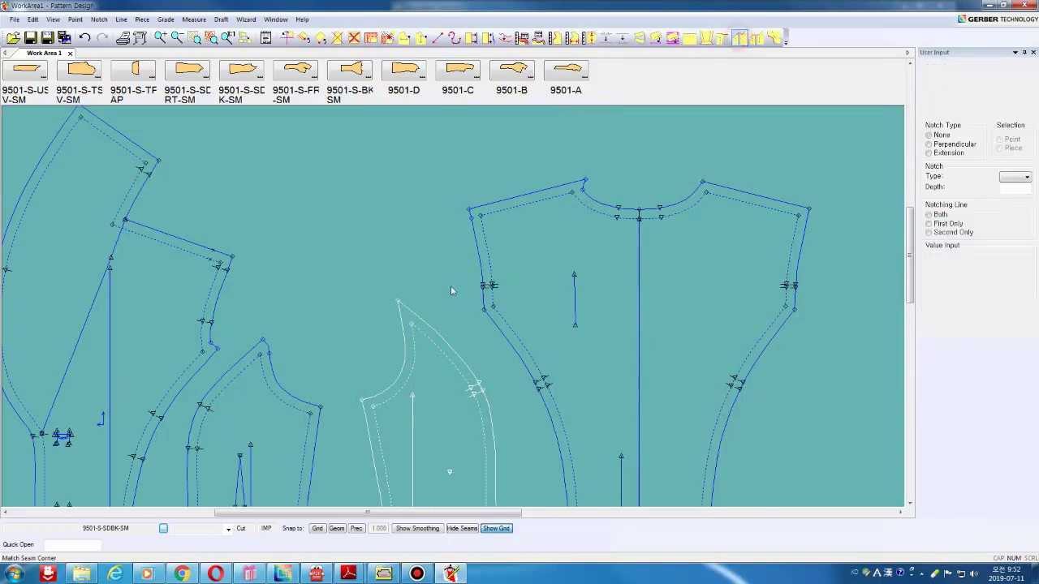
{"action": "left_click", "coordinate": [397, 303]}
{"action": "left_click", "coordinate": [414, 314]}
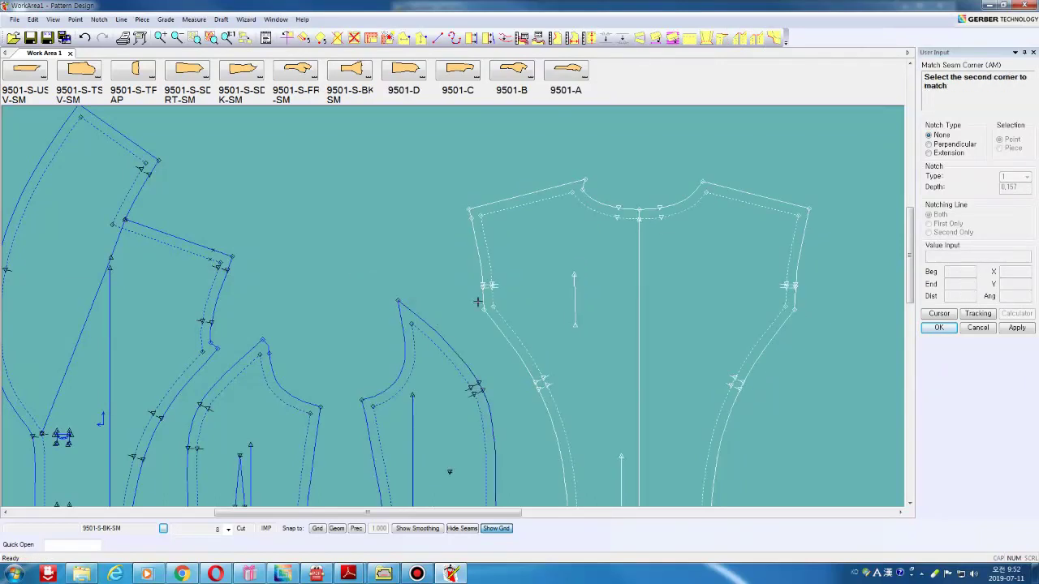
{"action": "left_click", "coordinate": [484, 306]}
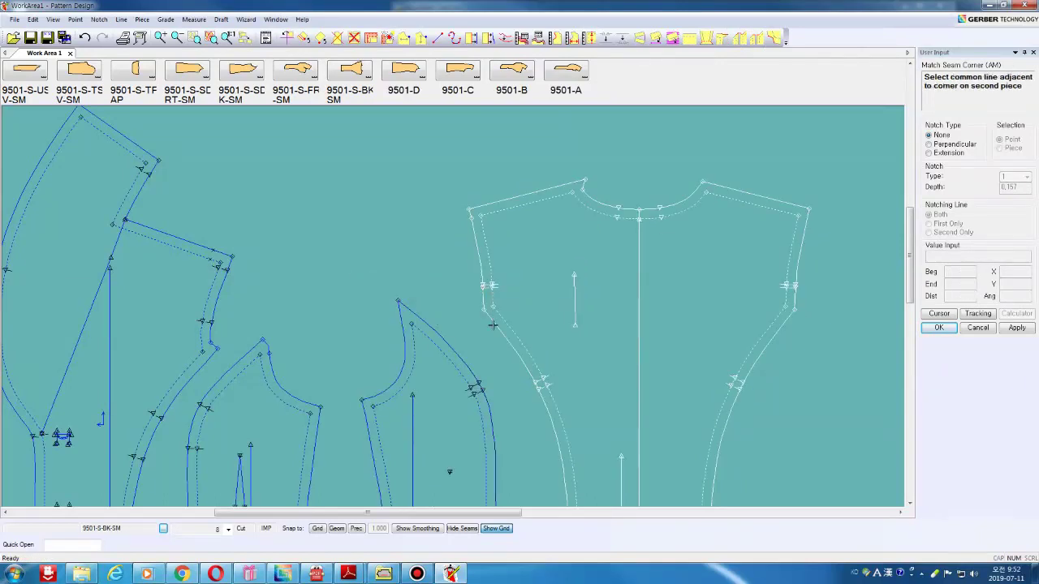
{"action": "left_click", "coordinate": [491, 320]}
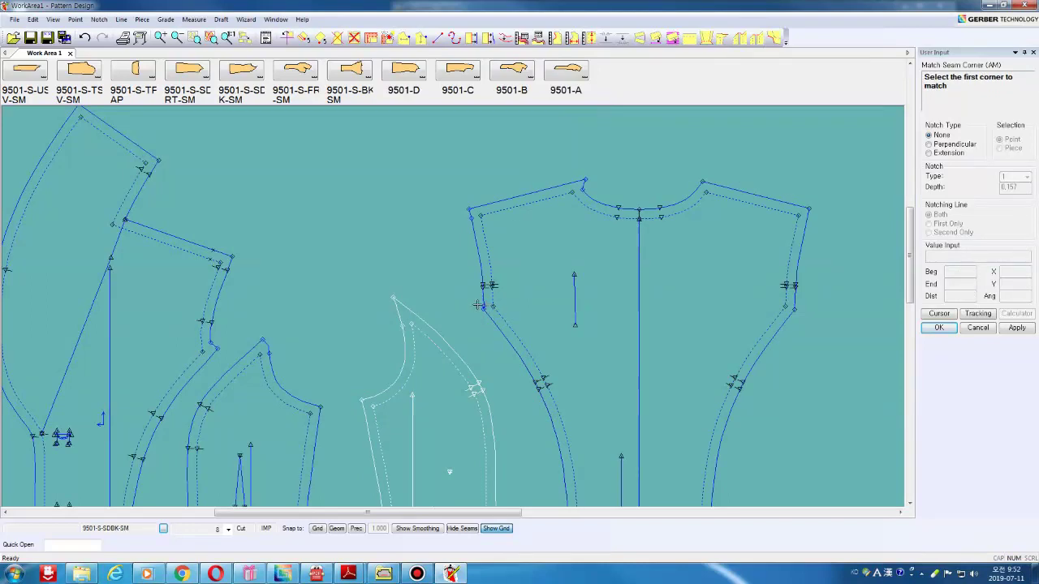
Start a nub extension on the back's underarm corner, then cancel it.
{"action": "left_click", "coordinate": [723, 38]}
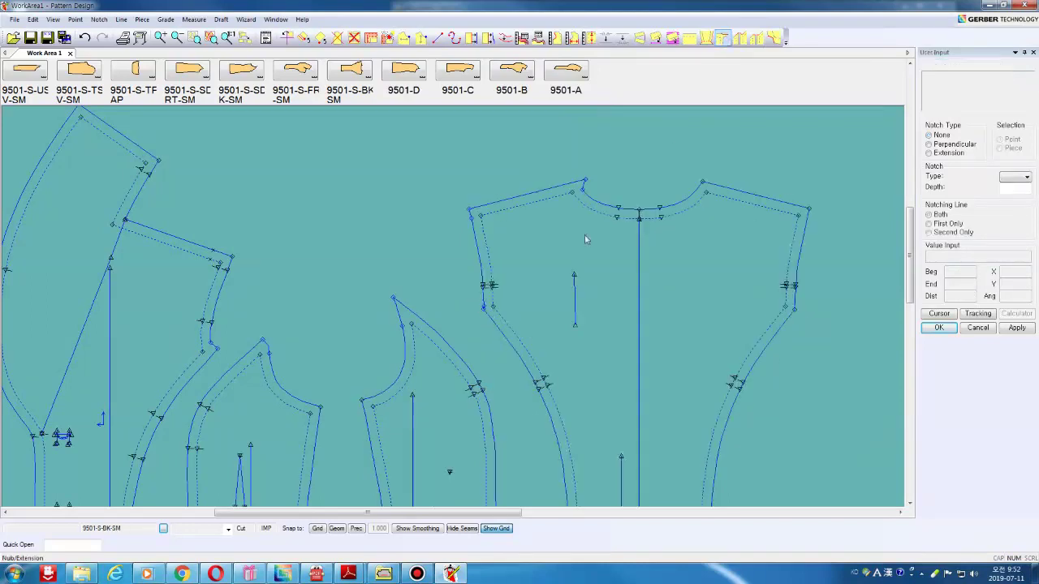
{"action": "left_click", "coordinate": [508, 299]}
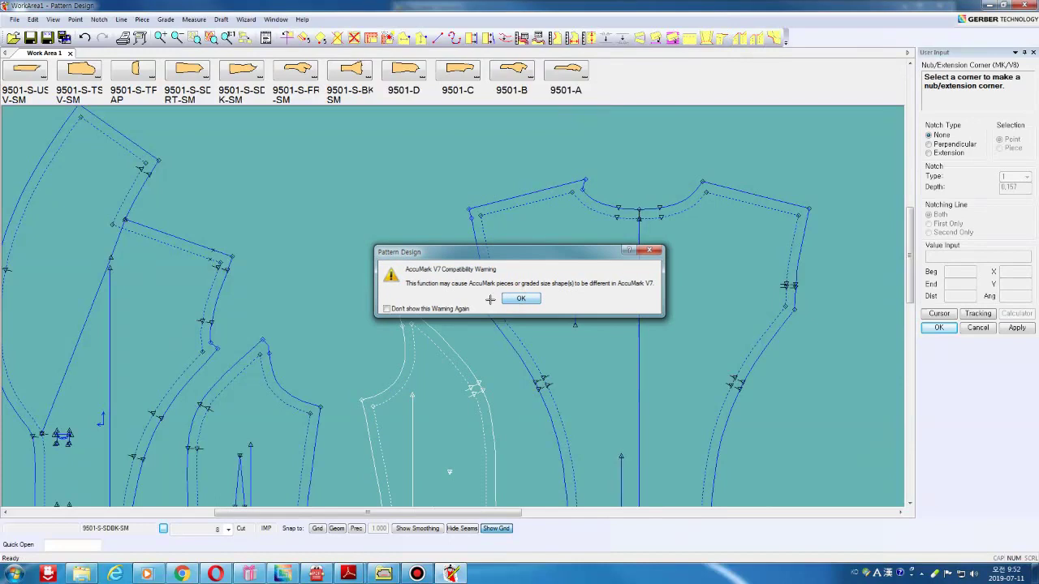
{"action": "left_click", "coordinate": [485, 304]}
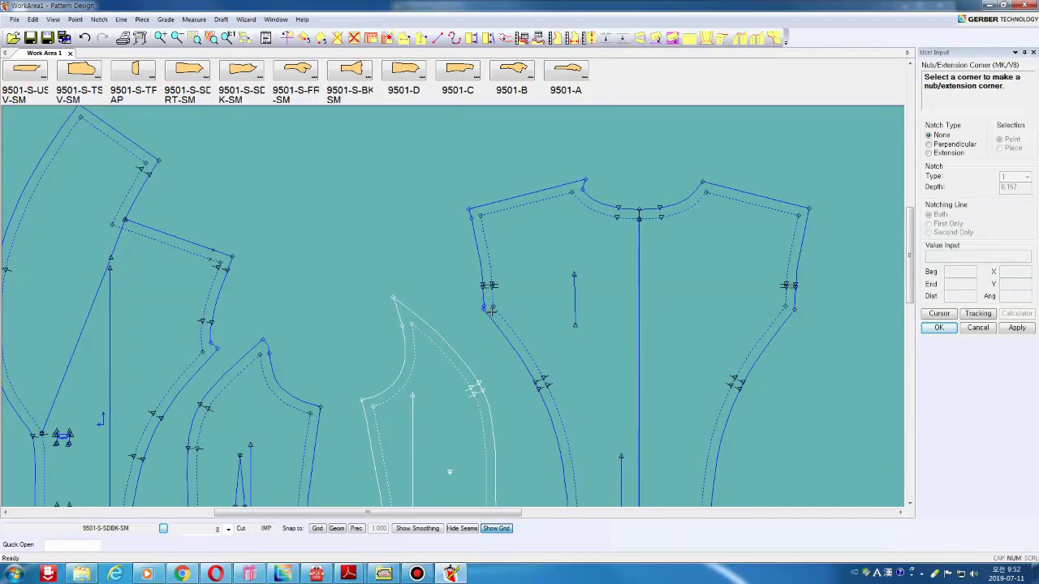
{"action": "right_click", "coordinate": [514, 311]}
{"action": "left_click", "coordinate": [519, 320]}
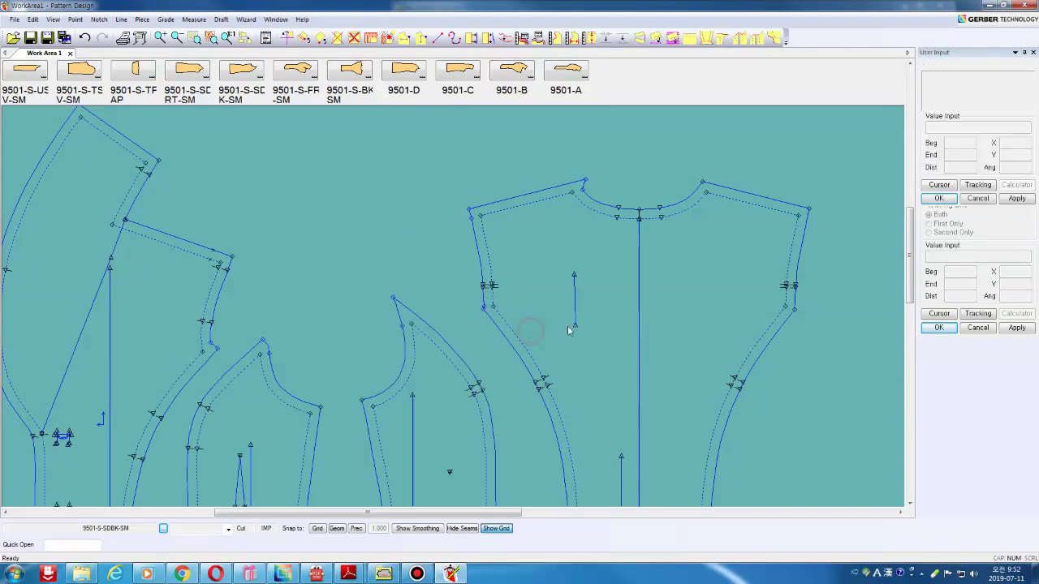
Add a nub extension to the back piece's right underarm corner along the side seam.
{"action": "left_click", "coordinate": [722, 38]}
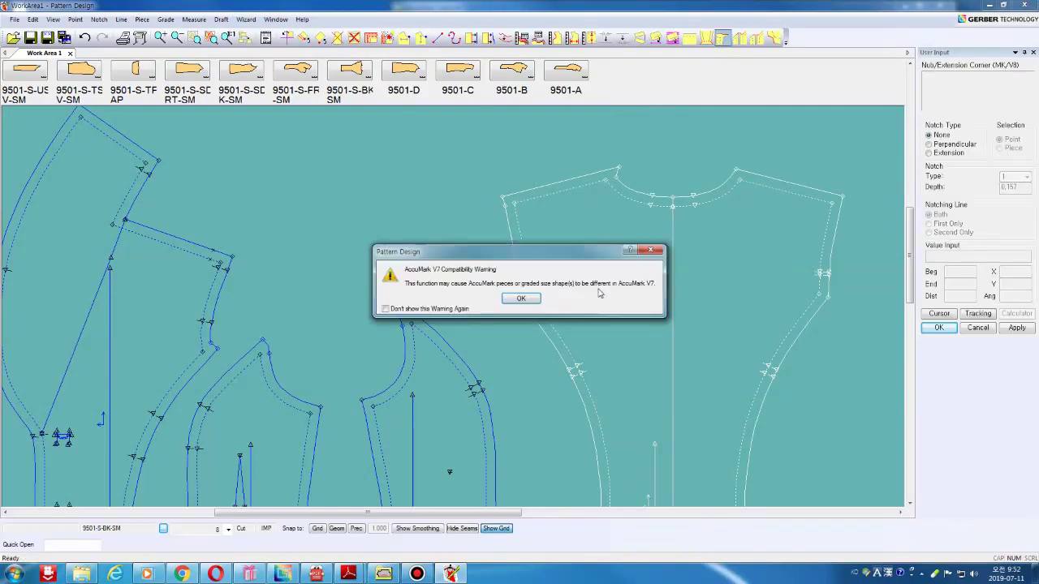
{"action": "key", "text": "Return"}
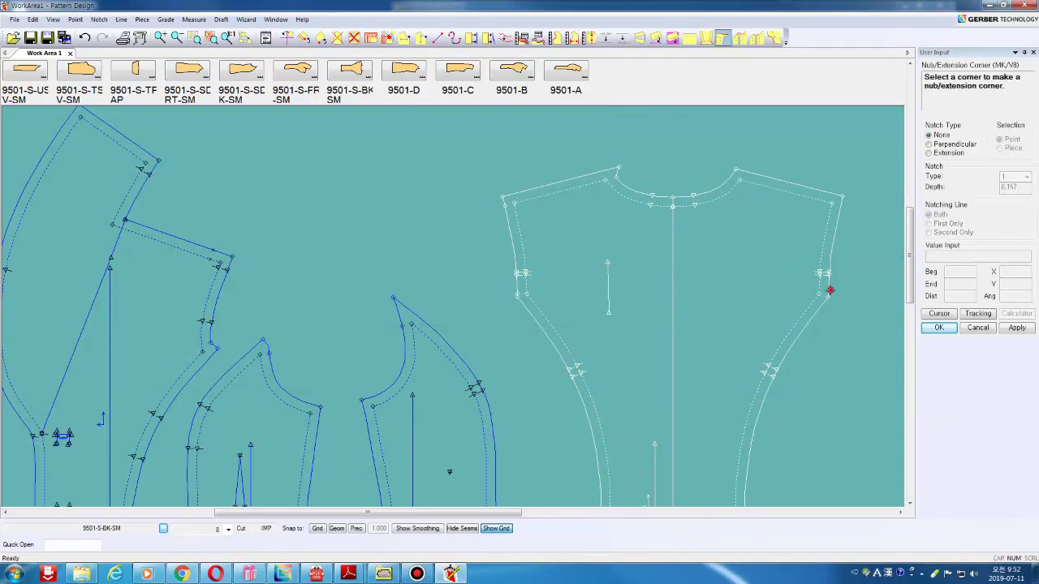
{"action": "left_click", "coordinate": [827, 293]}
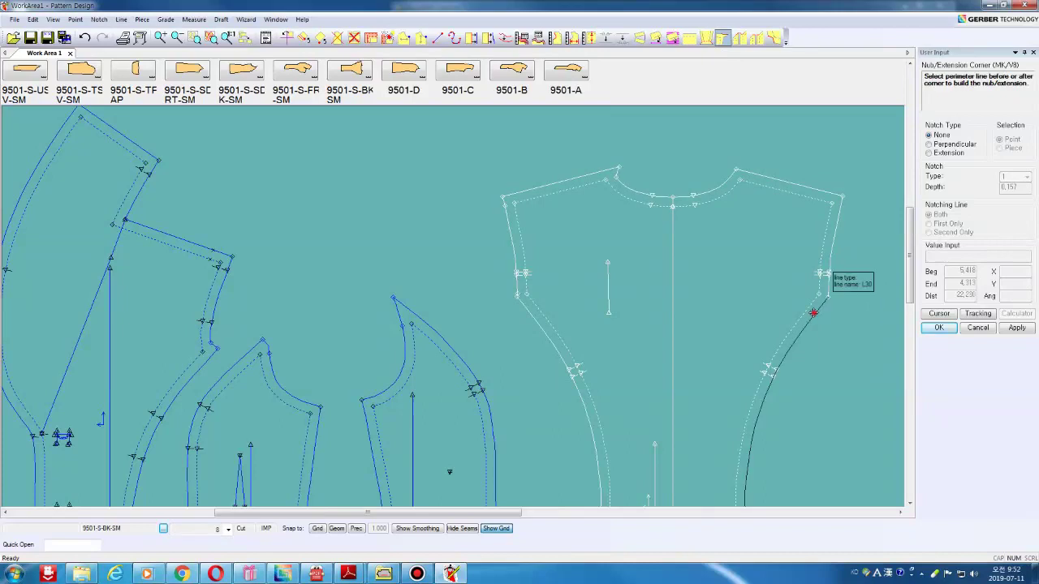
{"action": "left_click", "coordinate": [813, 312]}
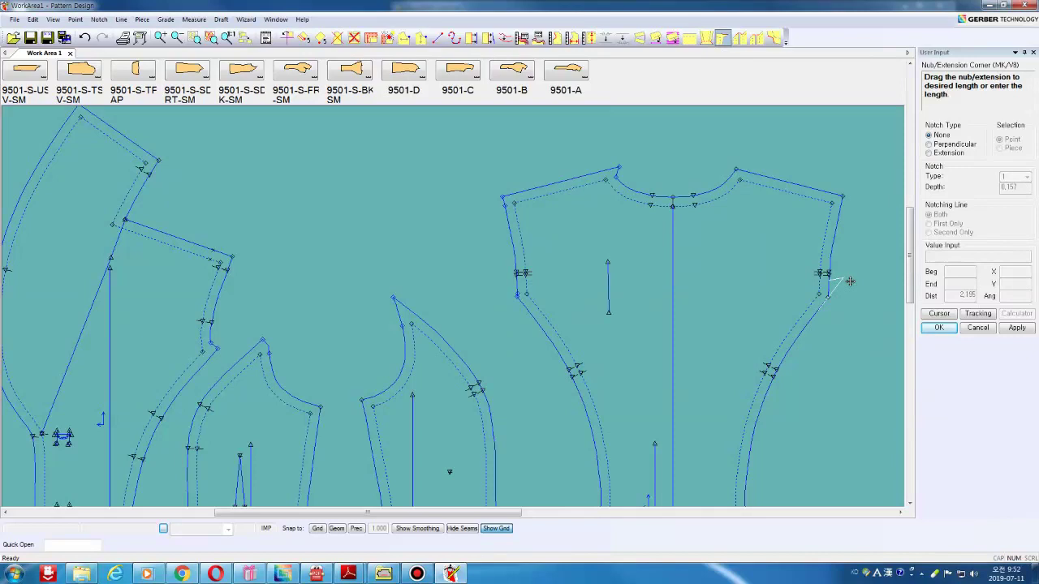
{"action": "left_click", "coordinate": [849, 281]}
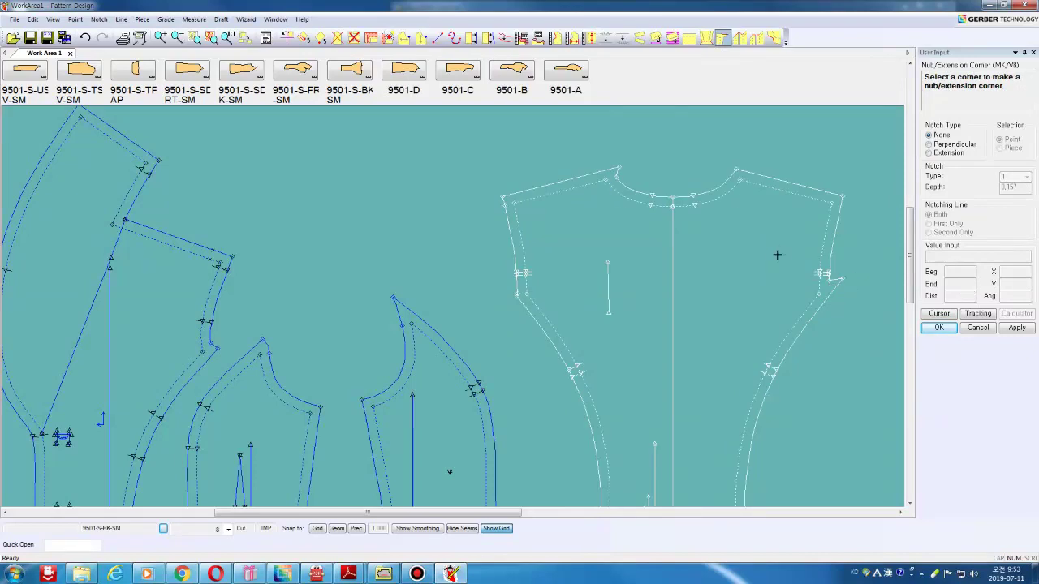
{"action": "right_click", "coordinate": [777, 258]}
{"action": "left_click", "coordinate": [777, 258]}
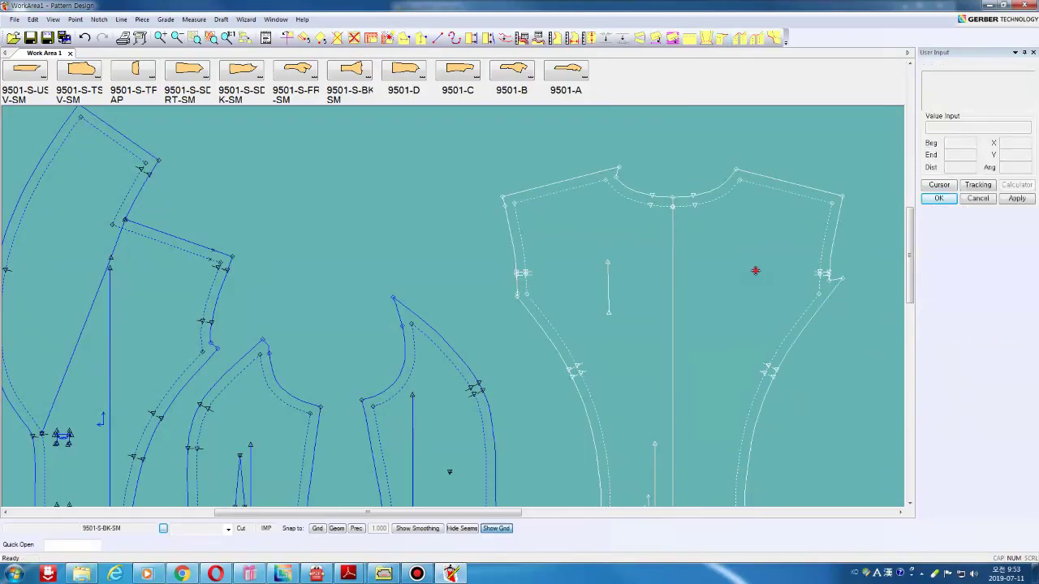
Try merging the back piece's left side lines, then clear the merge selection.
{"action": "left_click", "coordinate": [602, 43]}
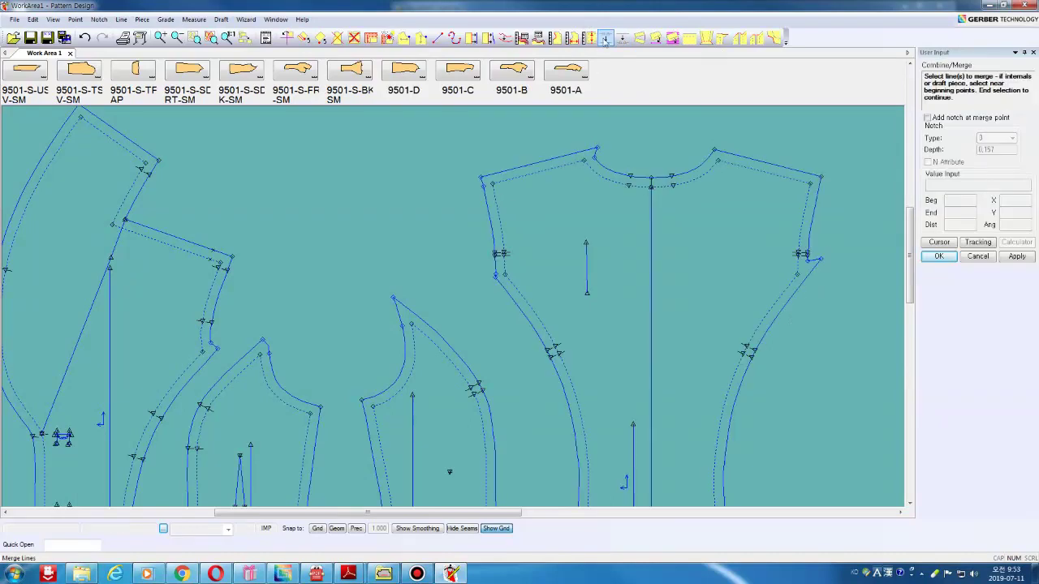
{"action": "left_click", "coordinate": [497, 264]}
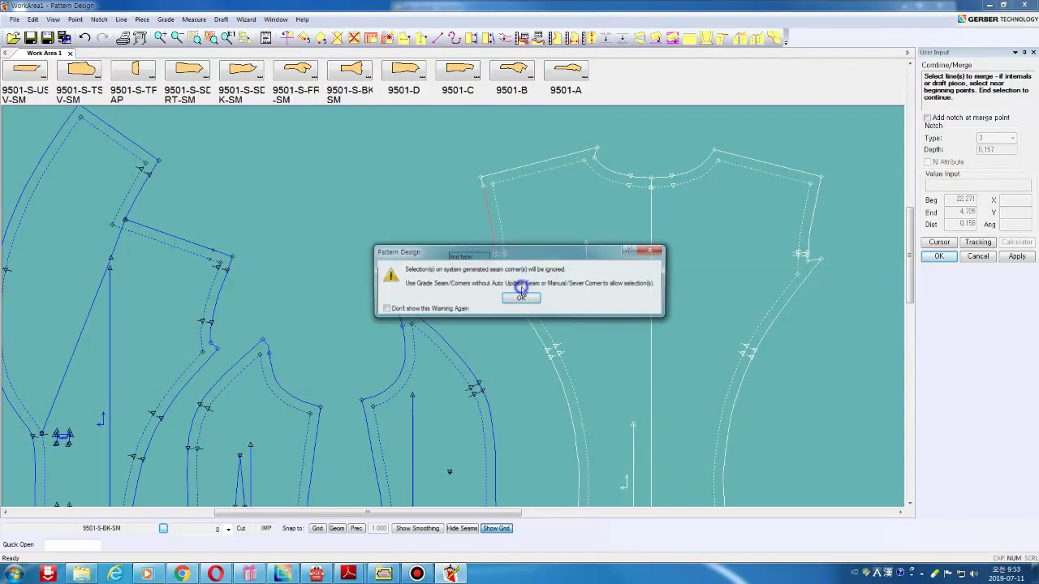
{"action": "left_click", "coordinate": [521, 297]}
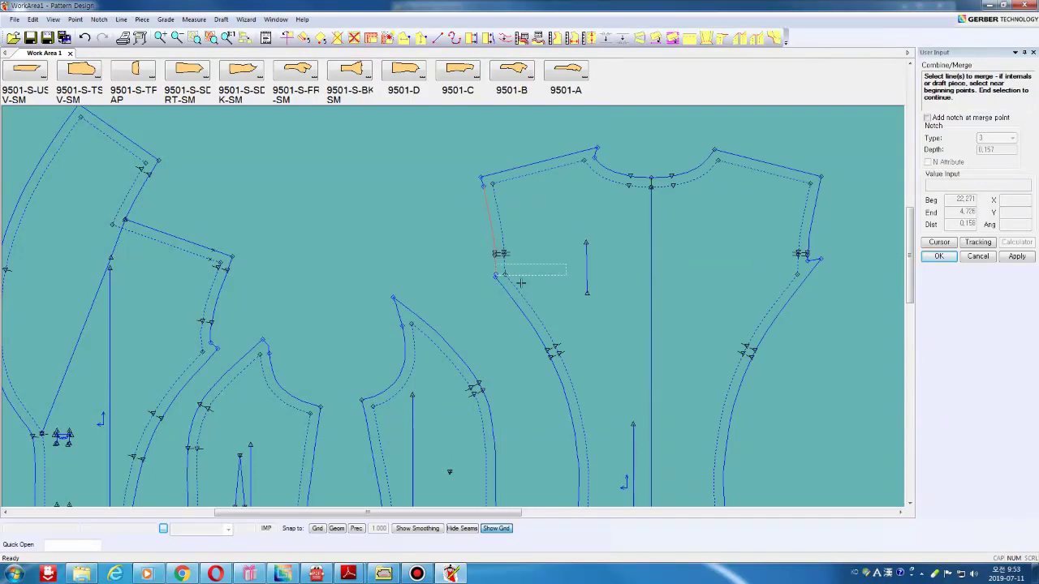
{"action": "left_click", "coordinate": [496, 273]}
{"action": "right_click", "coordinate": [512, 291]}
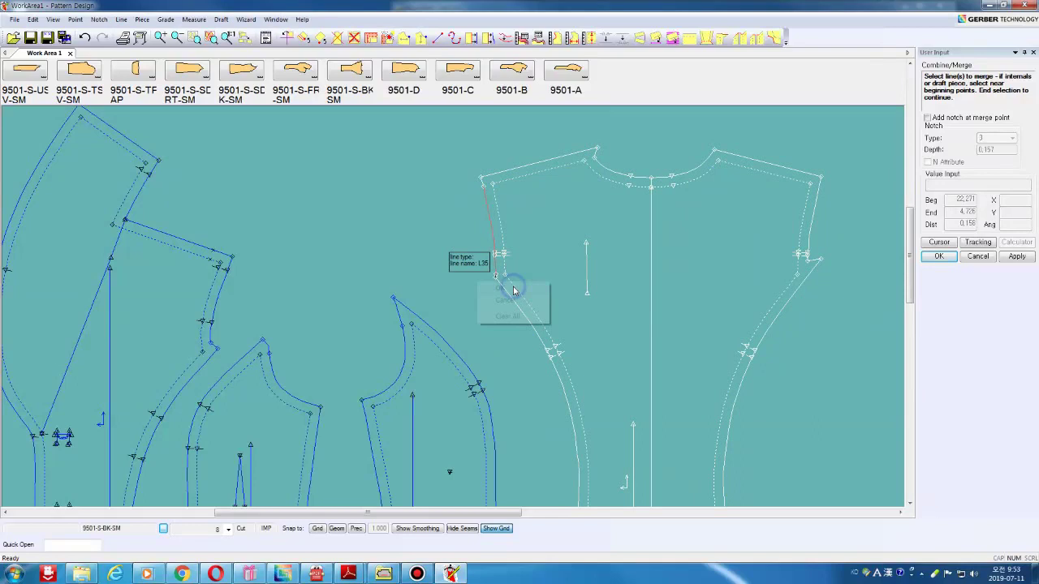
{"action": "left_click", "coordinate": [513, 288]}
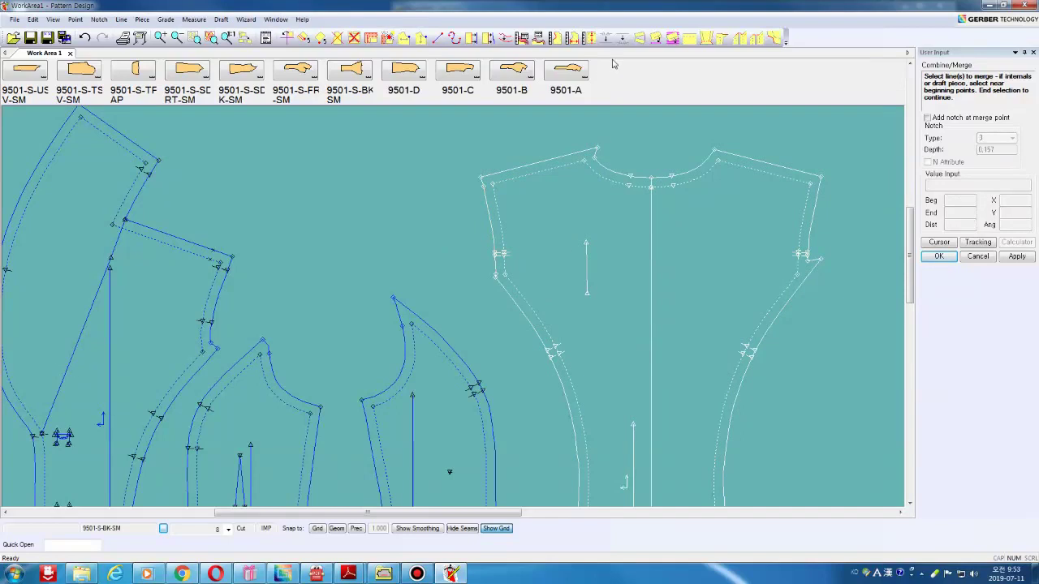
{"action": "left_click", "coordinate": [740, 39]}
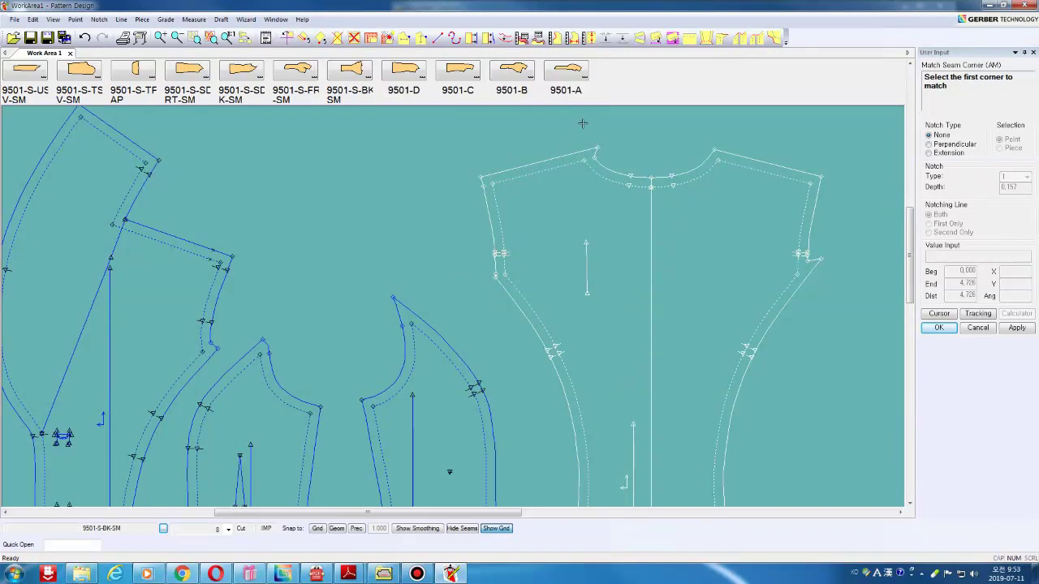
Merge the upper and lower lines at the back's left underarm corner, then undo it.
{"action": "left_click", "coordinate": [161, 38]}
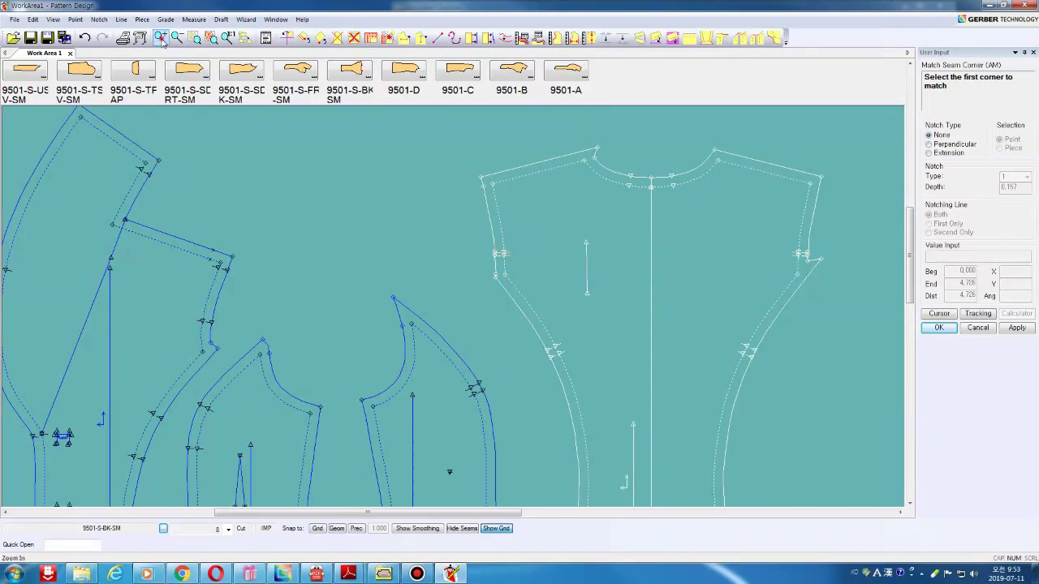
{"action": "left_click", "coordinate": [475, 260]}
{"action": "left_click", "coordinate": [519, 302]}
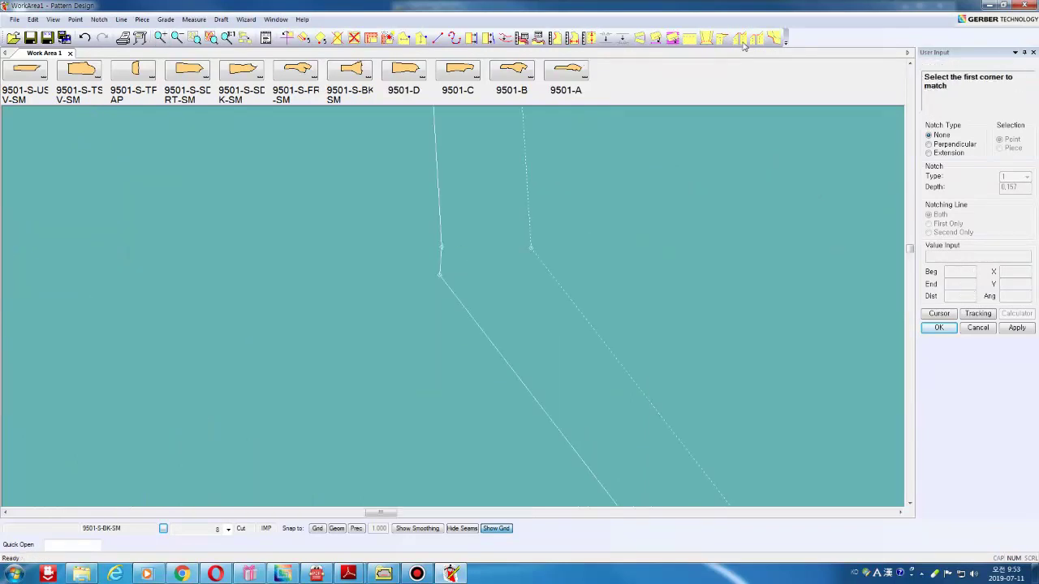
{"action": "left_click", "coordinate": [605, 38]}
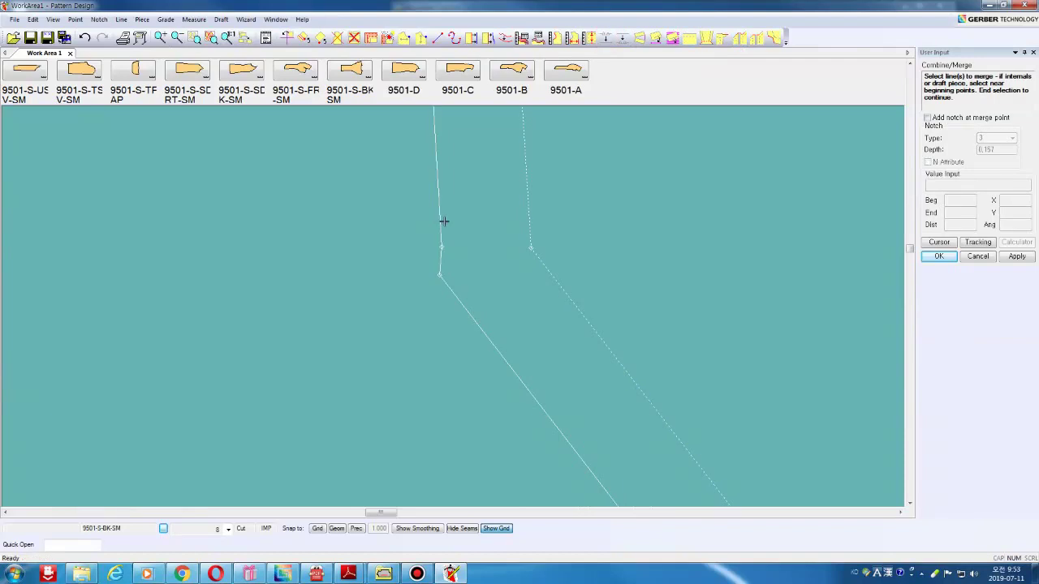
{"action": "left_click", "coordinate": [443, 220]}
{"action": "left_click", "coordinate": [443, 258]}
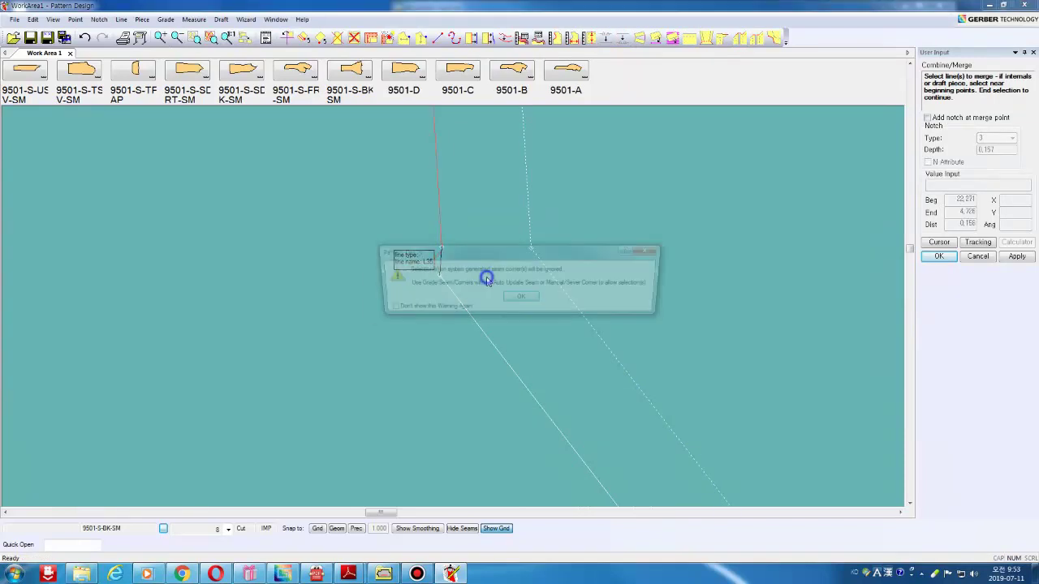
{"action": "left_click", "coordinate": [519, 297]}
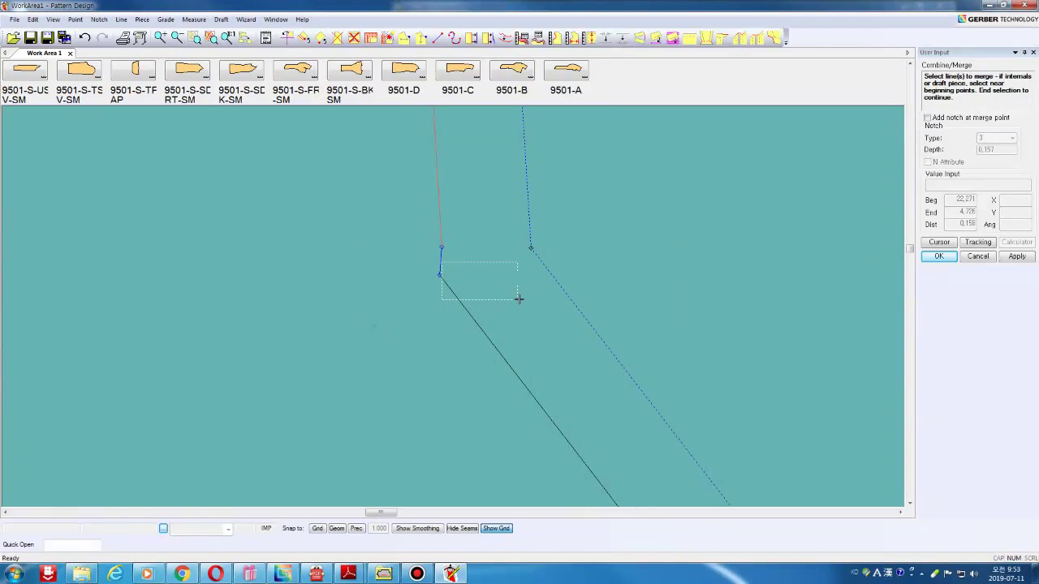
{"action": "left_click", "coordinate": [444, 255]}
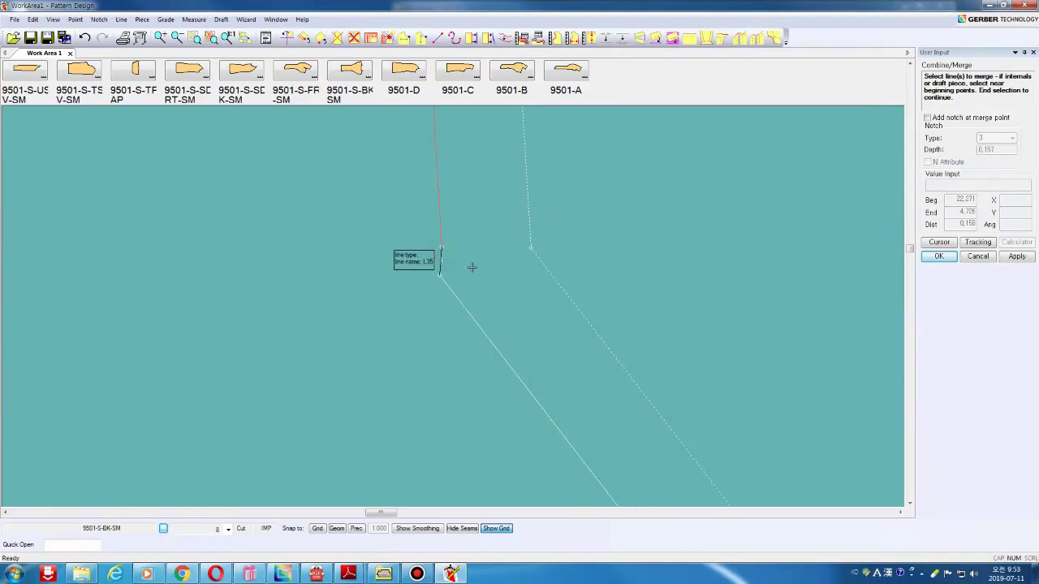
{"action": "right_click", "coordinate": [473, 267]}
{"action": "left_click", "coordinate": [463, 267]}
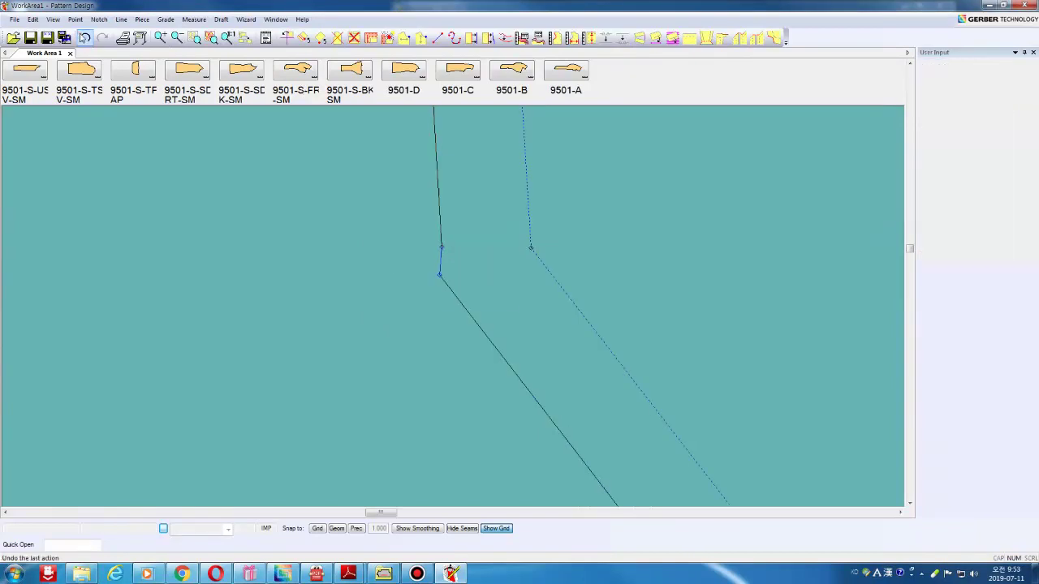
{"action": "left_click", "coordinate": [85, 37]}
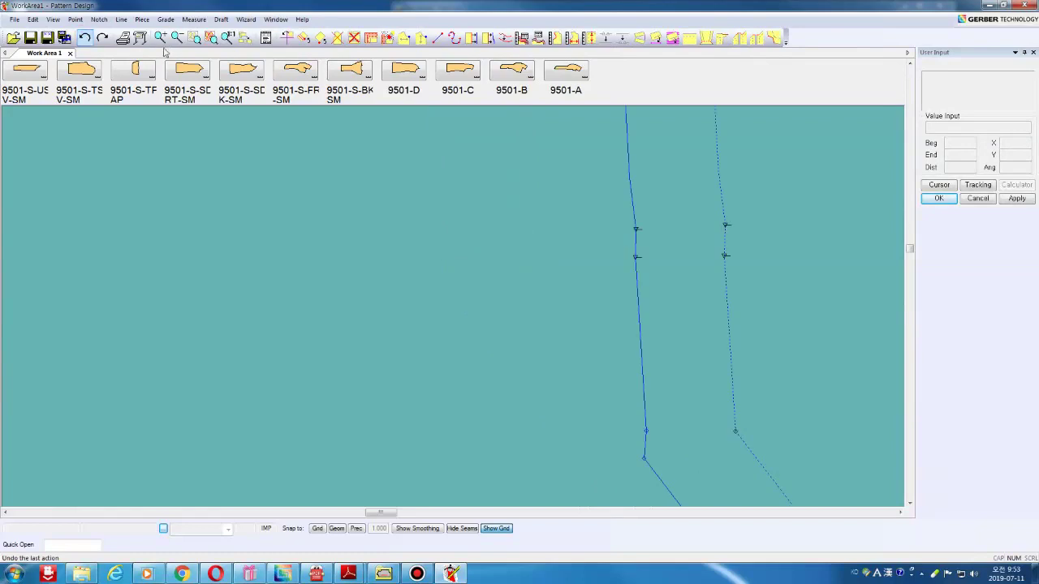
Move back piece 9501-S-BK-SM slightly up and right.
{"action": "left_click", "coordinate": [177, 39]}
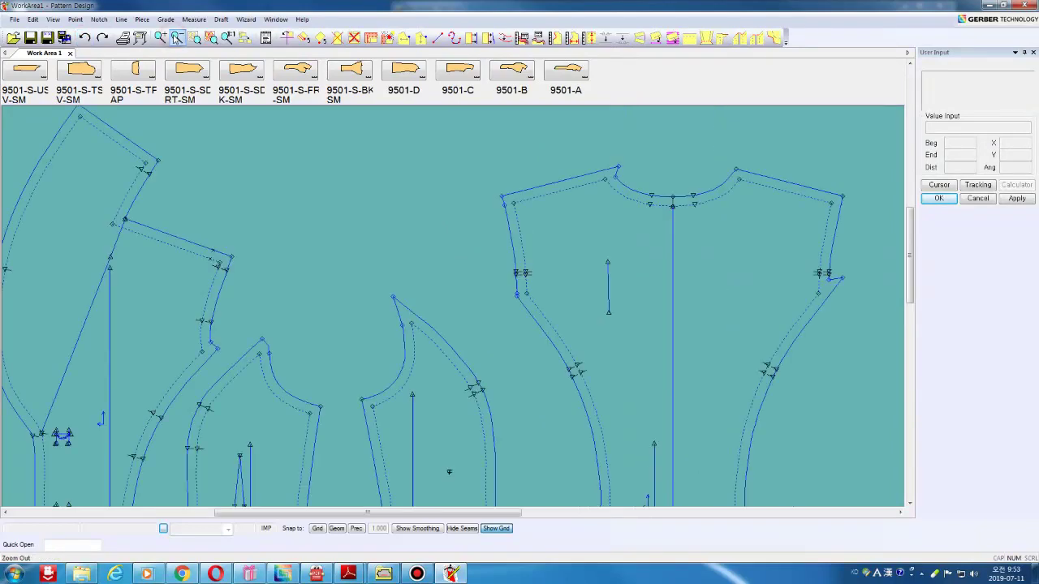
{"action": "left_click", "coordinate": [177, 39]}
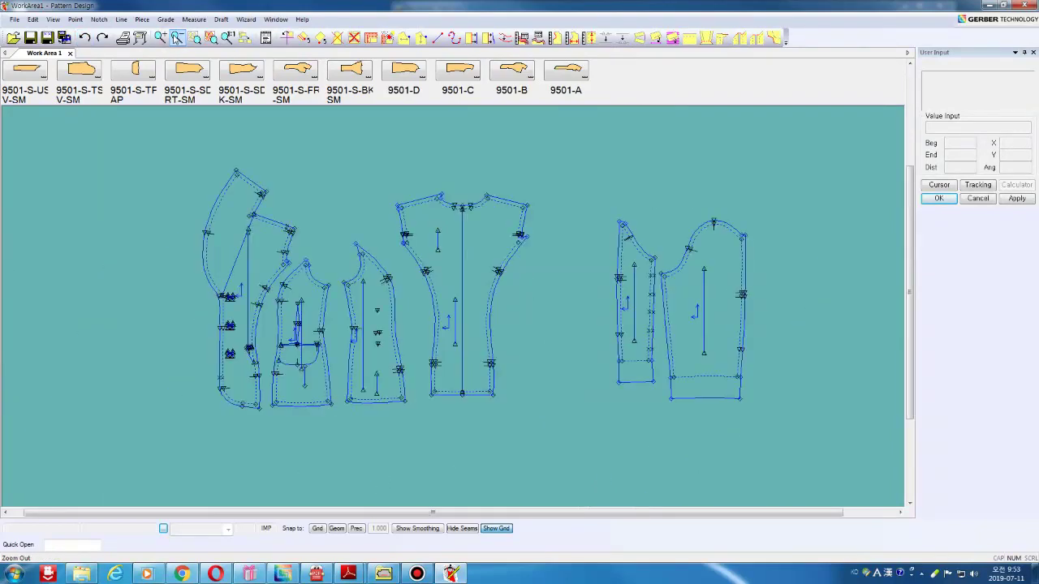
{"action": "left_click", "coordinate": [466, 161]}
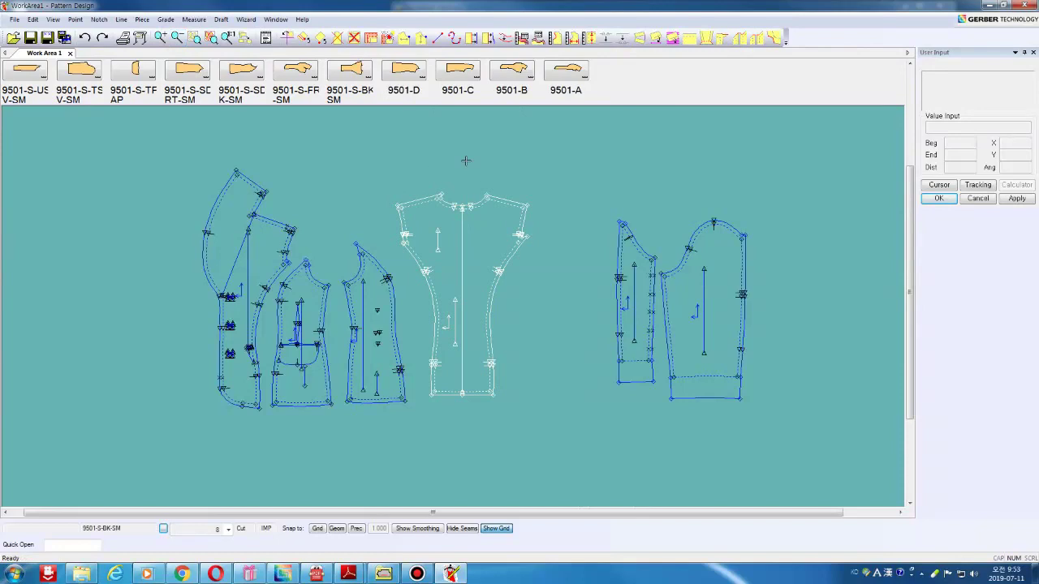
{"action": "right_click", "coordinate": [506, 151]}
{"action": "left_click", "coordinate": [475, 281]}
{"action": "left_click_drag", "start_coordinate": [475, 282], "coordinate": [513, 272]}
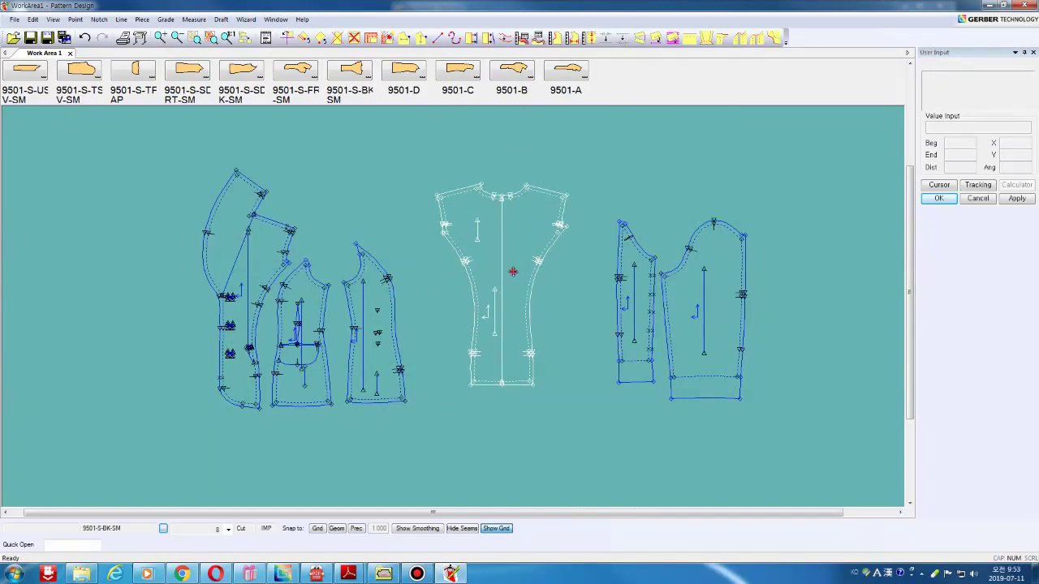
{"action": "left_click", "coordinate": [513, 271]}
Create a half-back facing 9501-S-BK-SM1 from the back centre line, placed below the back.
{"action": "left_click", "coordinate": [143, 20]}
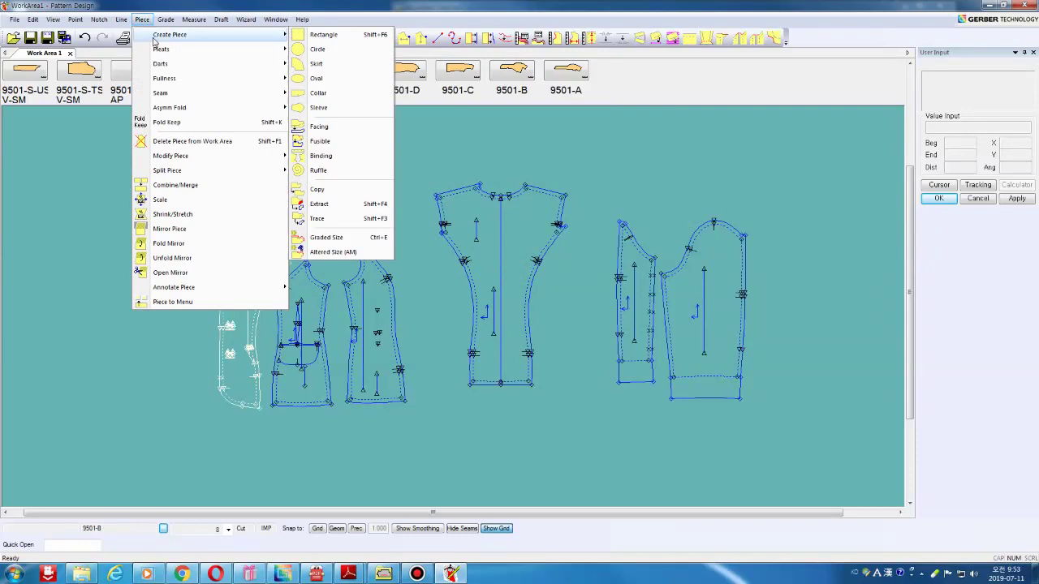
{"action": "mouse_move", "coordinate": [169, 34]}
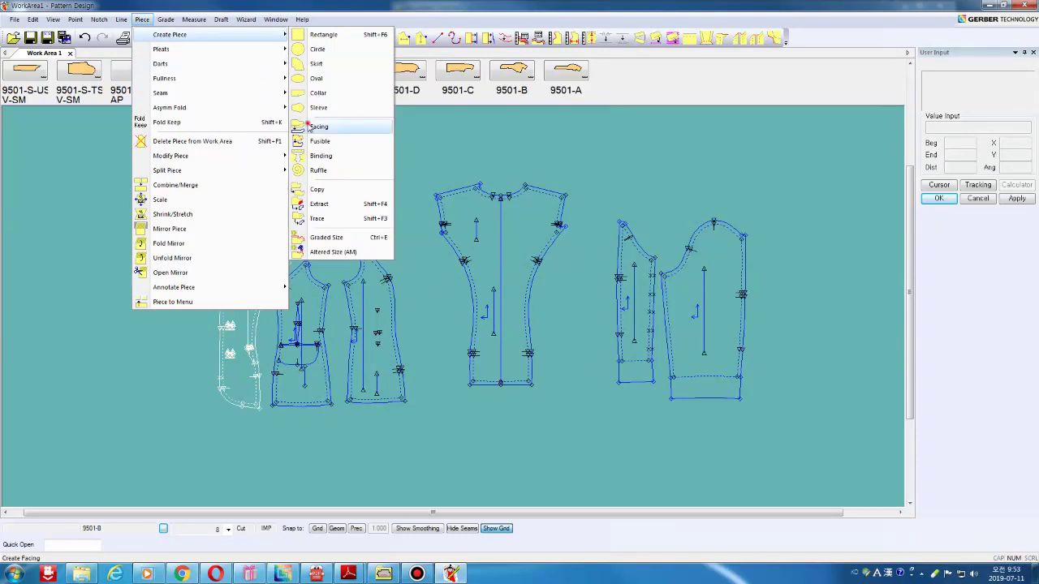
{"action": "left_click", "coordinate": [317, 126]}
{"action": "left_click", "coordinate": [503, 259]}
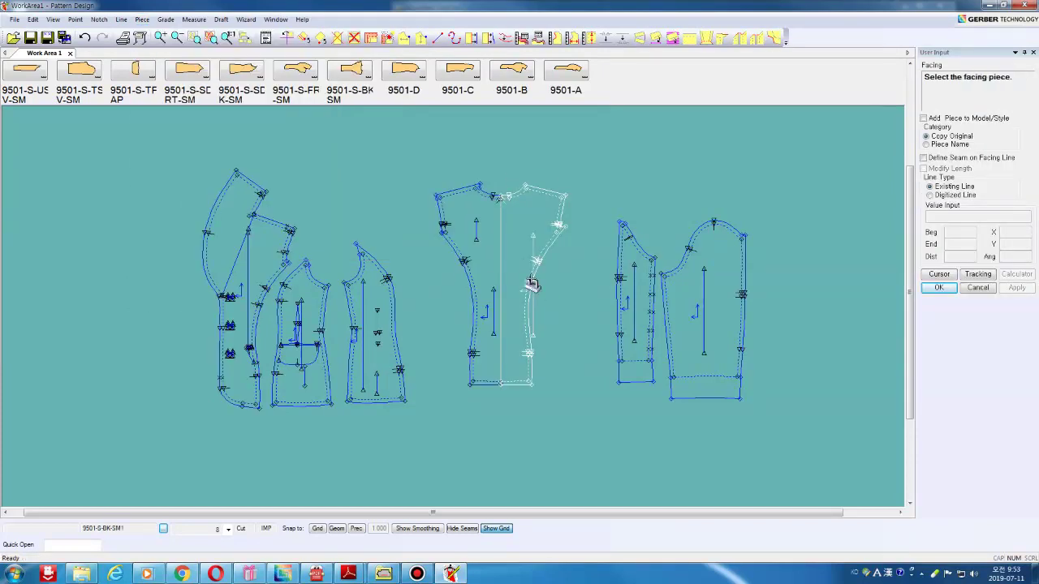
{"action": "left_click", "coordinate": [530, 285]}
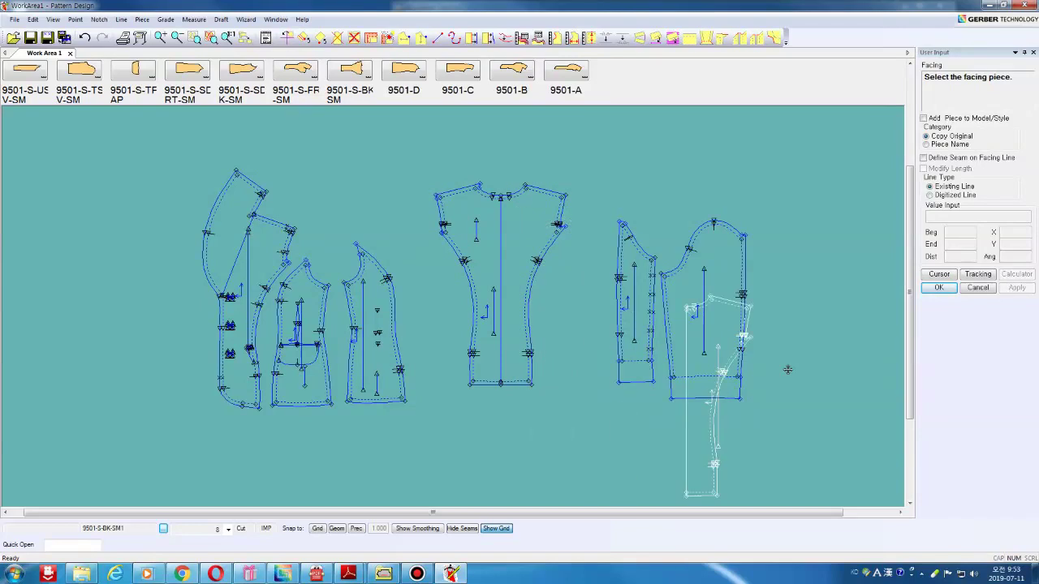
{"action": "left_click", "coordinate": [577, 303]}
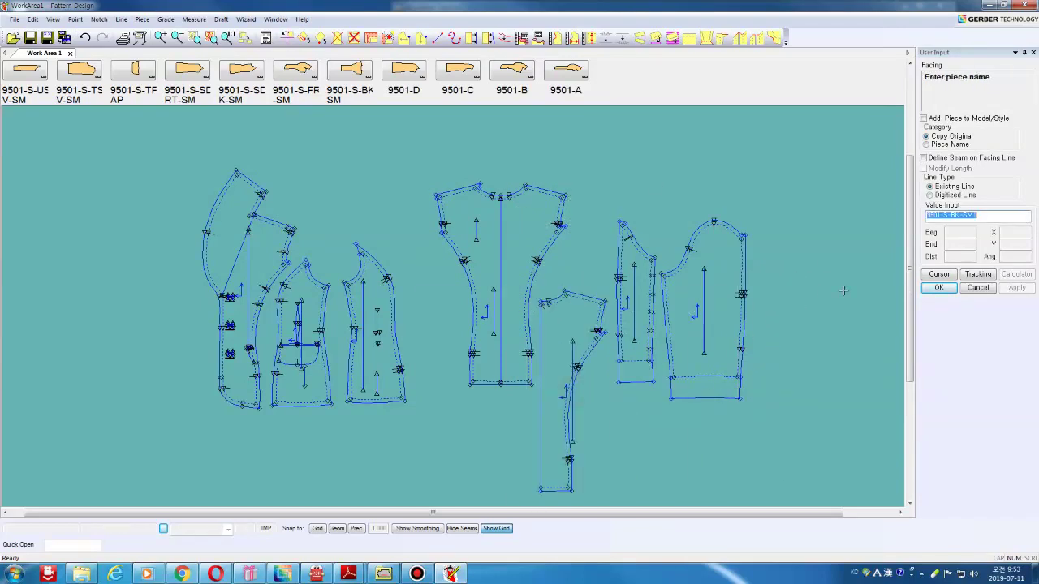
{"action": "left_click", "coordinate": [938, 288]}
{"action": "right_click", "coordinate": [656, 160]}
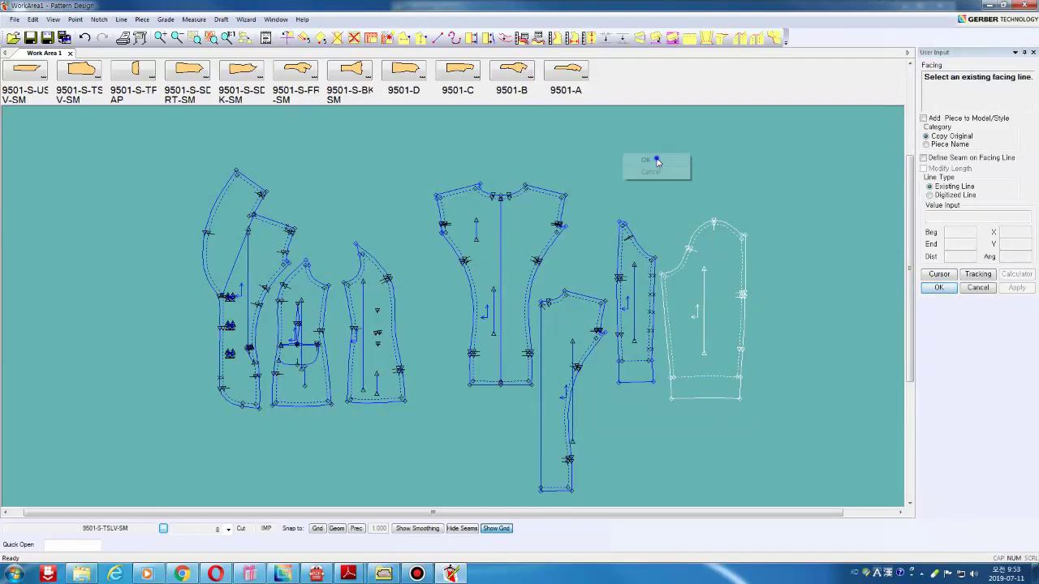
{"action": "left_click", "coordinate": [657, 161]}
{"action": "left_click", "coordinate": [337, 38]}
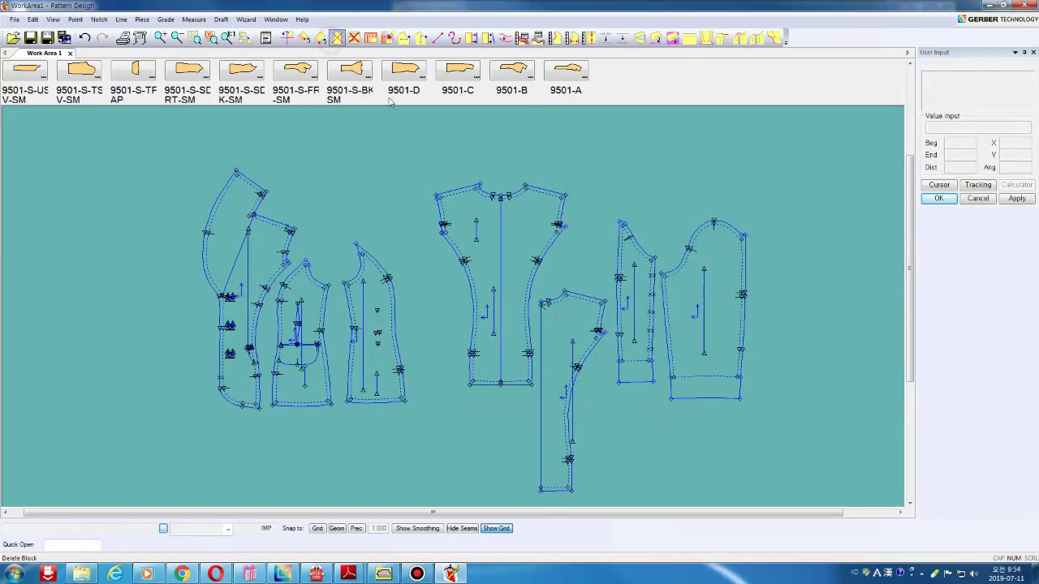
Delete the original back piece and move the half-back copy up to the centre.
{"action": "left_click", "coordinate": [496, 213]}
{"action": "right_click", "coordinate": [577, 175]}
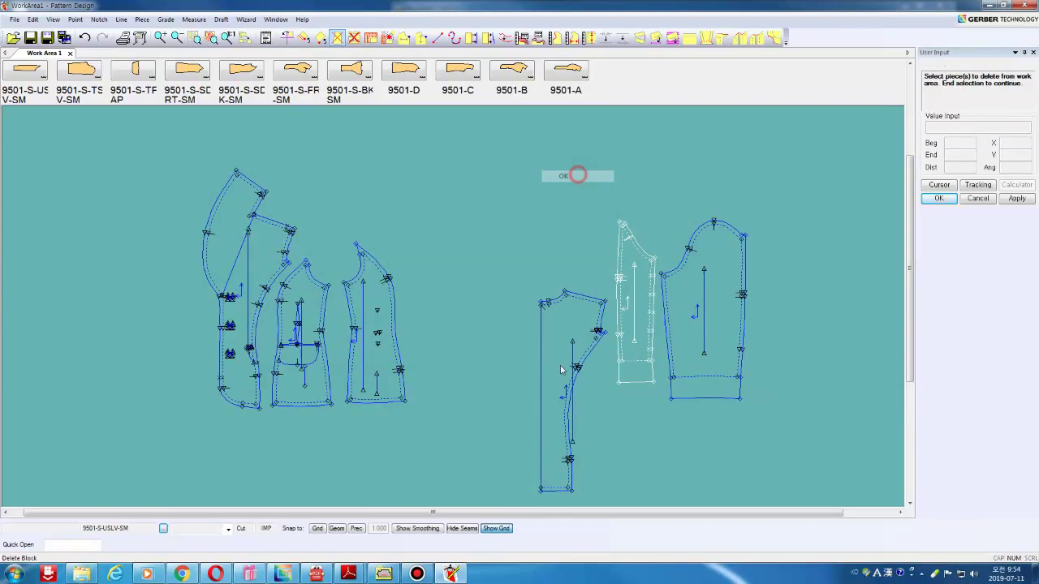
{"action": "left_click", "coordinate": [563, 175]}
{"action": "left_click_drag", "start_coordinate": [521, 288], "coordinate": [484, 208]}
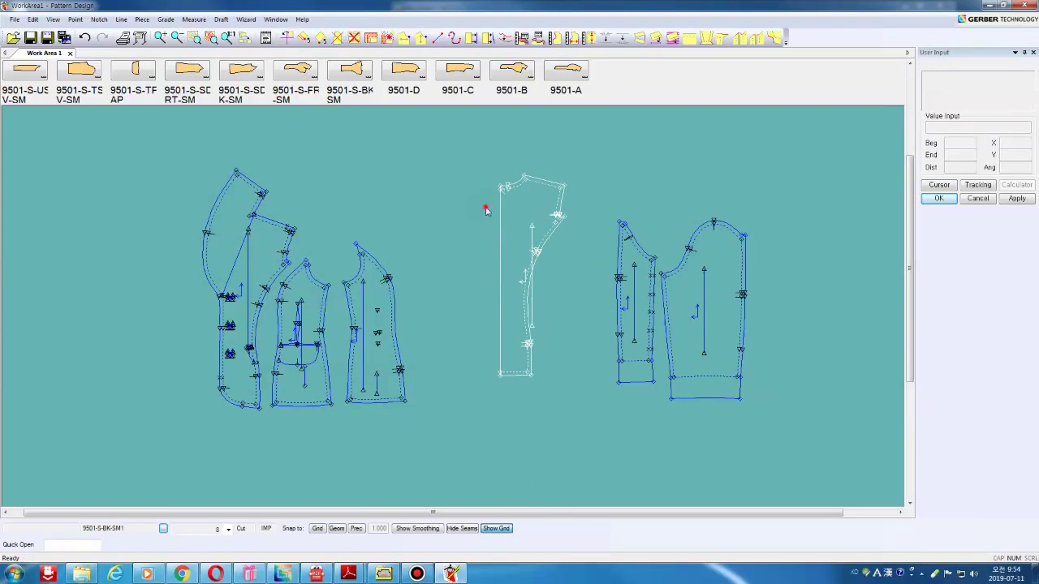
Mirror the half back across its centre edge with Piece > Mirror Piece.
{"action": "left_click", "coordinate": [142, 19]}
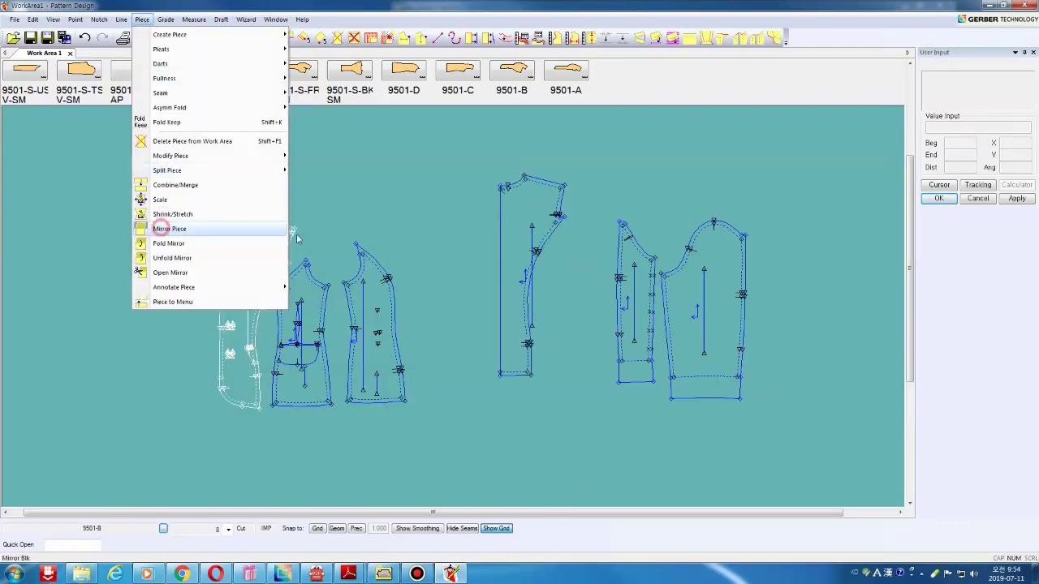
{"action": "left_click", "coordinate": [169, 229]}
{"action": "left_click", "coordinate": [500, 259]}
{"action": "right_click", "coordinate": [498, 268]}
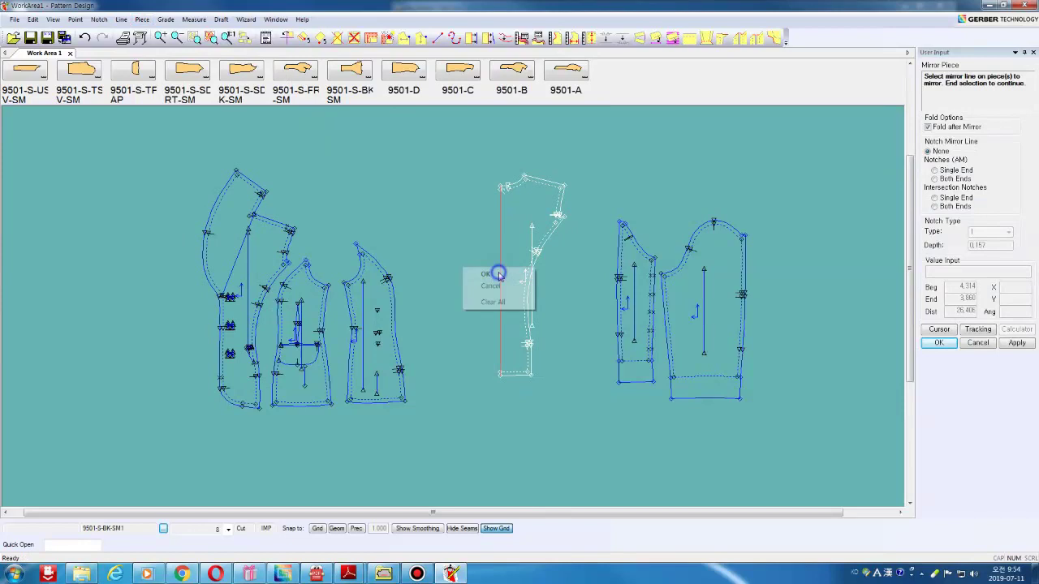
{"action": "left_click", "coordinate": [497, 274]}
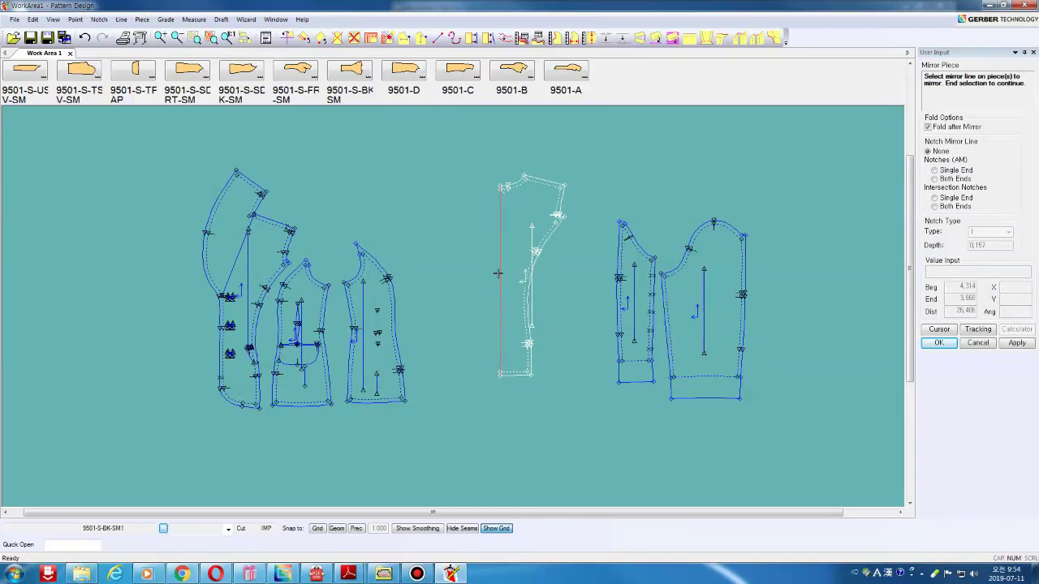
Unfold the mirrored half back into a full symmetric back piece.
{"action": "left_click", "coordinate": [142, 19]}
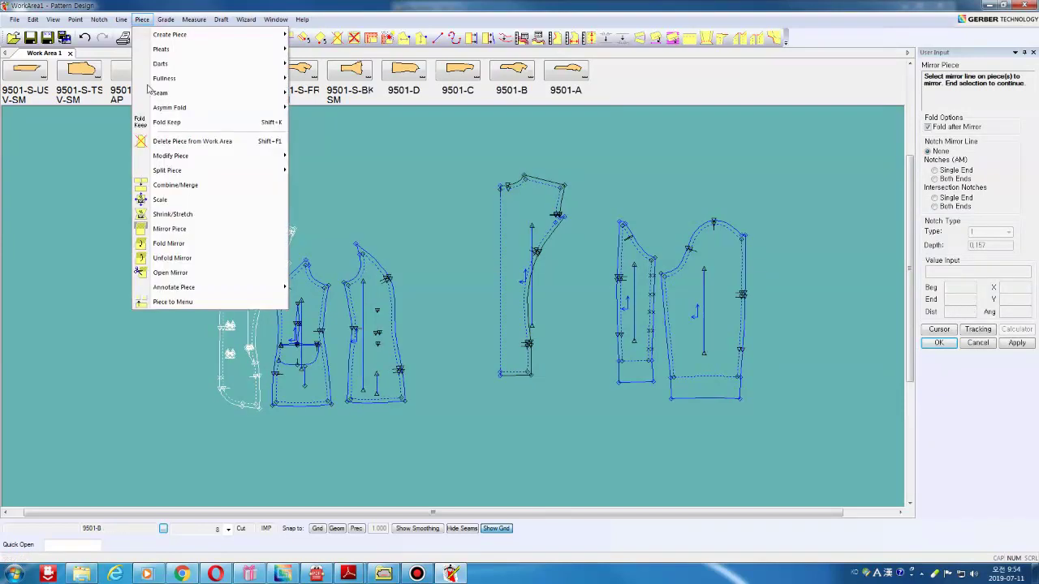
{"action": "left_click", "coordinate": [165, 258]}
{"action": "left_click", "coordinate": [514, 261]}
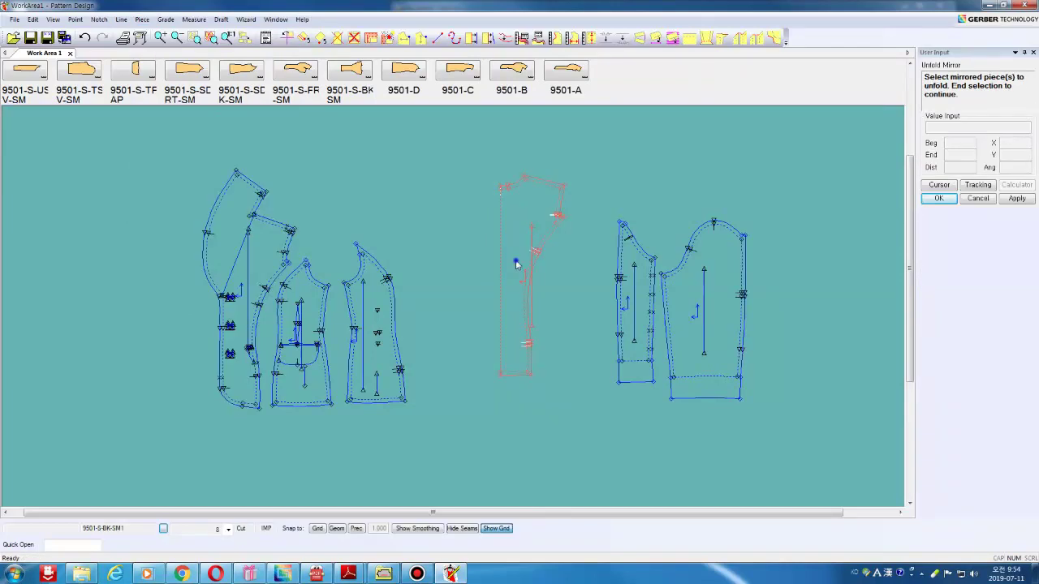
{"action": "right_click", "coordinate": [514, 262]}
{"action": "left_click", "coordinate": [515, 260]}
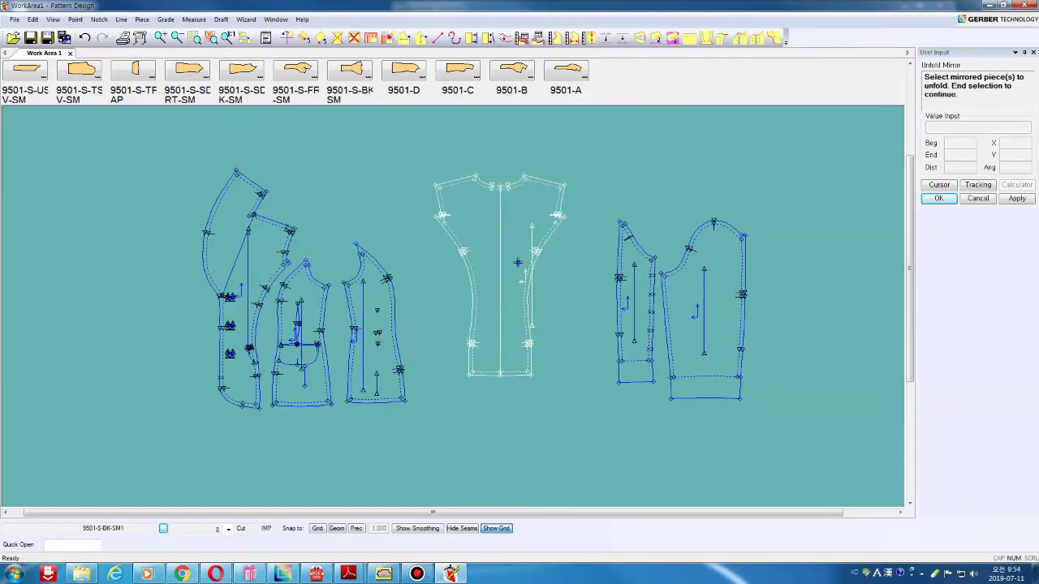
{"action": "right_click", "coordinate": [517, 262]}
{"action": "left_click", "coordinate": [517, 262]}
Move side back piece 9501-S-SDBK-SM next to the full back.
{"action": "left_click", "coordinate": [369, 345]}
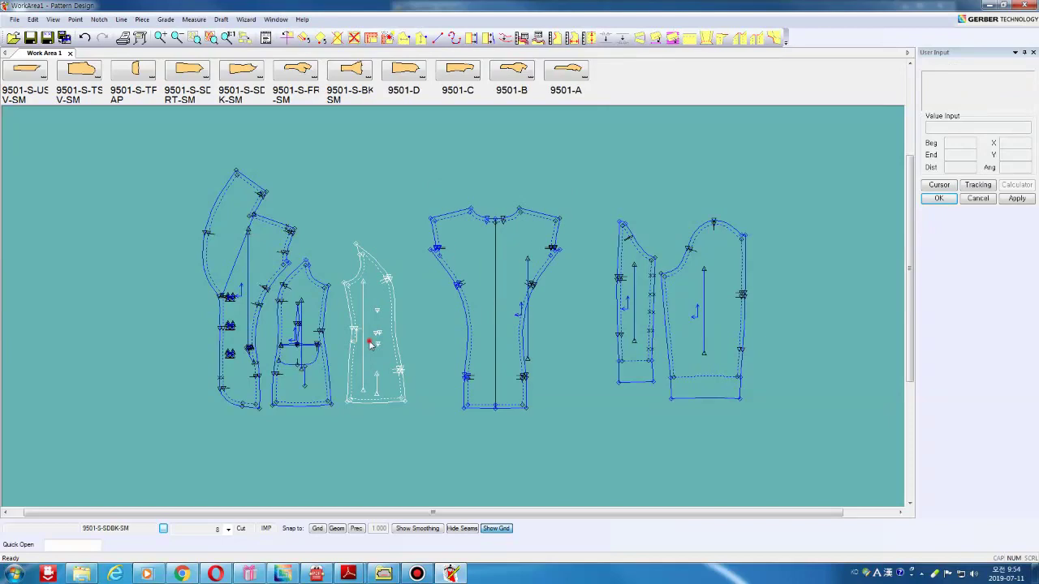
{"action": "left_click_drag", "start_coordinate": [369, 345], "coordinate": [417, 347]}
{"action": "left_click", "coordinate": [456, 373]}
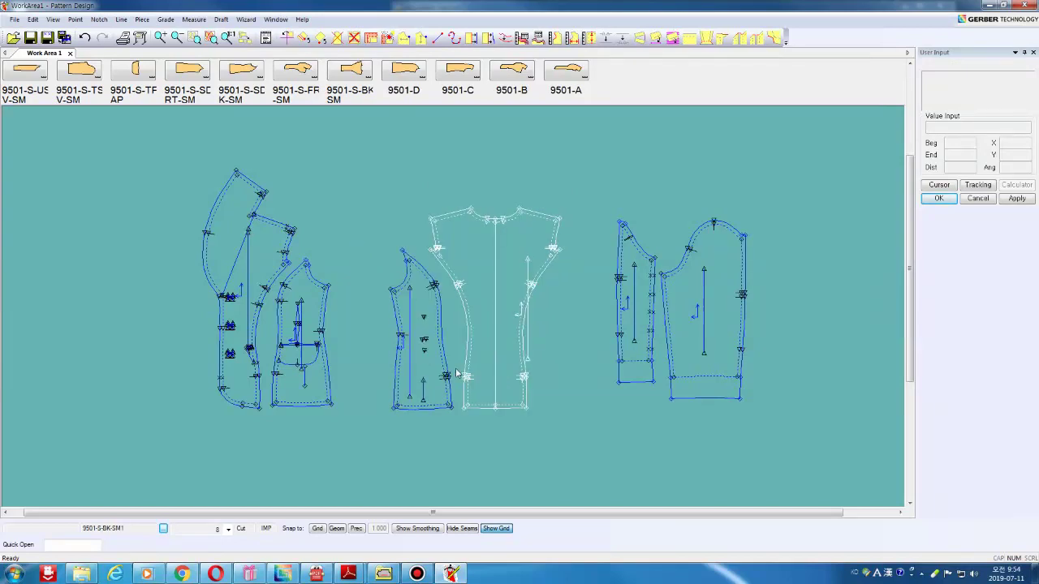
{"action": "left_click", "coordinate": [714, 309]}
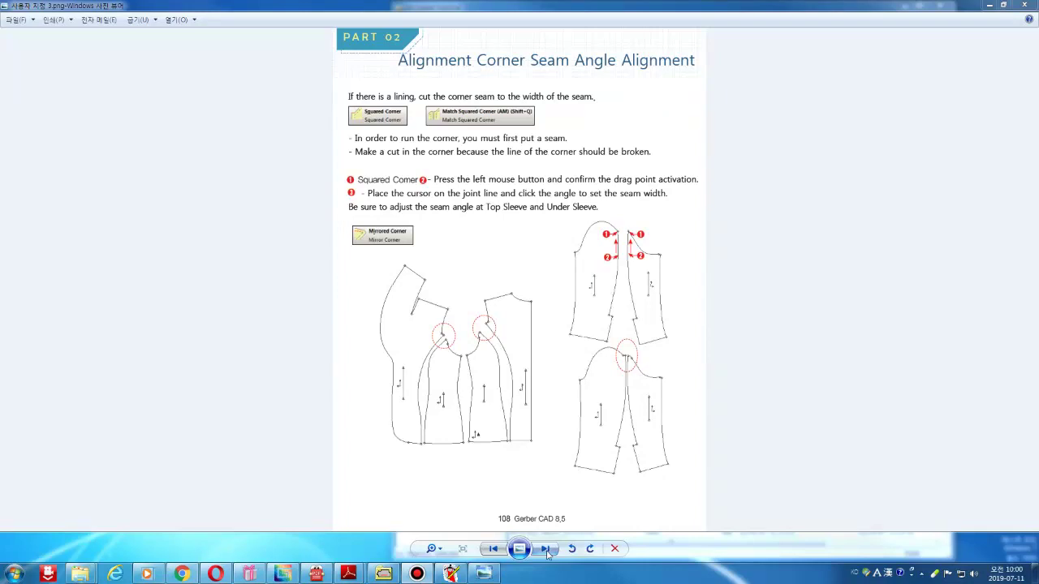
Page forward through the guide images to page 110, 'Fit the seam angle'.
{"action": "left_click", "coordinate": [547, 551]}
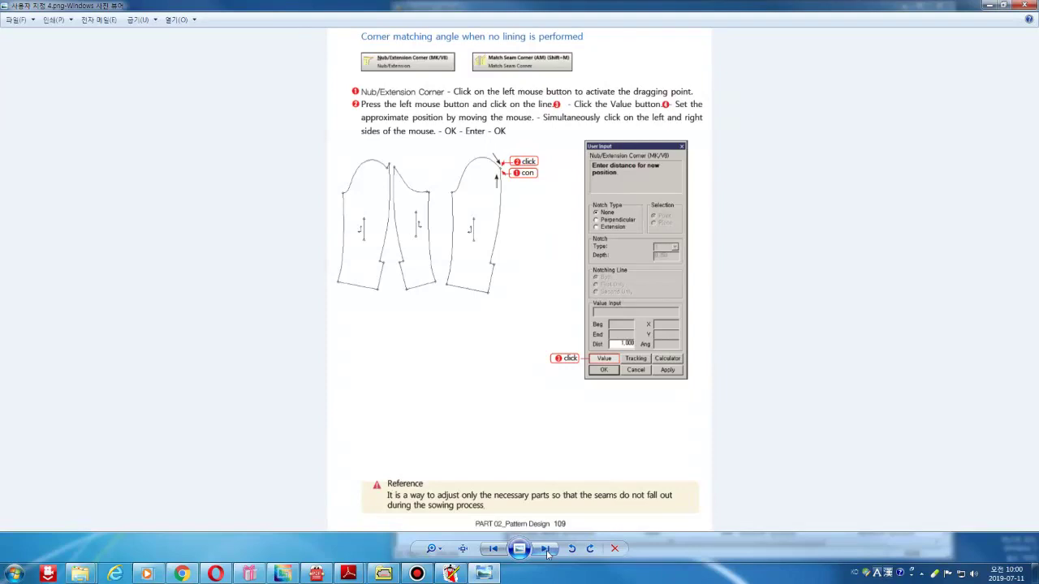
{"action": "left_click", "coordinate": [547, 550]}
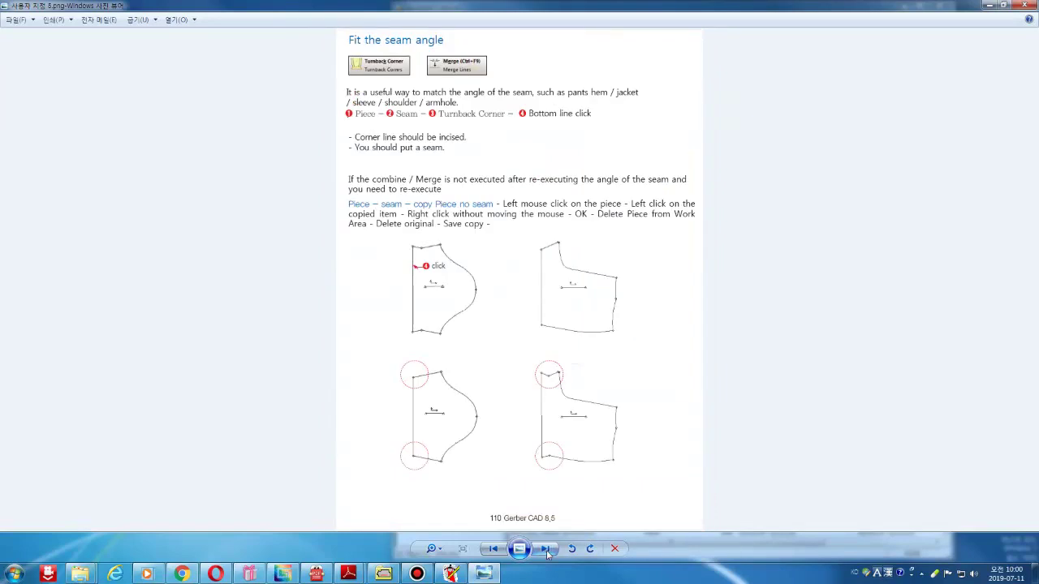